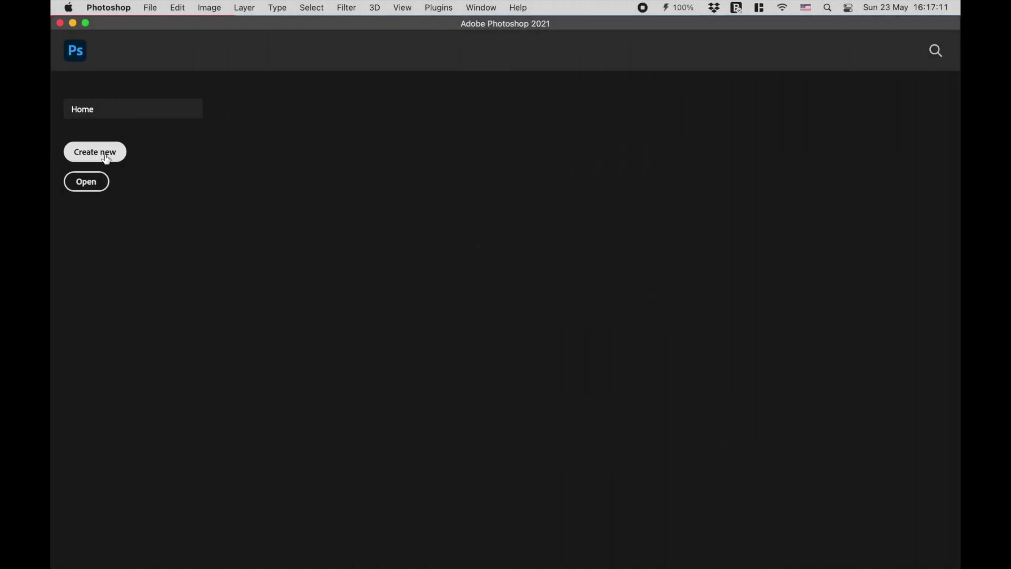
Create a transparent 8K 5120 × 7680 px document, then open field-232042 copy.jpg alongside it
click(105, 152)
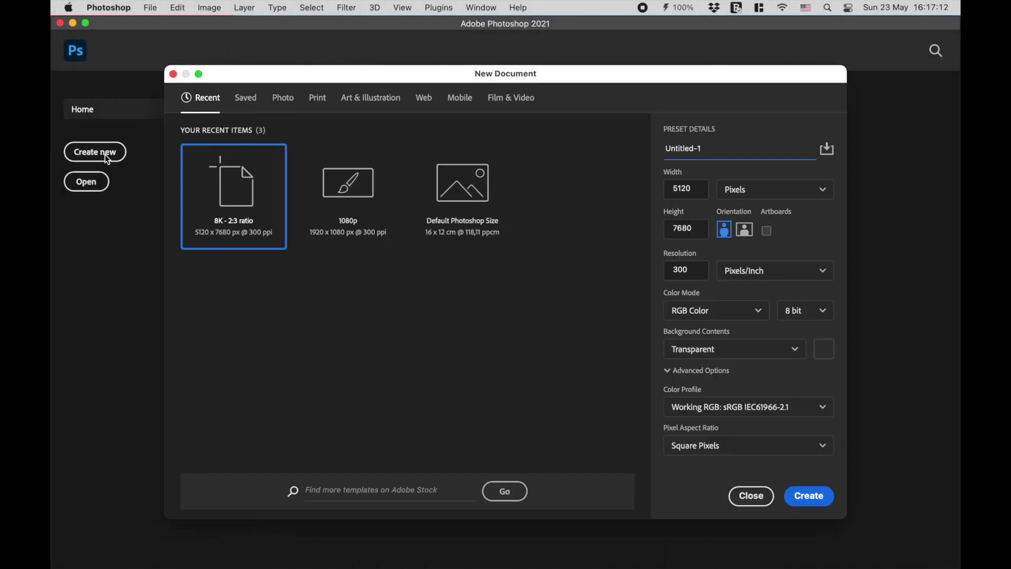
click(810, 498)
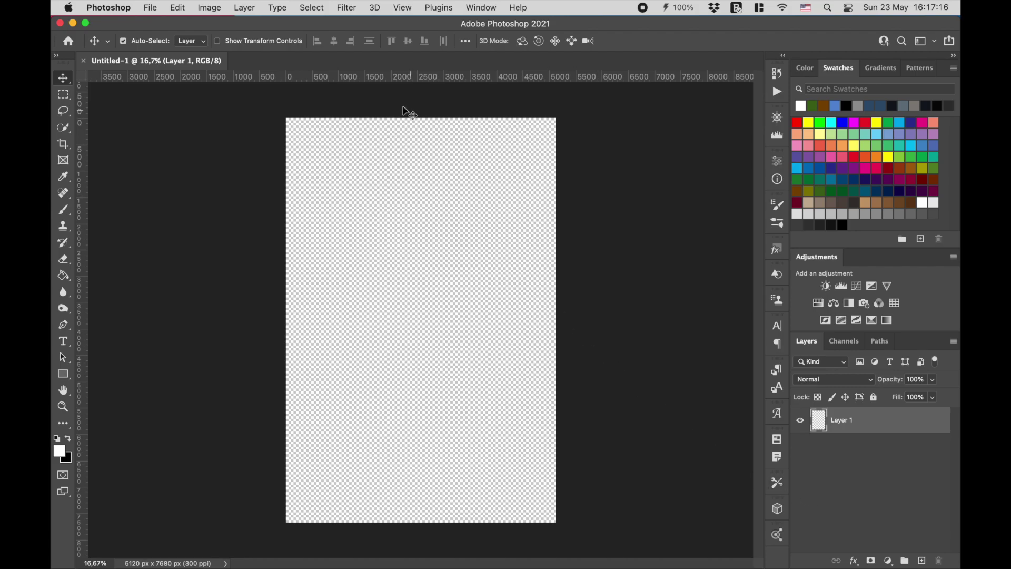
right_click(398, 62)
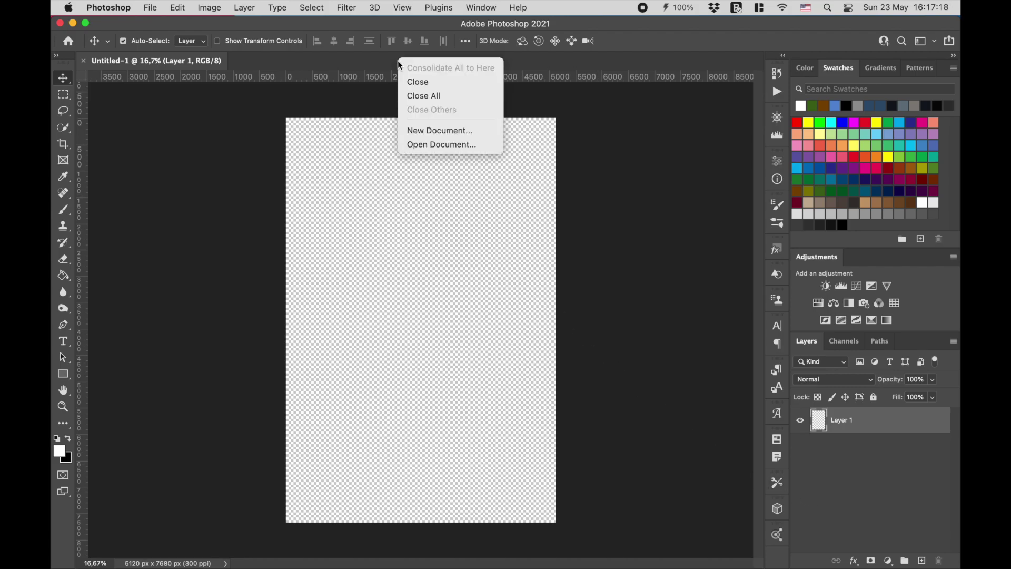
click(434, 145)
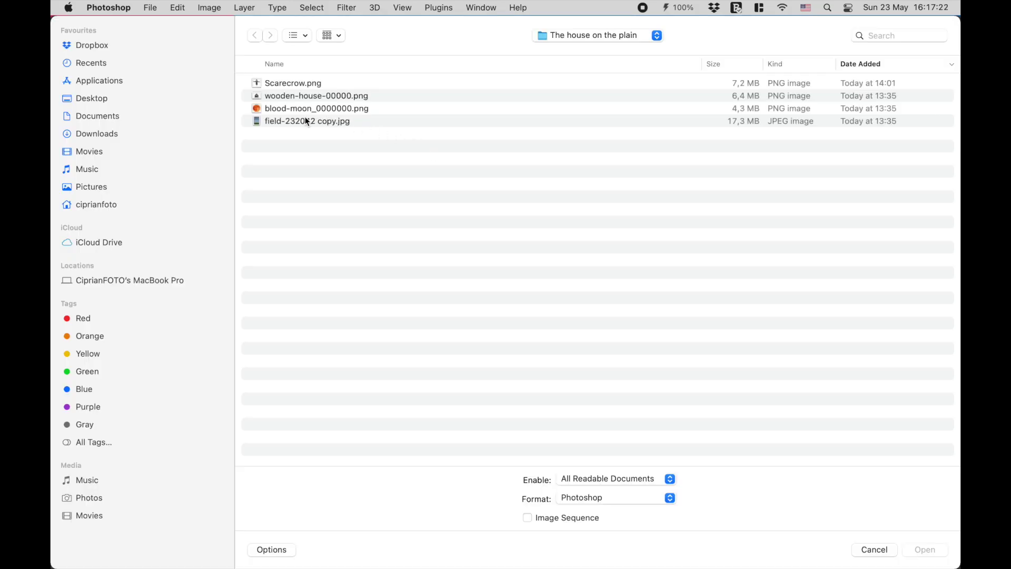
double_click(305, 117)
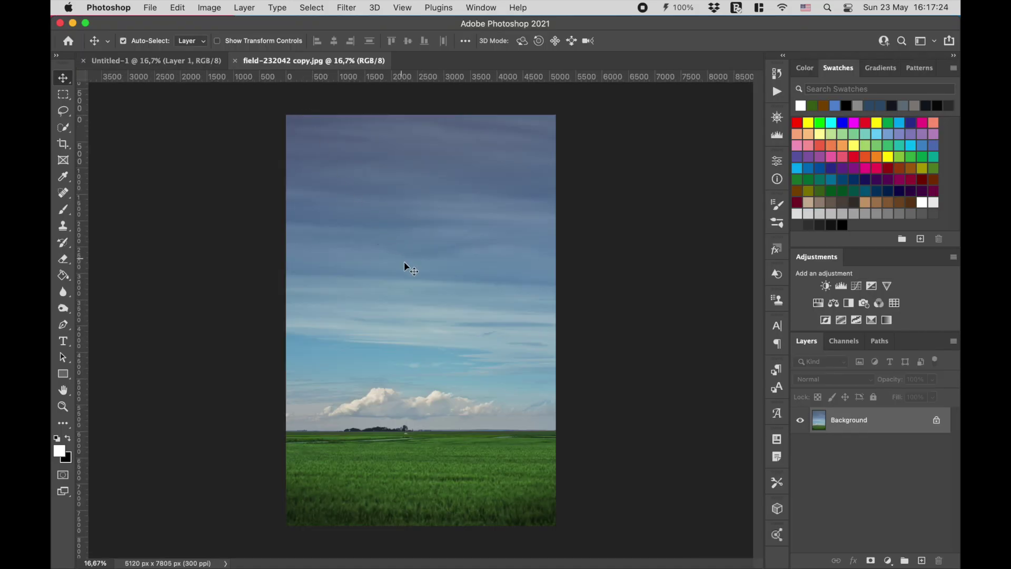
Drag the field photo into Untitled-1, align it, and delete the empty Layer 1
drag(422, 316, 203, 64)
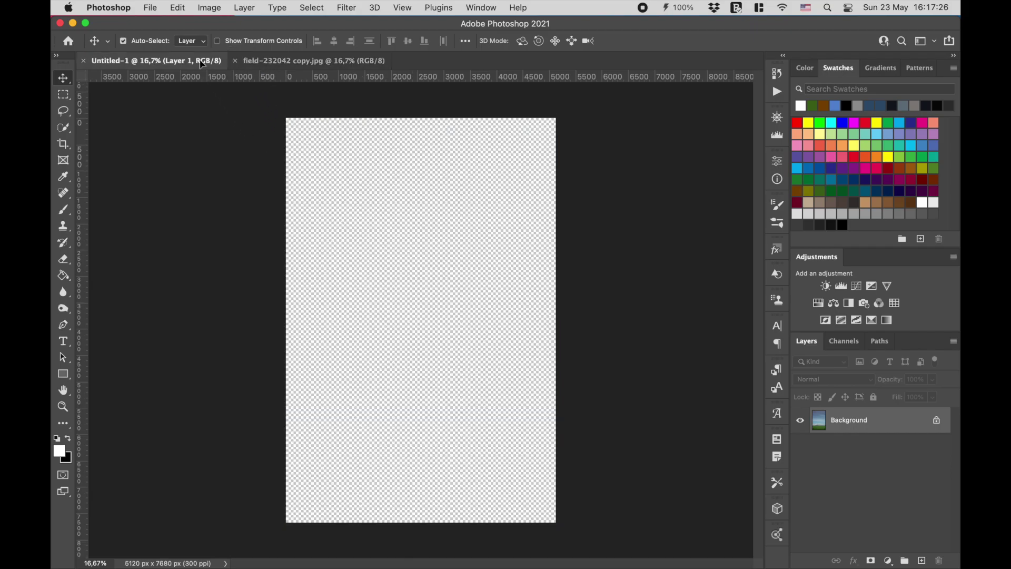
drag(425, 308, 433, 291)
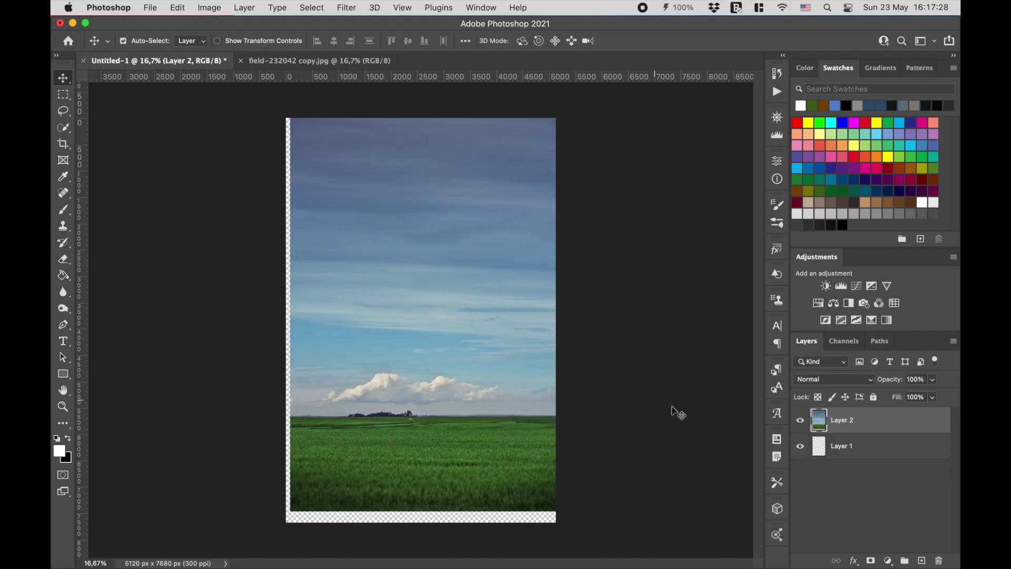
drag(476, 343, 473, 358)
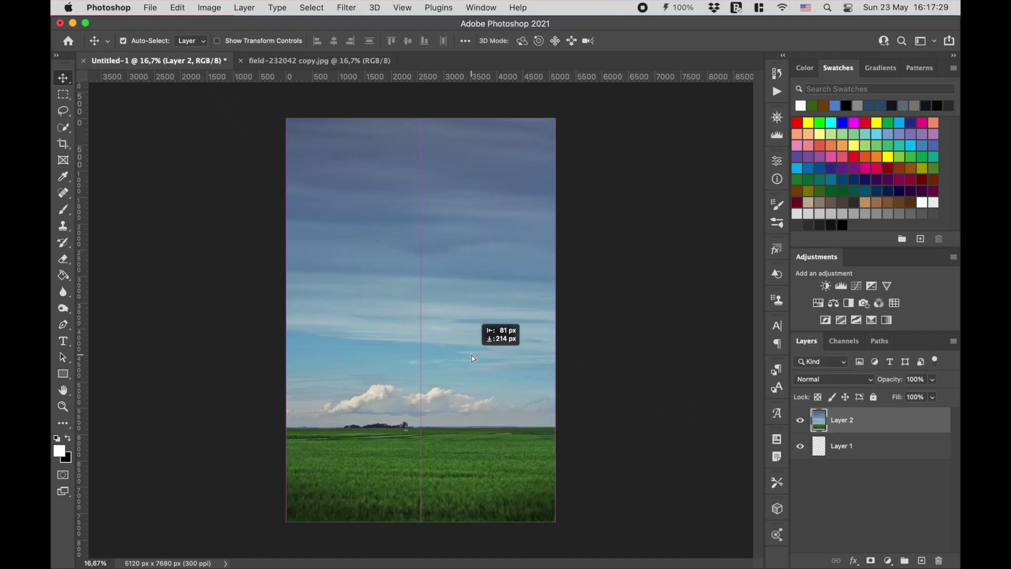
click(851, 448)
key(Delete)
Rename the photo layer 'field' and stretch its top edge up to the canvas top
double_click(843, 426)
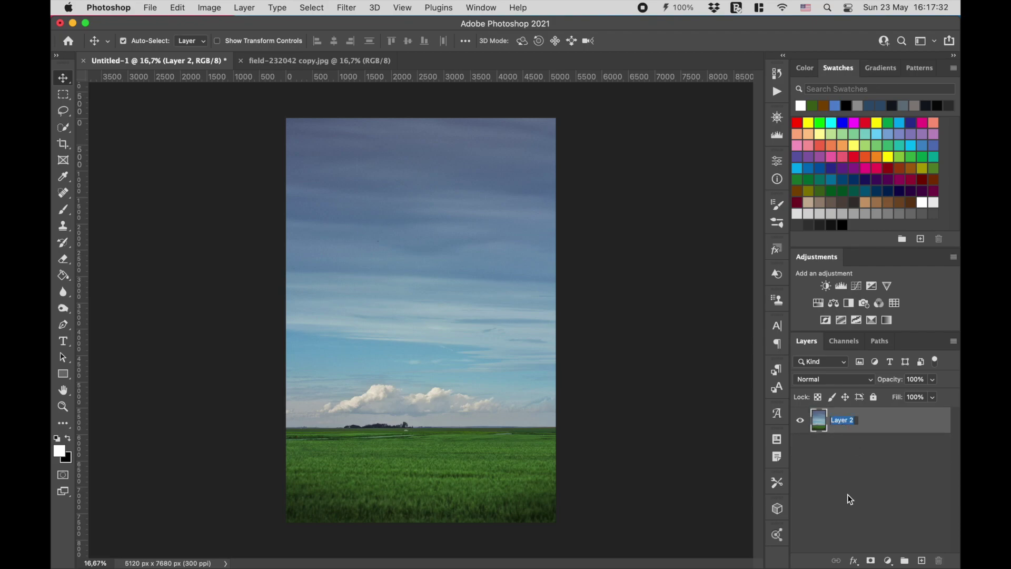
text(field)
key(Return)
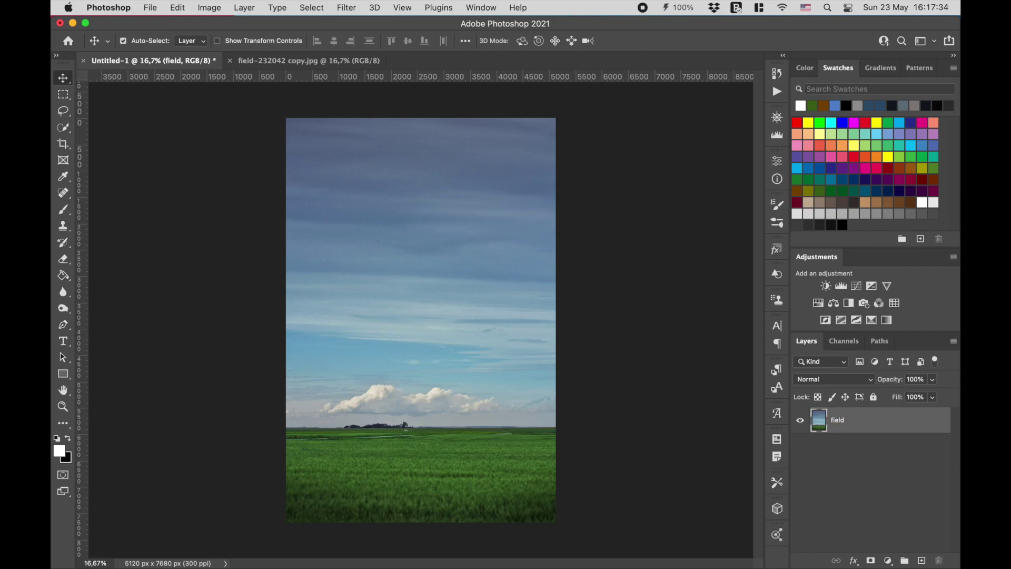
key(ctrl+t)
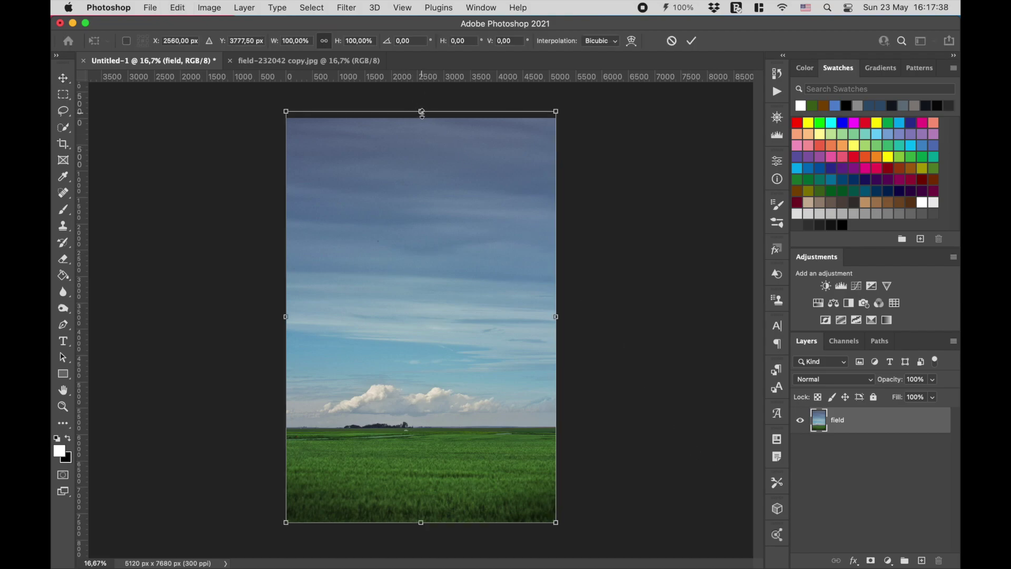
drag(421, 112, 421, 116)
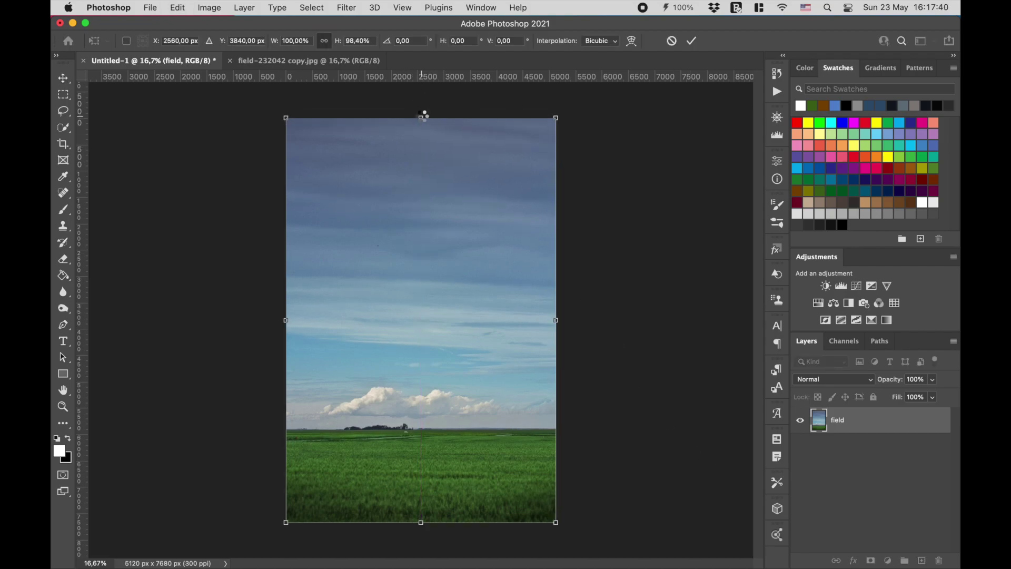
key(Return)
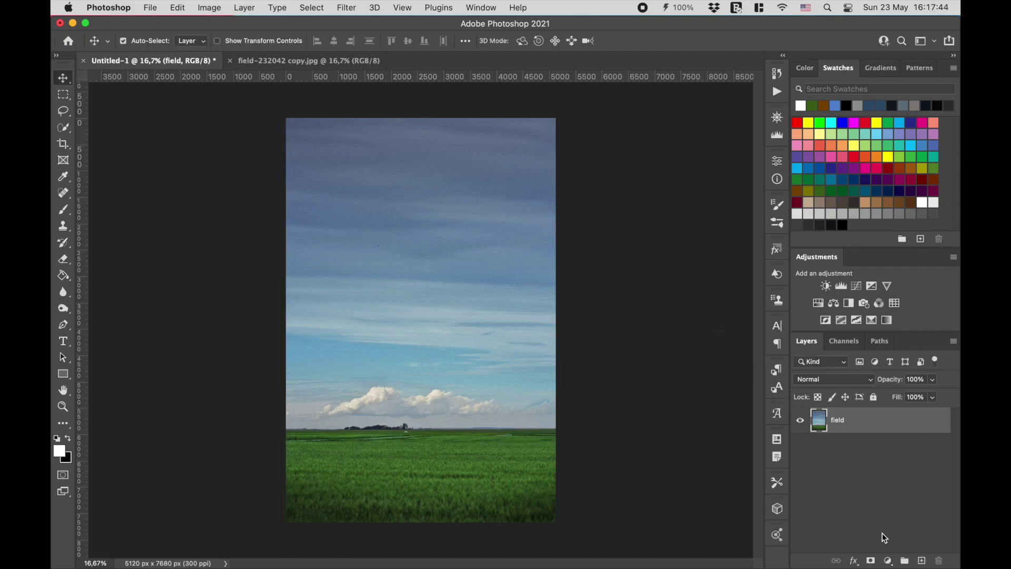
Mask the field layer with black-to-white gradients fading the sky out down to the horizon
click(870, 560)
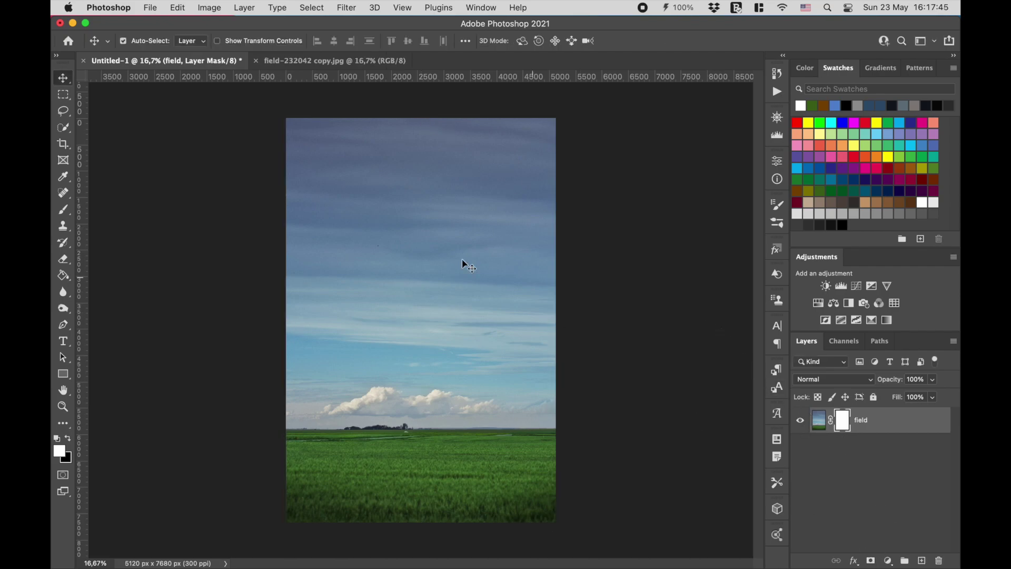
click(63, 275)
click(106, 279)
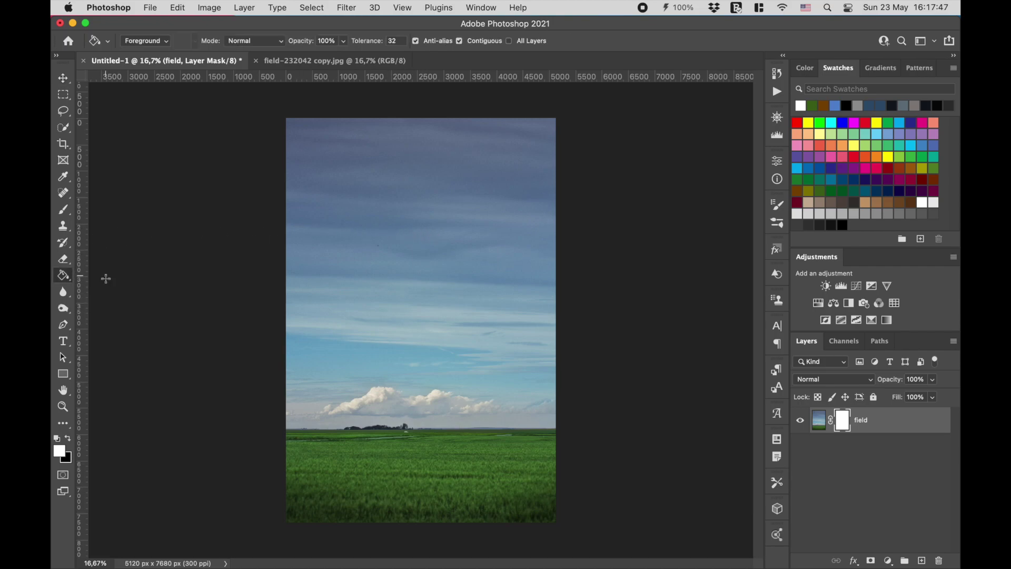
click(69, 437)
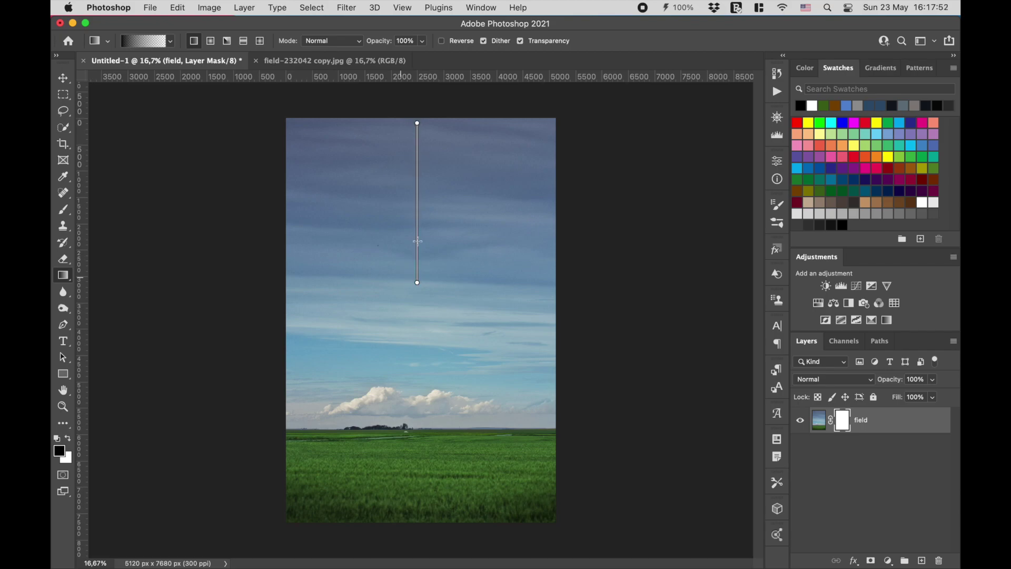
drag(417, 123, 417, 280)
drag(422, 208, 421, 346)
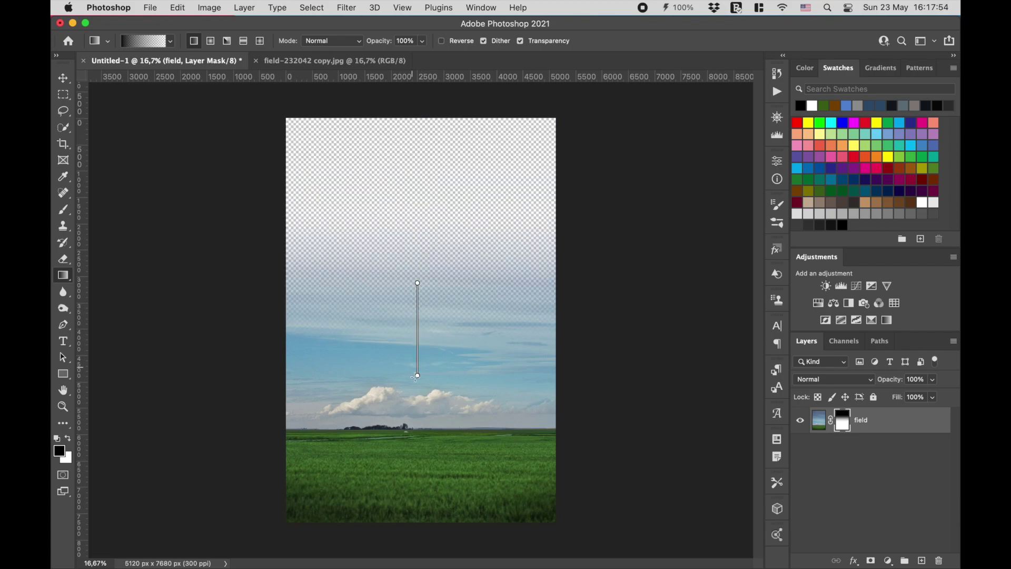
drag(418, 283, 418, 417)
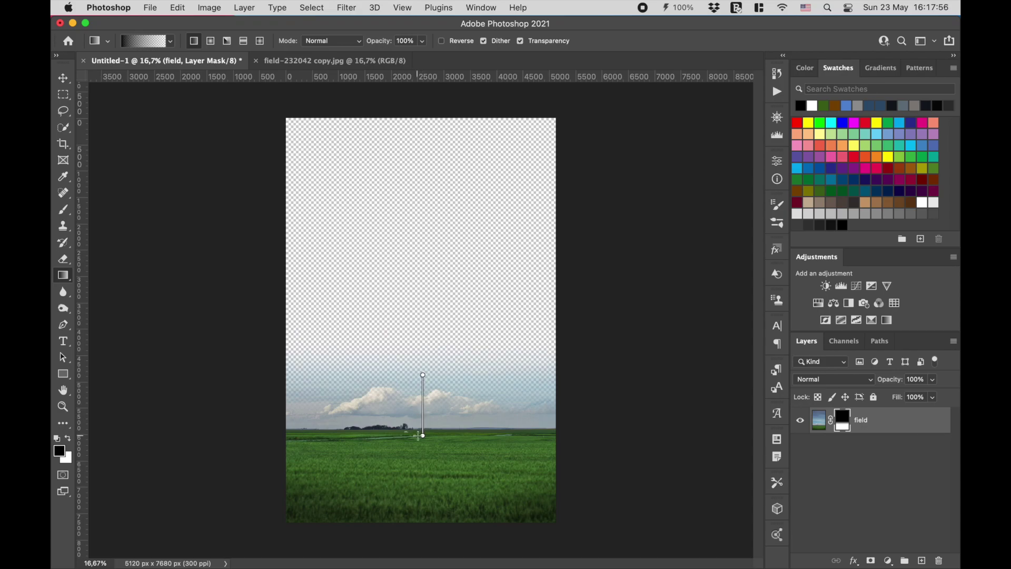
drag(423, 376, 419, 440)
drag(421, 430, 420, 441)
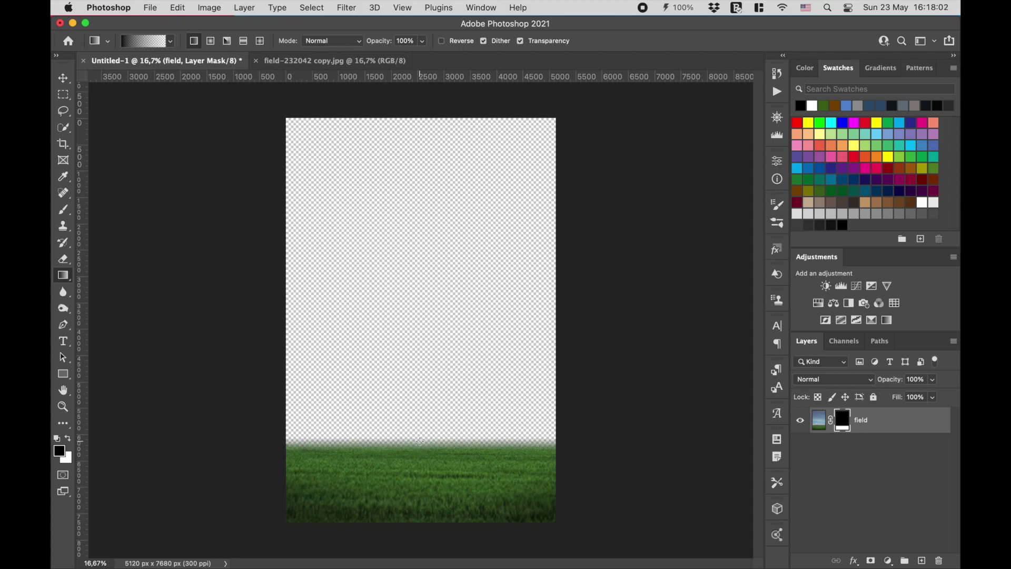
key(v)
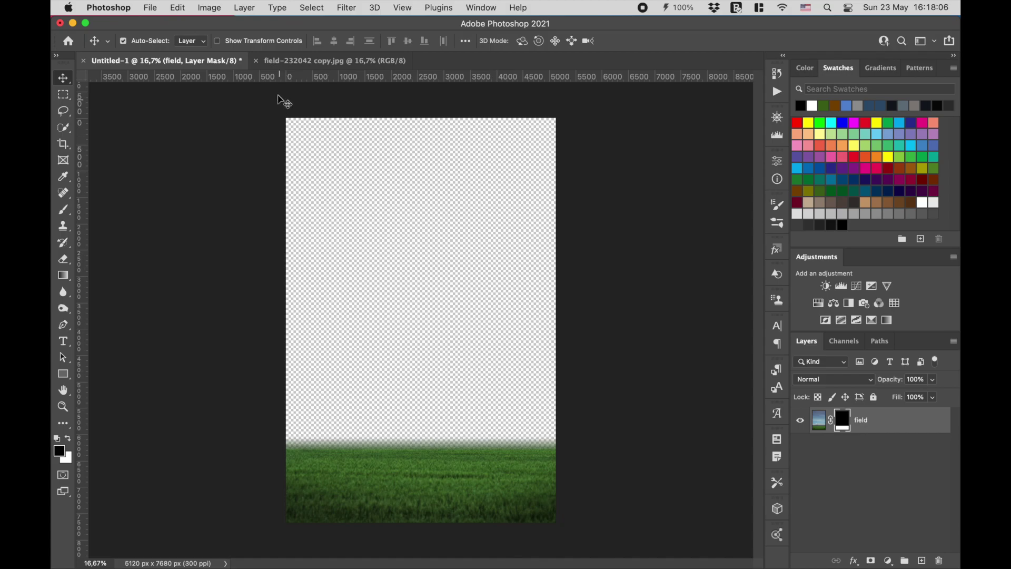
Close the field source tab and add a new layer named 'sky dark' below field
click(256, 61)
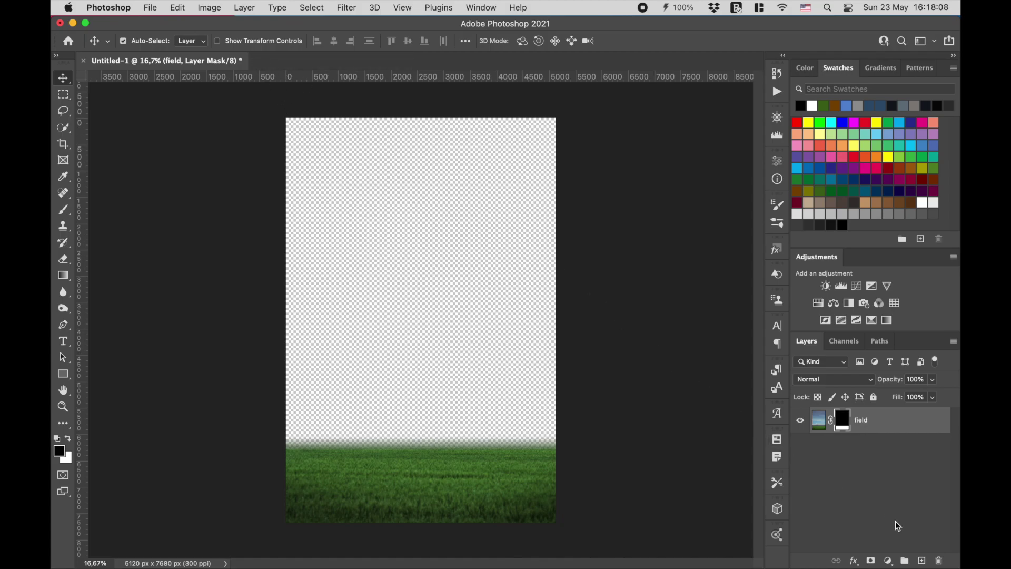
click(923, 558)
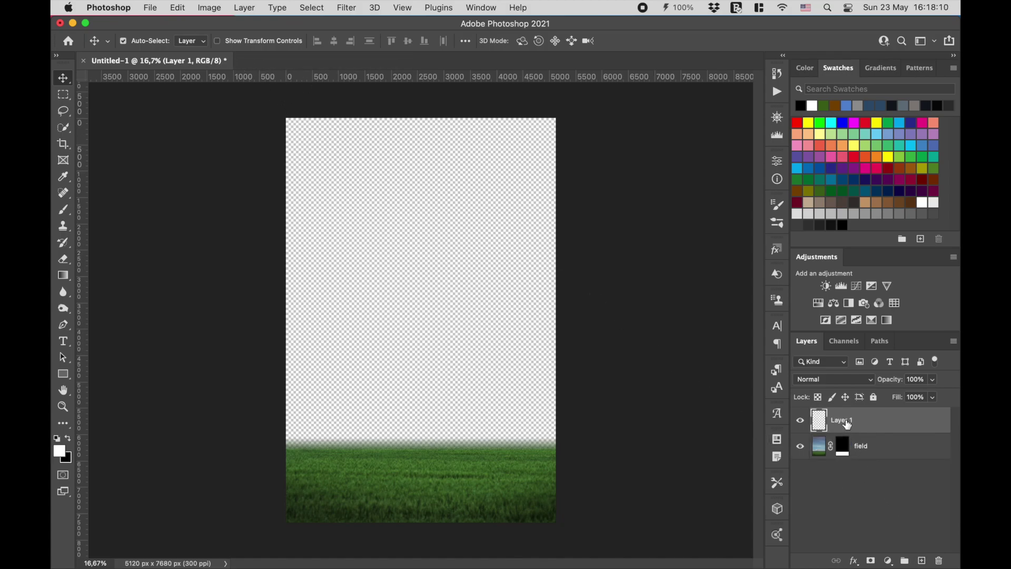
drag(847, 424, 845, 460)
double_click(845, 447)
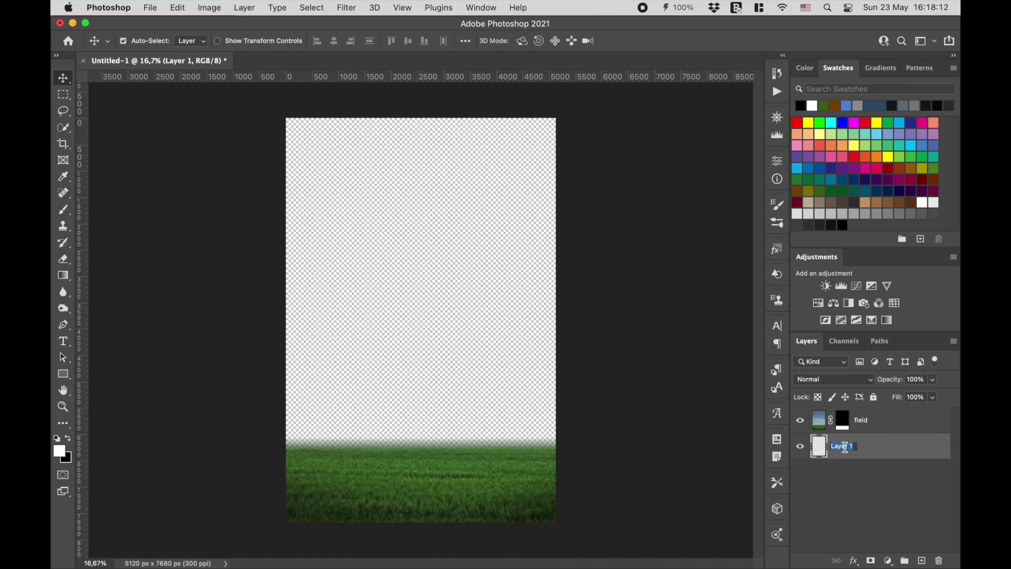
text(sky dark)
key(Return)
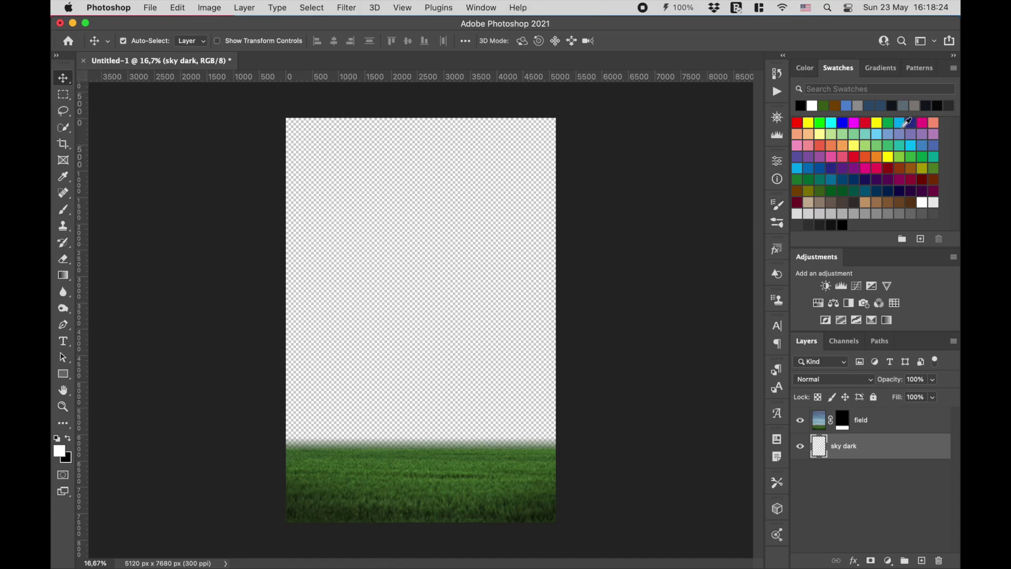
Fill the sky dark layer with a dark navy swatch using the Paint Bucket
click(896, 105)
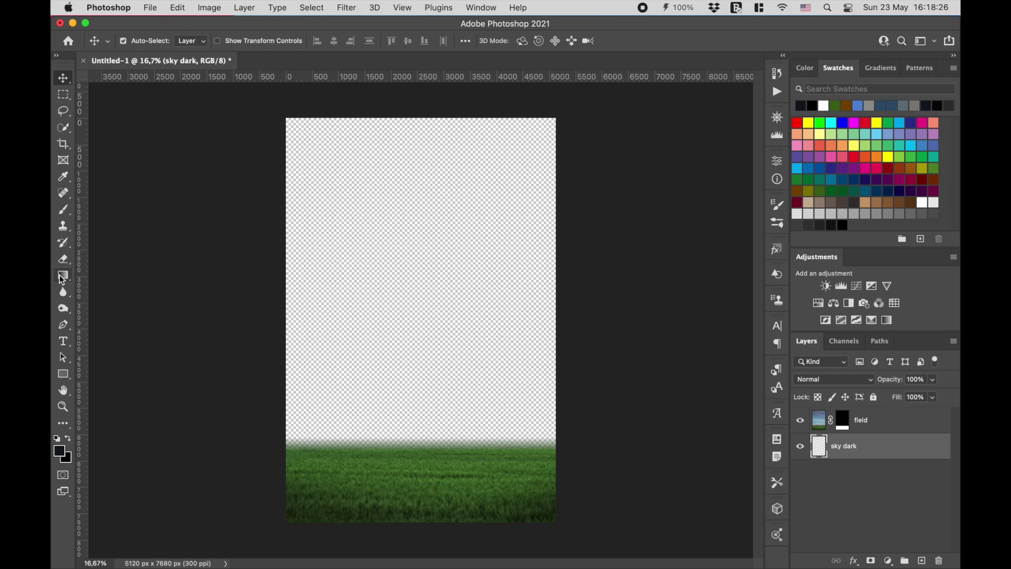
click(63, 278)
right_click(65, 280)
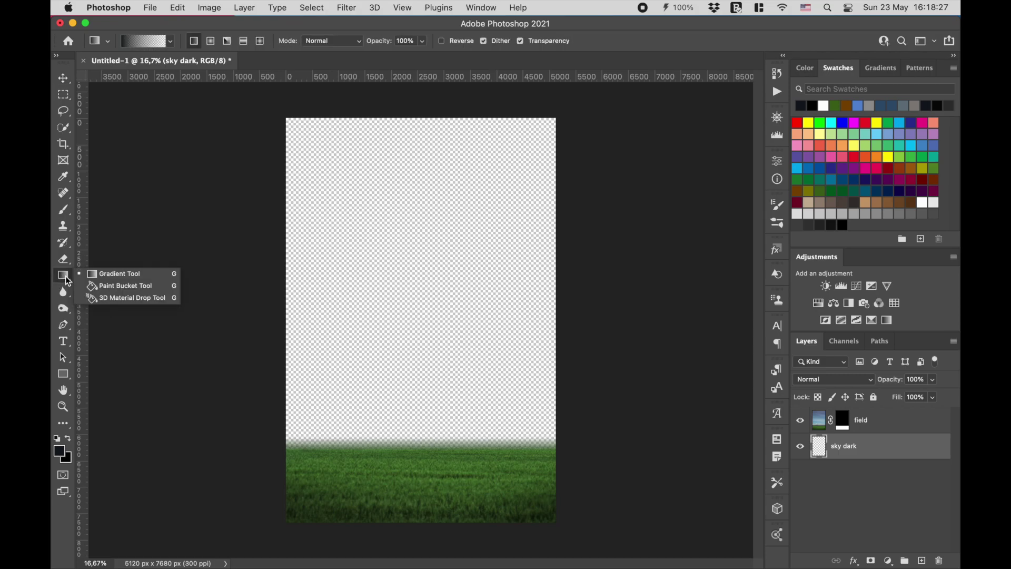
click(110, 286)
click(416, 288)
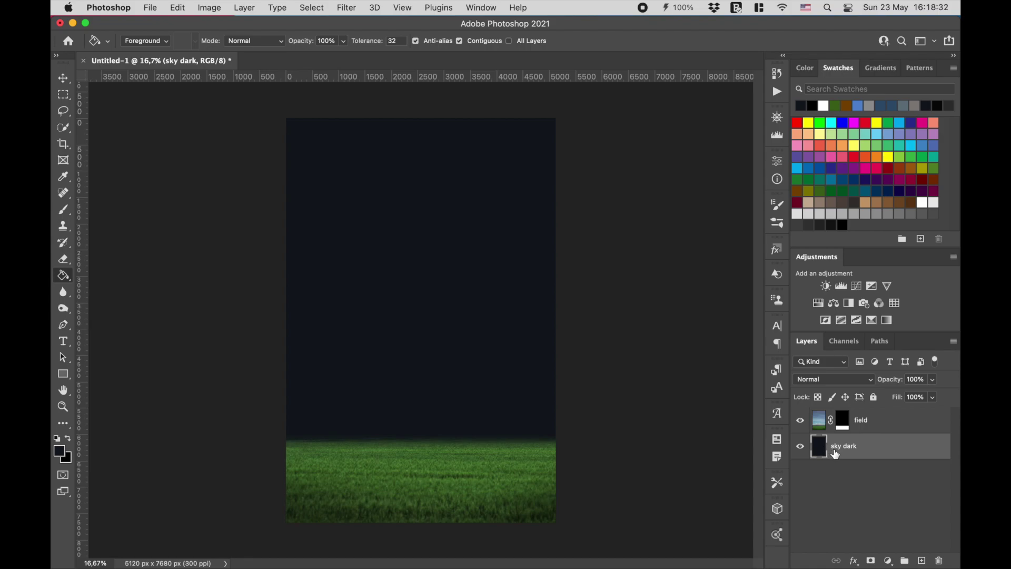
Add a new layer named 'sky light' and pick light blue as the foreground colour
click(922, 561)
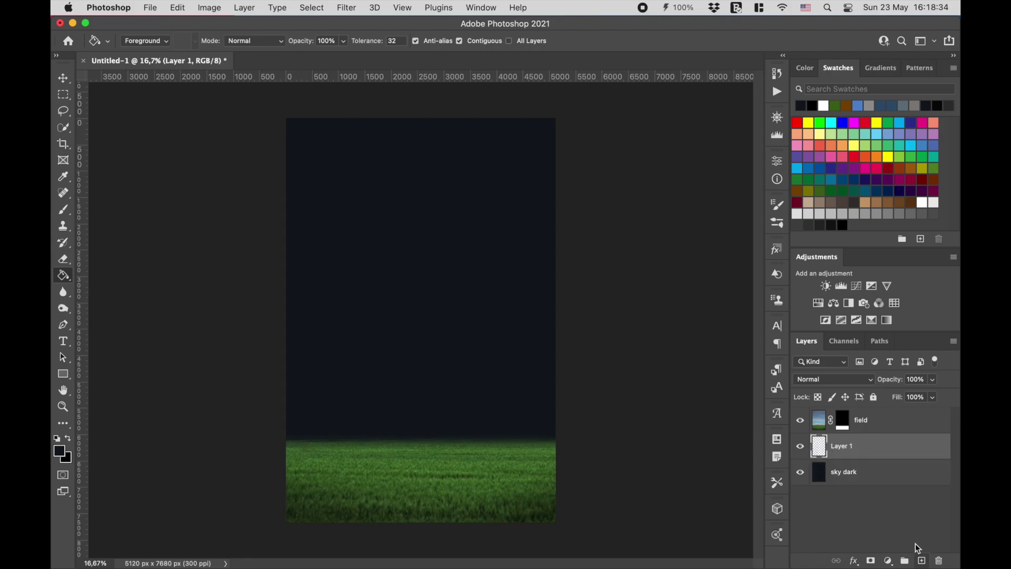
double_click(843, 448)
text(sky light)
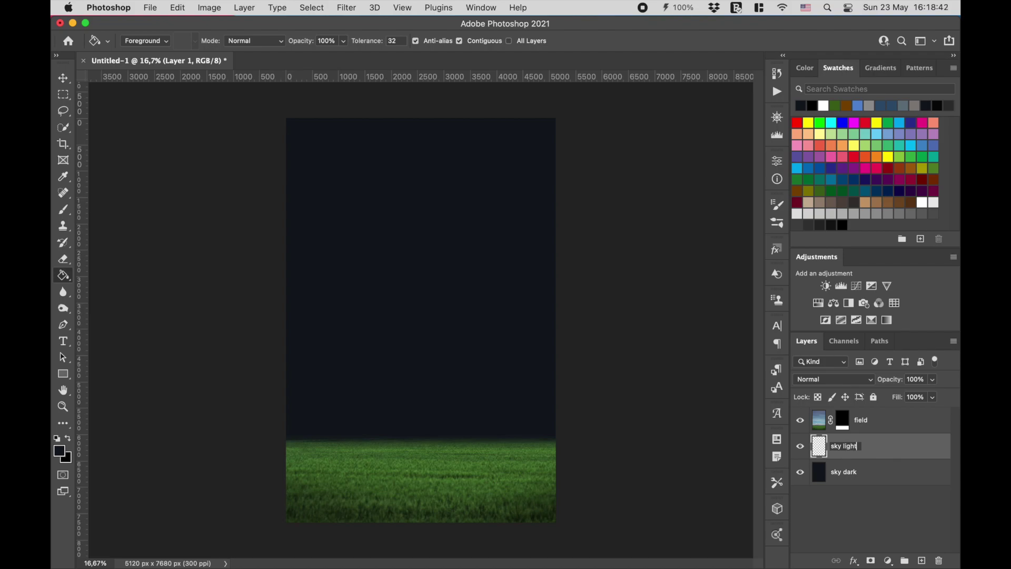
key(Return)
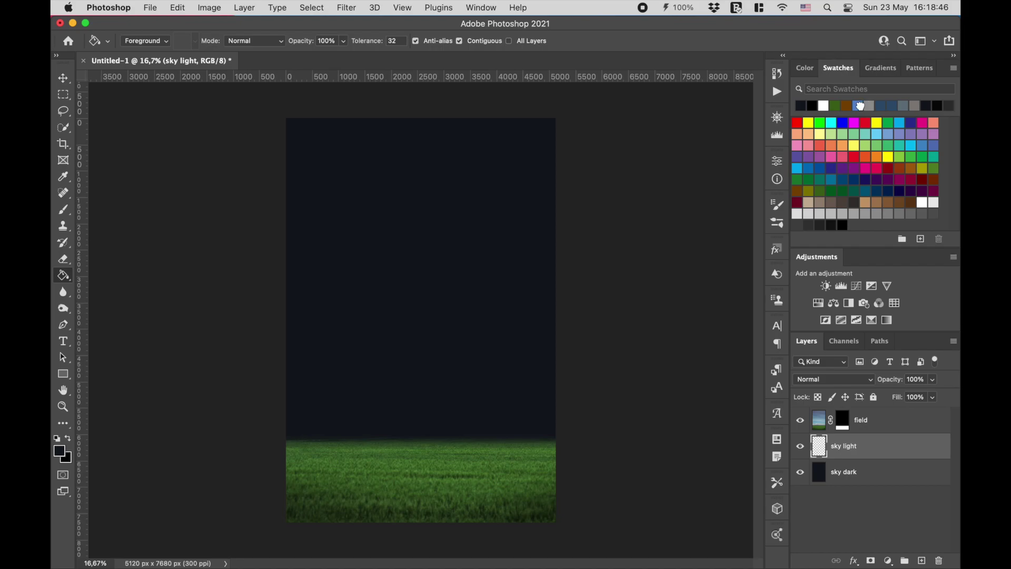
click(862, 105)
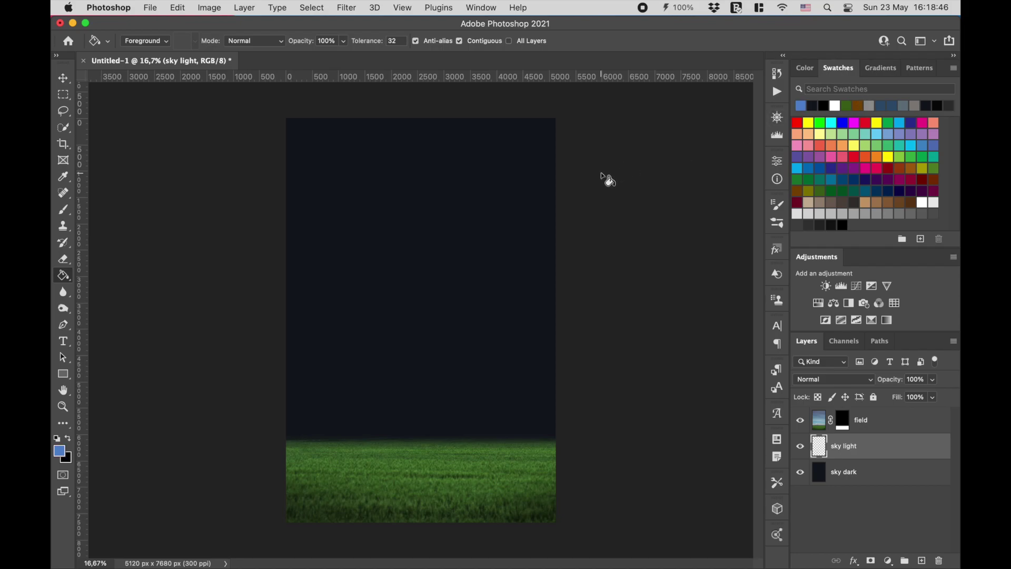
Load the first soft round brush from the Regular brushes folder (0% hardness, 1800 px)
click(63, 209)
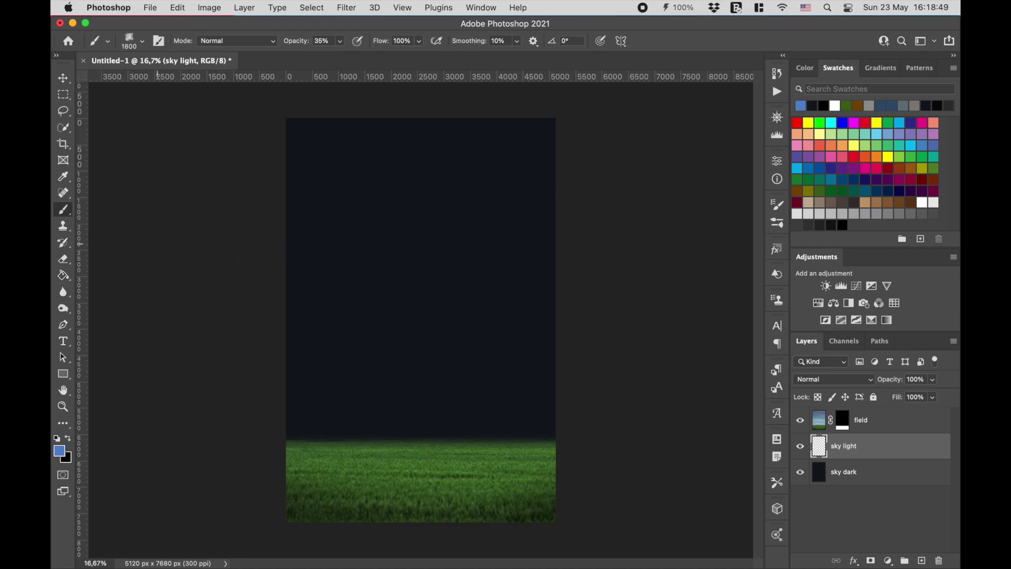
click(138, 41)
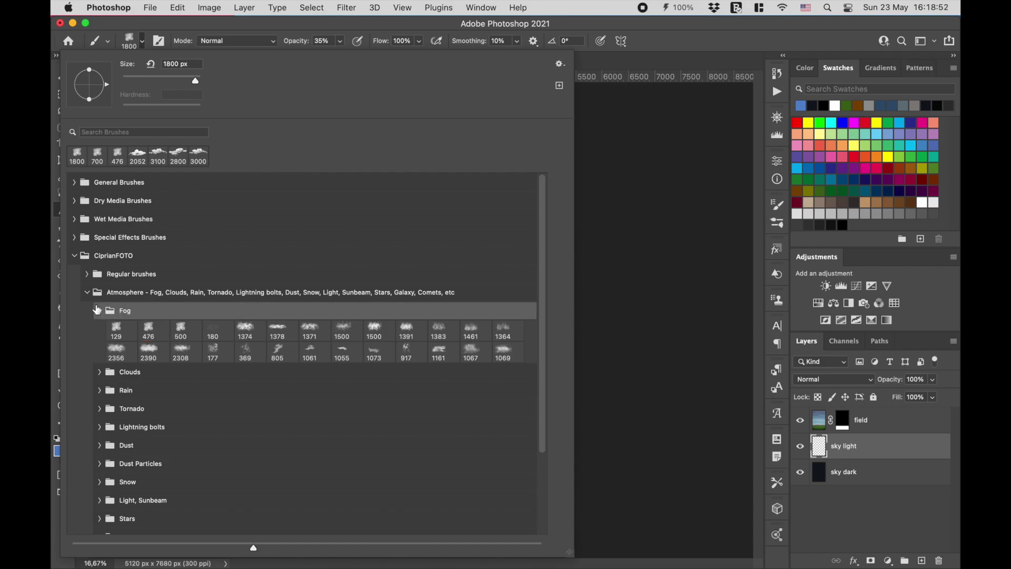
click(100, 311)
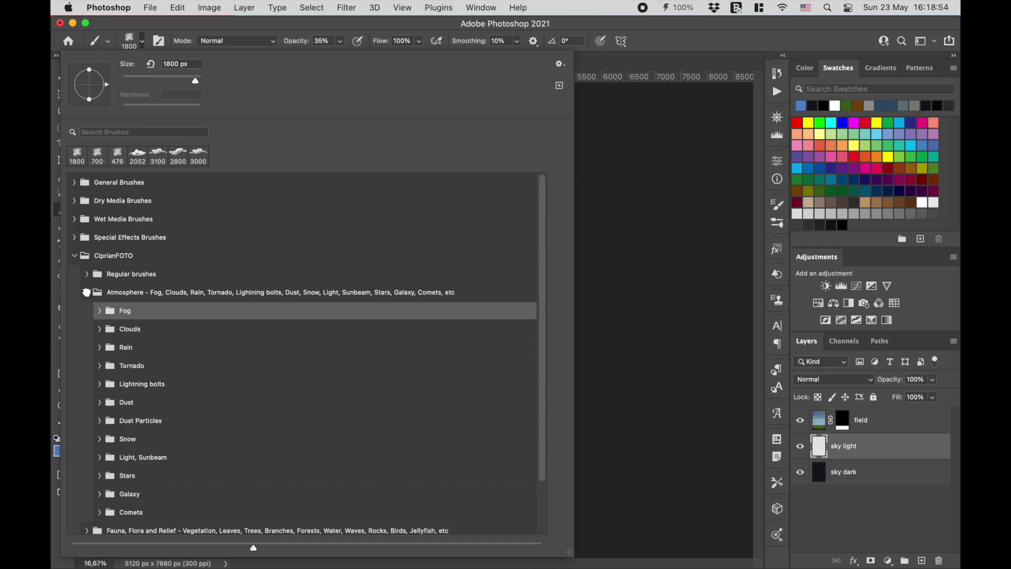
click(88, 293)
click(87, 273)
click(106, 294)
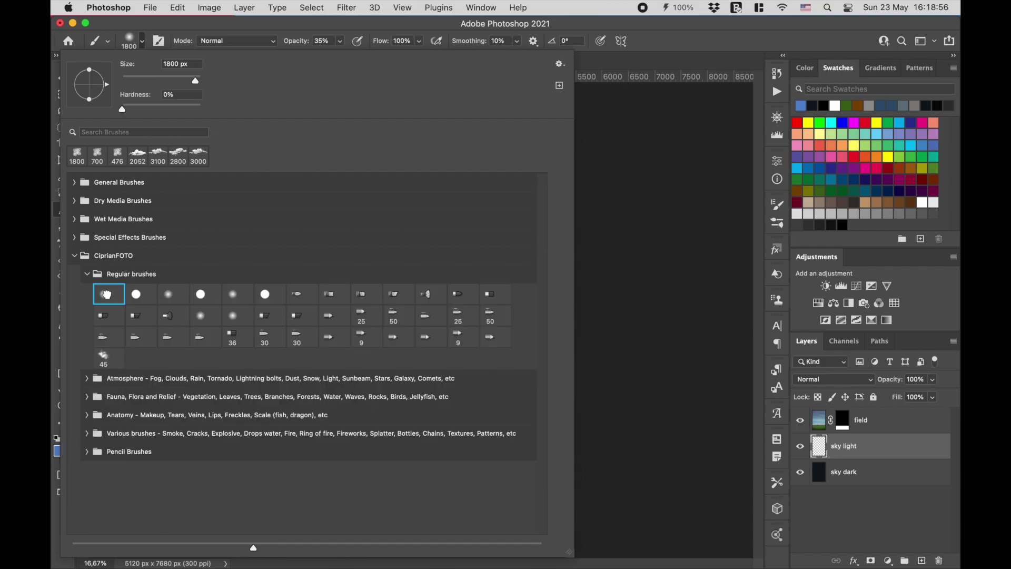
double_click(106, 294)
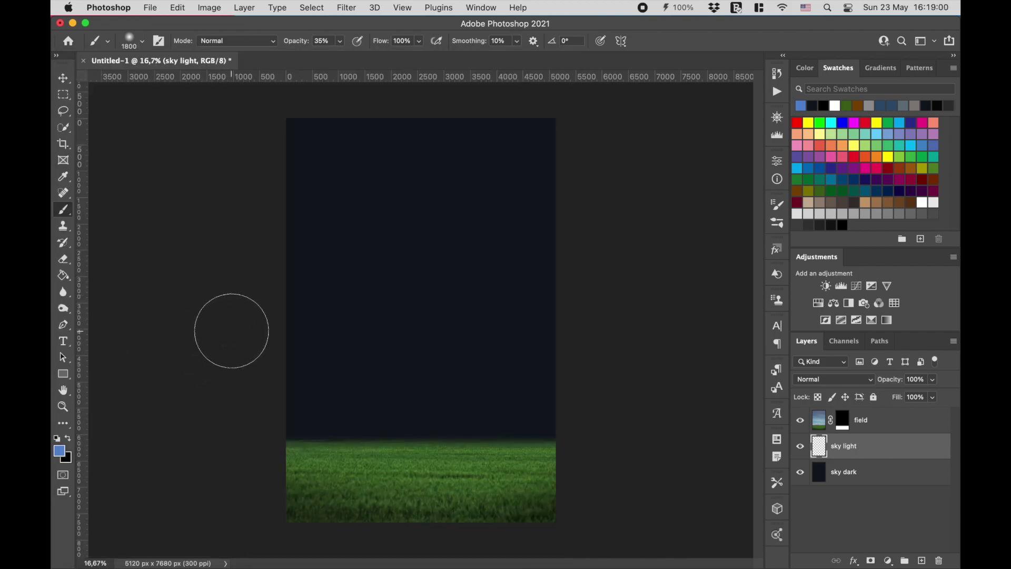
Brush a light-blue band above the grass, then blend its top with dark navy at 56% opacity
mouse_move(253, 406)
mouse_down()
mouse_move(558, 397)
mouse_move(243, 411)
mouse_move(577, 370)
mouse_move(271, 365)
mouse_move(564, 337)
mouse_move(260, 316)
mouse_move(583, 316)
mouse_move(323, 293)
mouse_move(633, 290)
mouse_up()
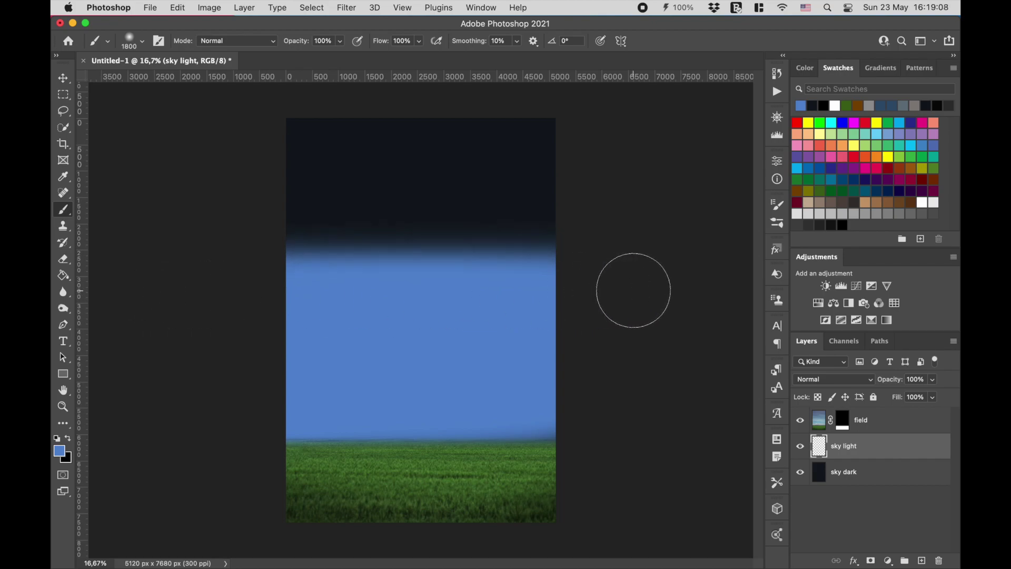
drag(631, 395, 263, 419)
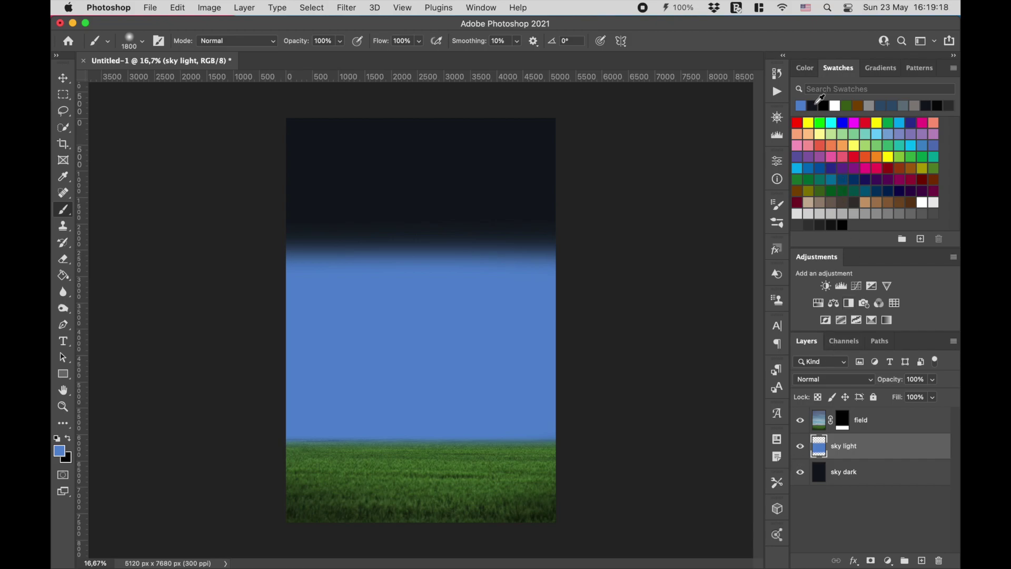
click(812, 105)
drag(303, 42, 271, 48)
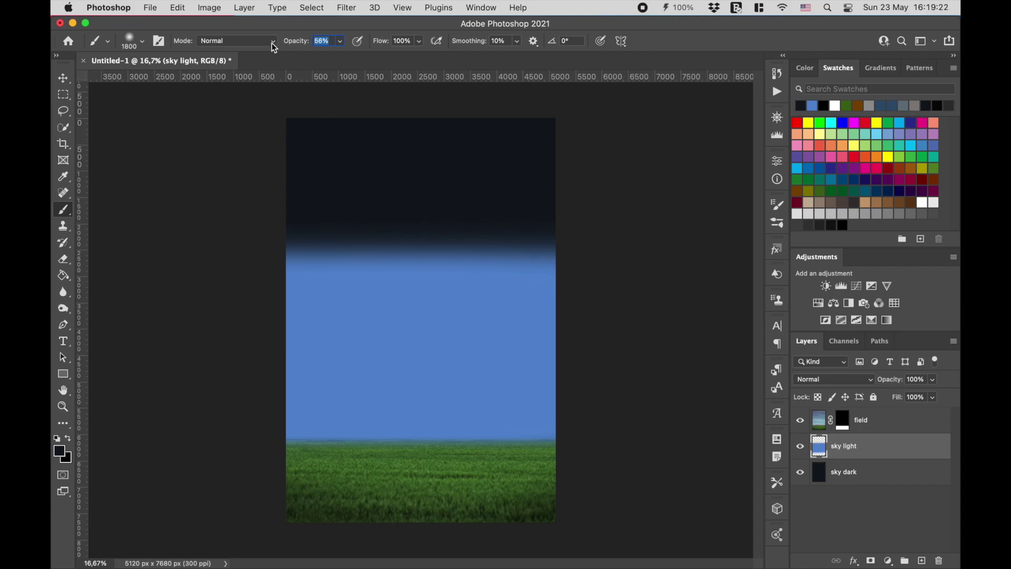
drag(274, 269, 614, 232)
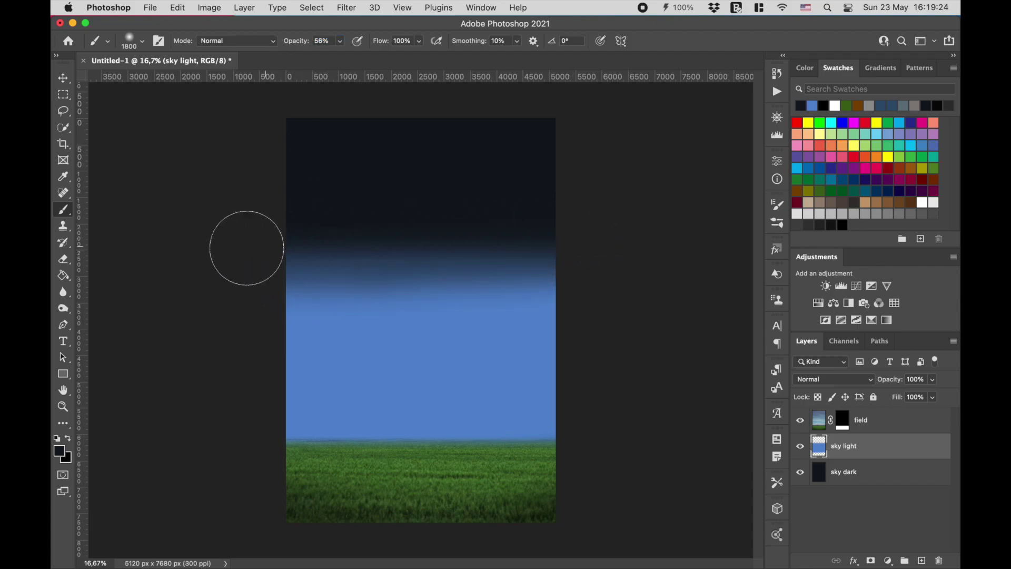
mouse_move(264, 250)
mouse_down()
mouse_move(623, 249)
mouse_move(141, 267)
mouse_up()
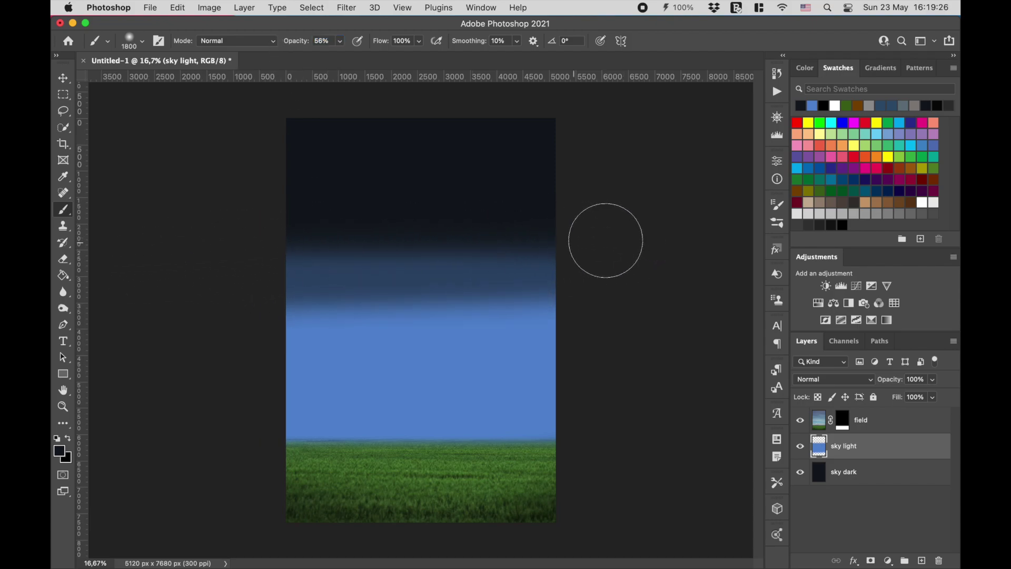
mouse_move(337, 255)
mouse_down()
mouse_move(602, 256)
mouse_move(149, 271)
mouse_up()
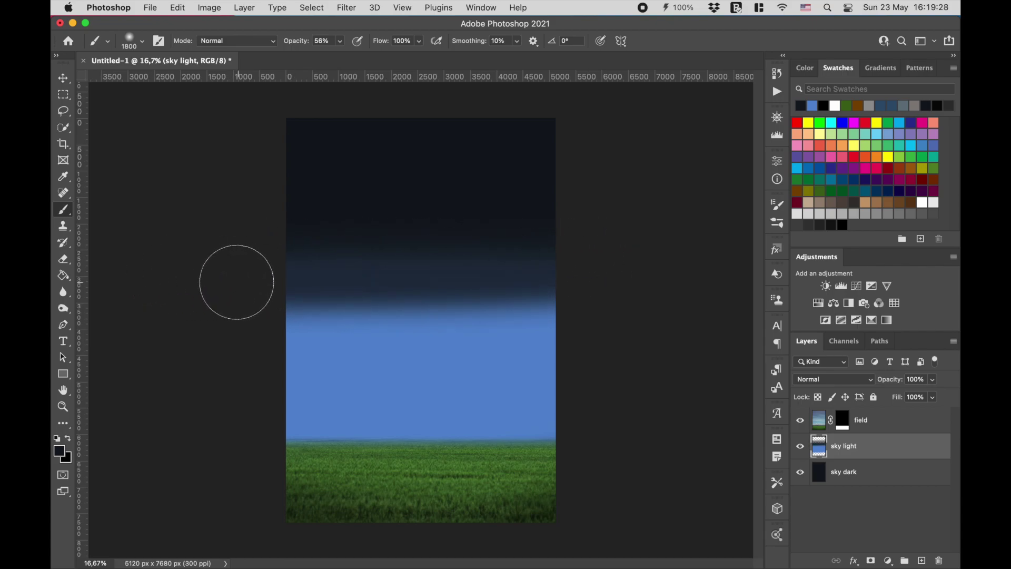
mouse_move(237, 285)
mouse_down()
mouse_move(598, 289)
mouse_move(179, 291)
mouse_up()
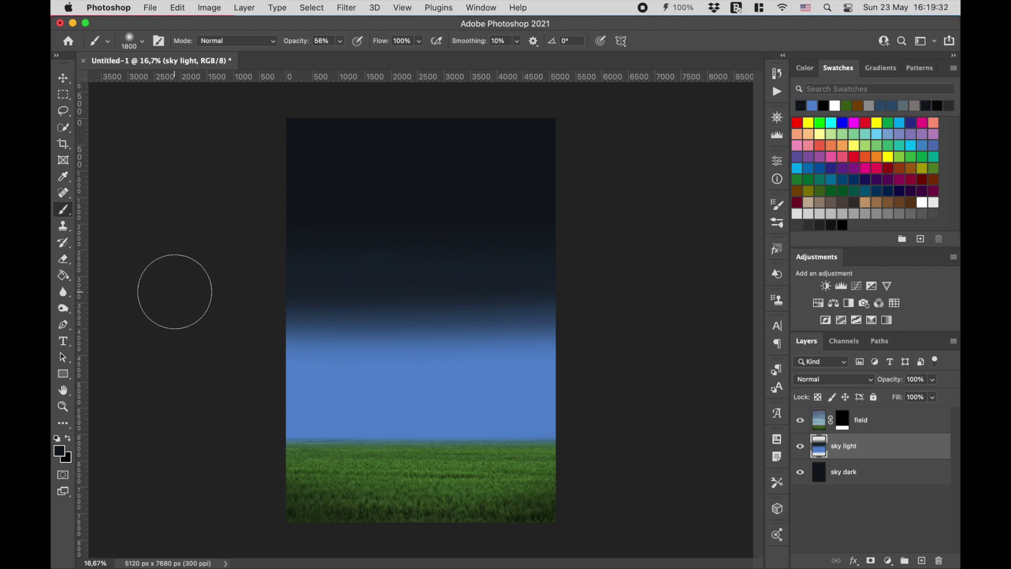
key(v)
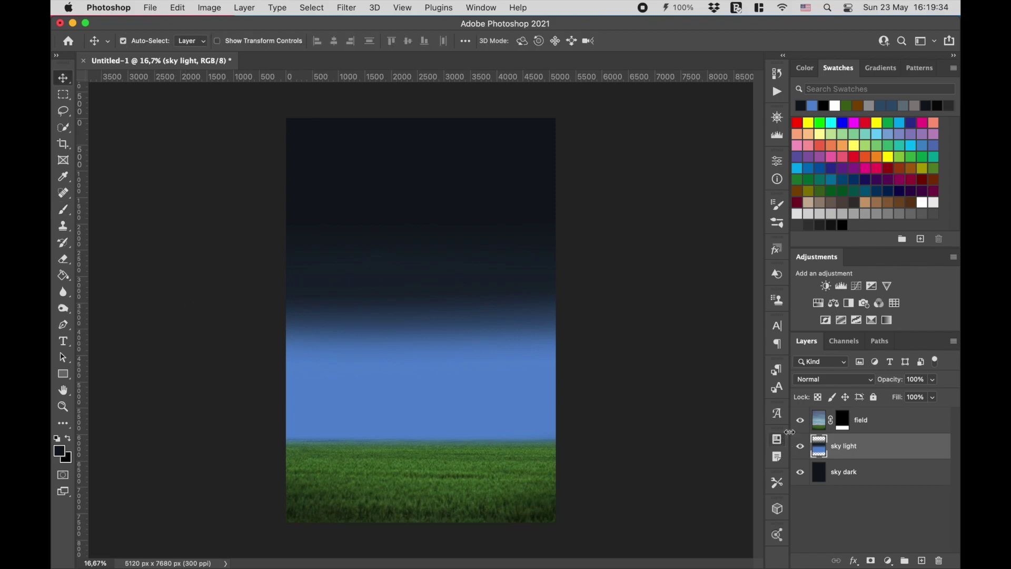
With the field layer active, open wooden-house-00000.png
click(818, 426)
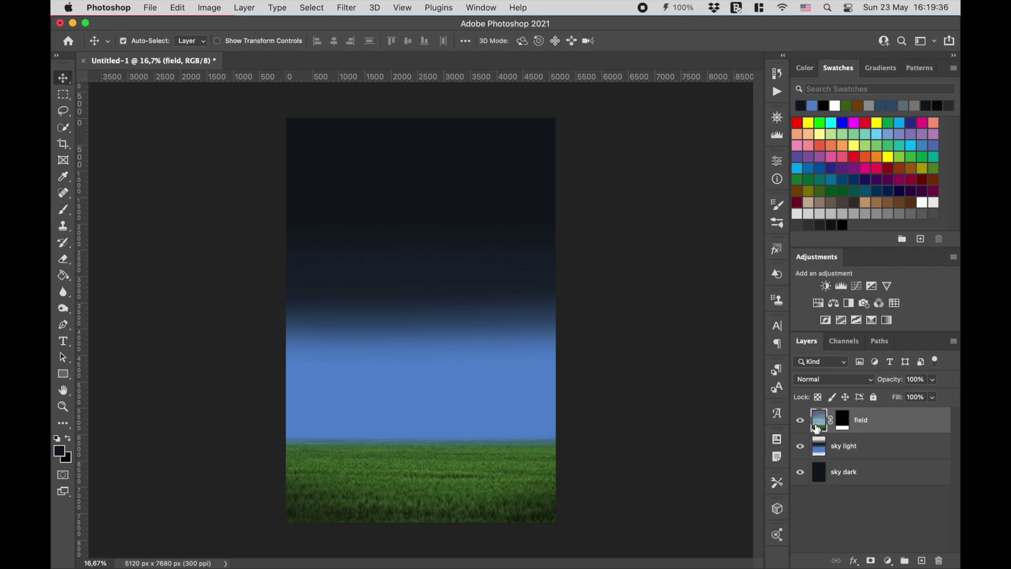
right_click(311, 59)
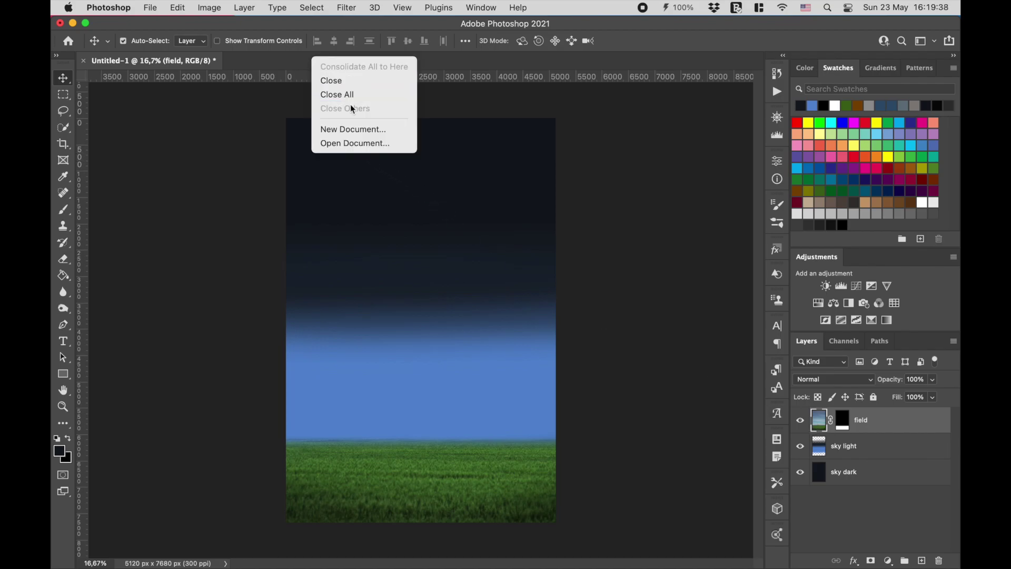
click(372, 149)
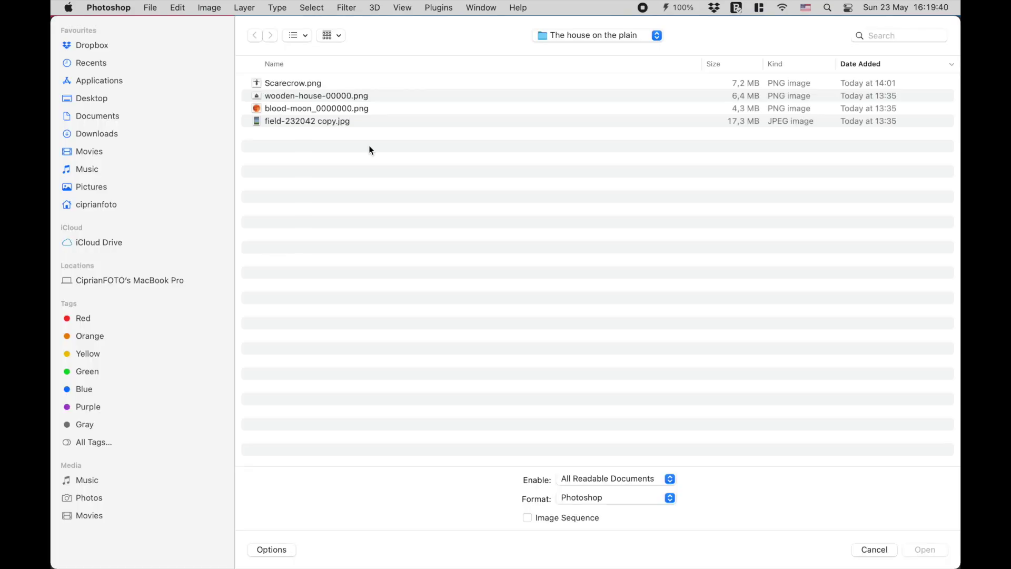
double_click(288, 96)
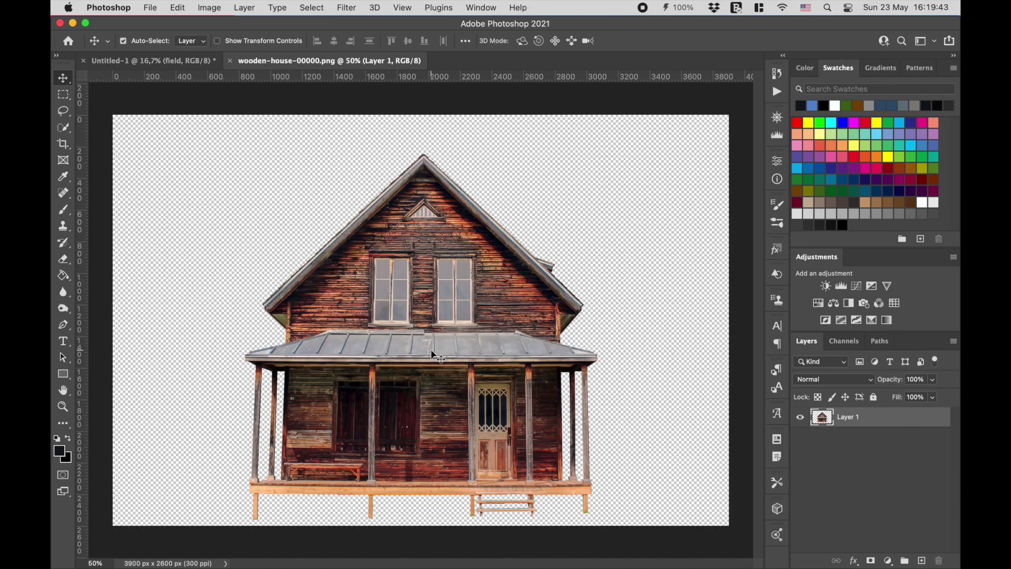
Drag the house into Untitled-1, settle it on the grass, and rename it 'wooden house'
mouse_move(469, 379)
mouse_down()
mouse_move(193, 64)
mouse_move(419, 337)
mouse_up()
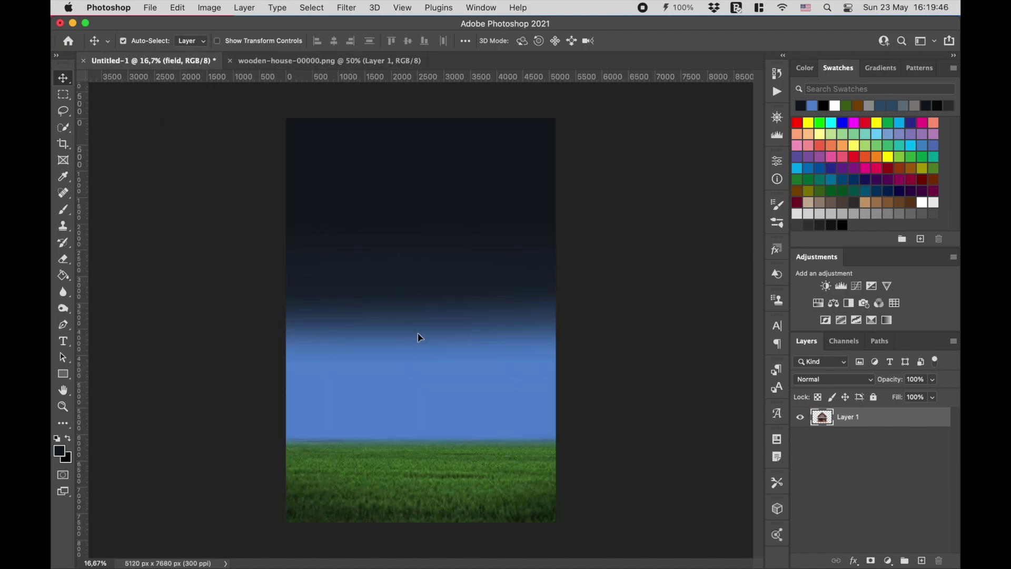
drag(423, 386, 428, 399)
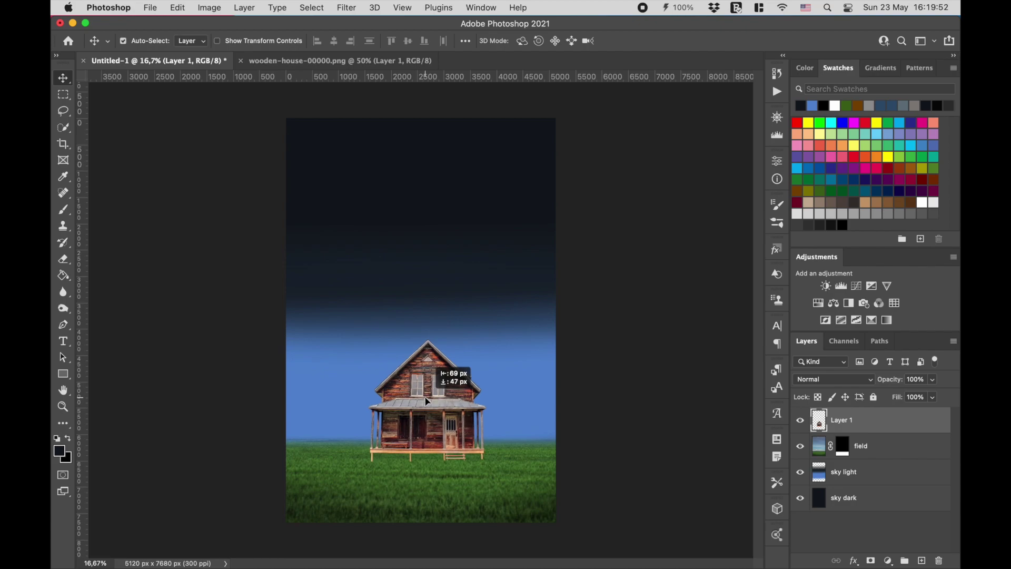
drag(427, 399, 431, 399)
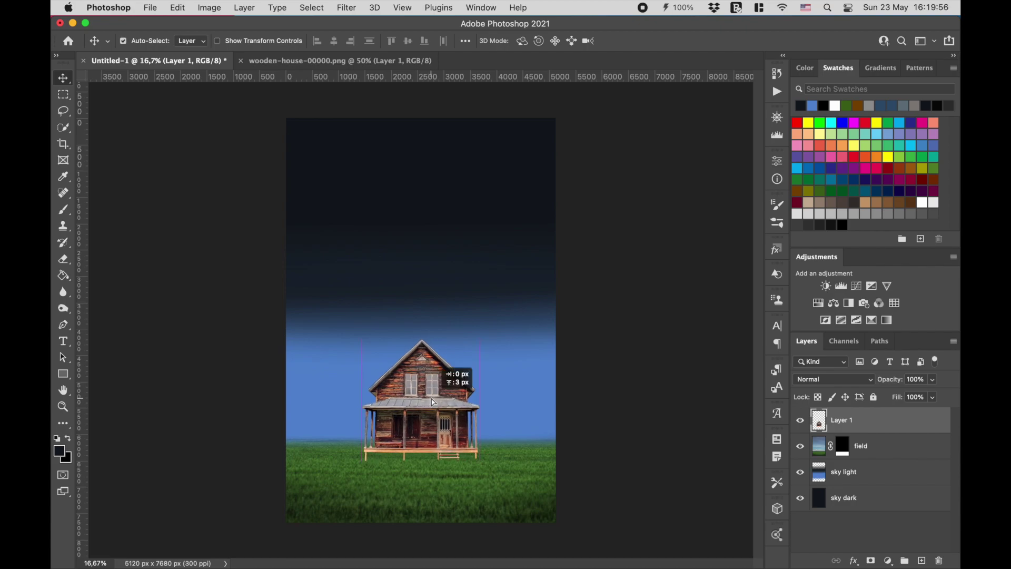
double_click(838, 421)
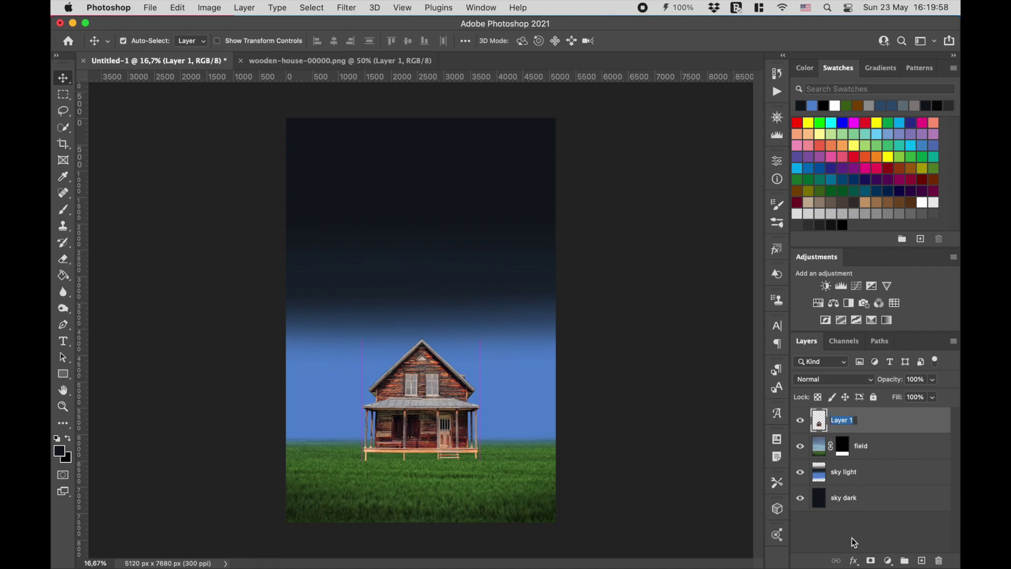
text(wooden house)
key(Return)
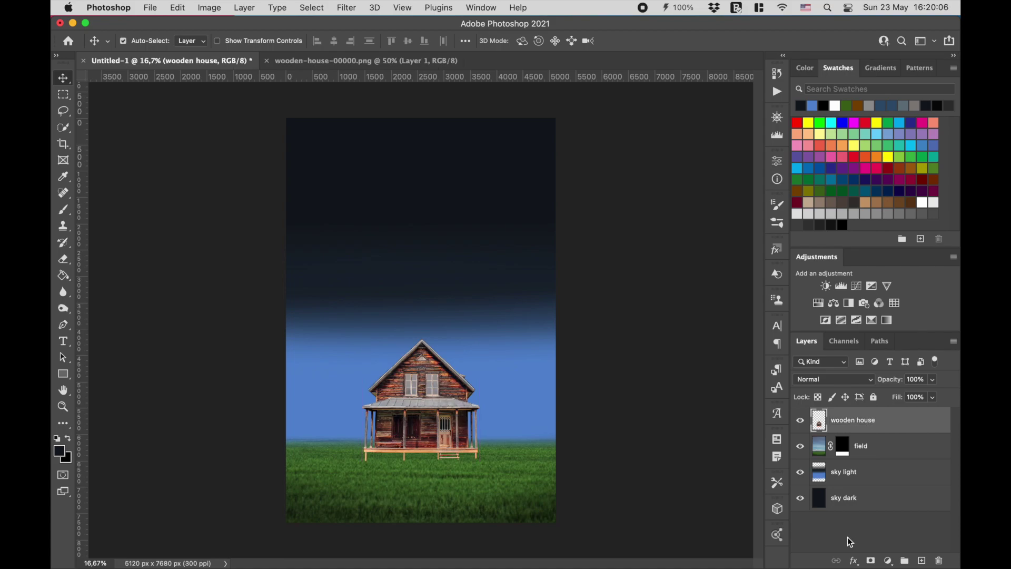
Add a layer mask to the wooden house and zoom in on its porch
click(870, 561)
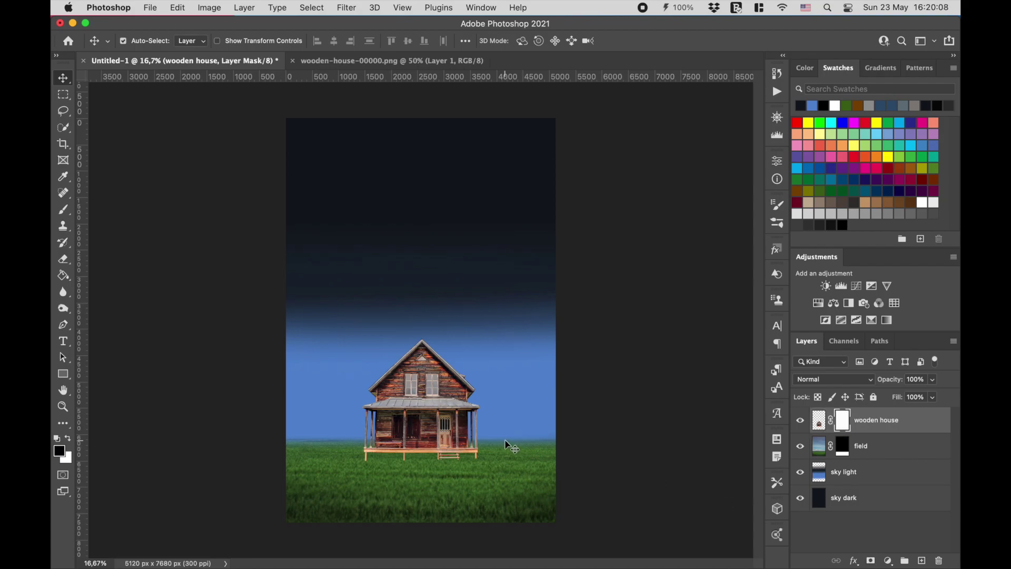
key(super+plus)
key(super+plus)
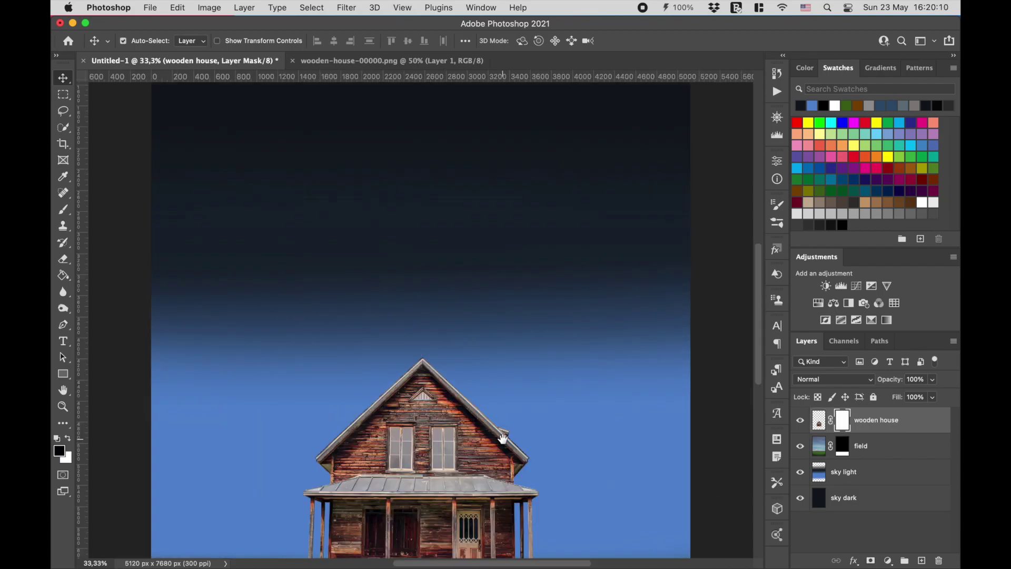
scroll(481, 300, down, 5)
scroll(485, 259, down, 2)
scroll(485, 259, down, 3)
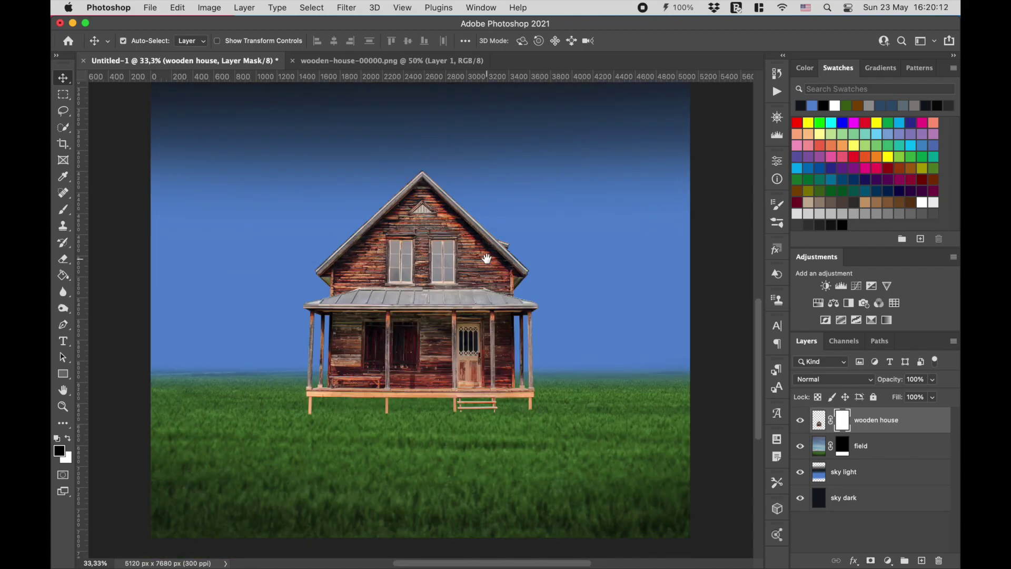
key(super+plus)
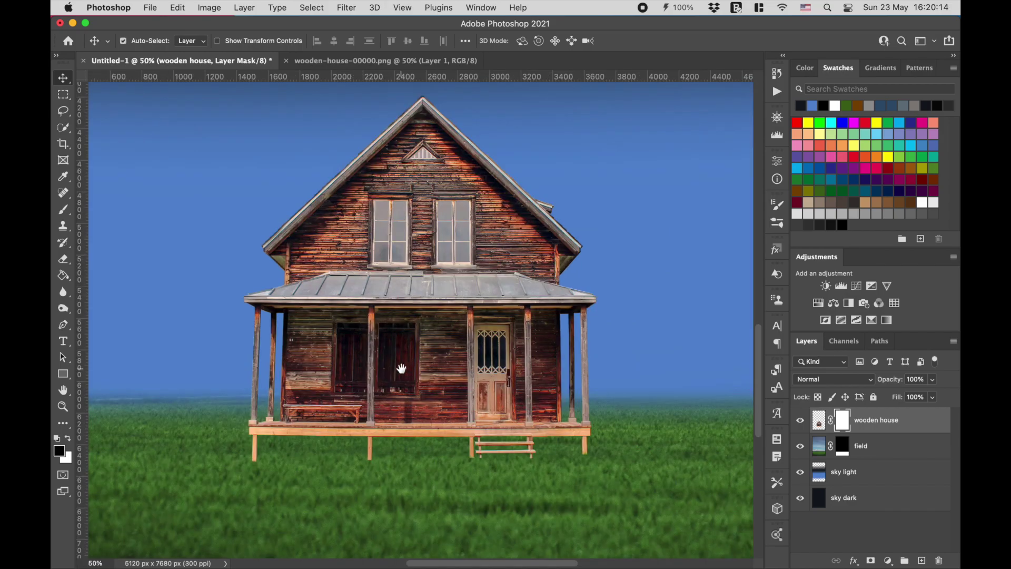
drag(408, 329, 416, 271)
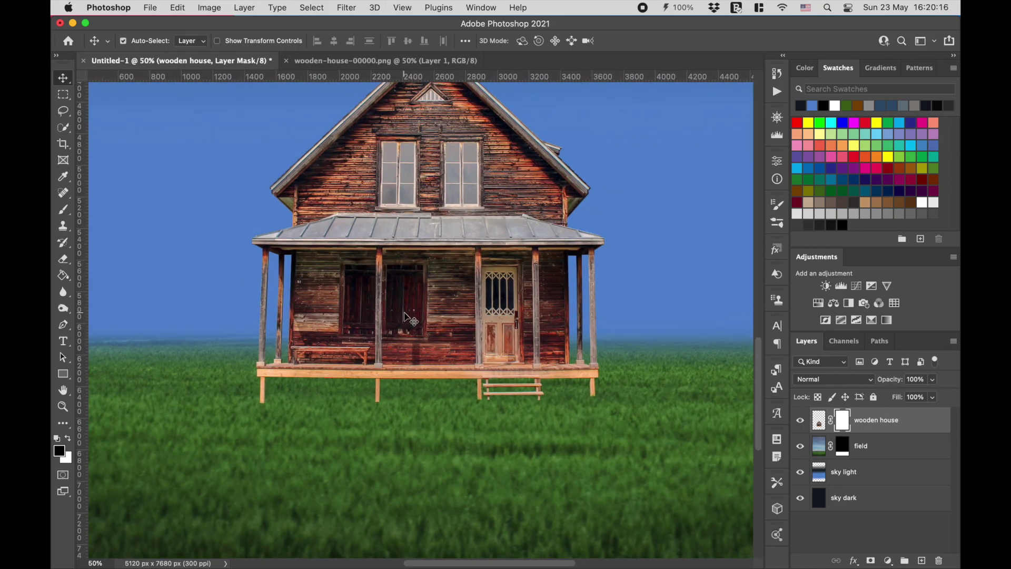
Paint on the mask with a small black brush to fade the porch leg bottoms into grass
click(64, 209)
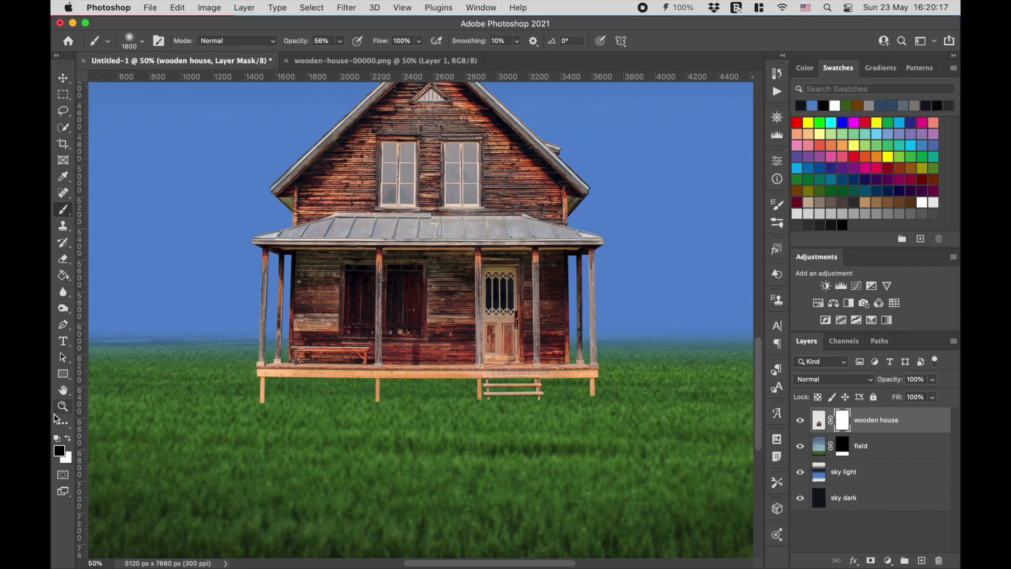
click(64, 438)
key(bracketleft)
key(bracketleft)
key(bracketleft)
key(bracketleft)
key(bracketleft)
key(bracketleft)
key(bracketleft)
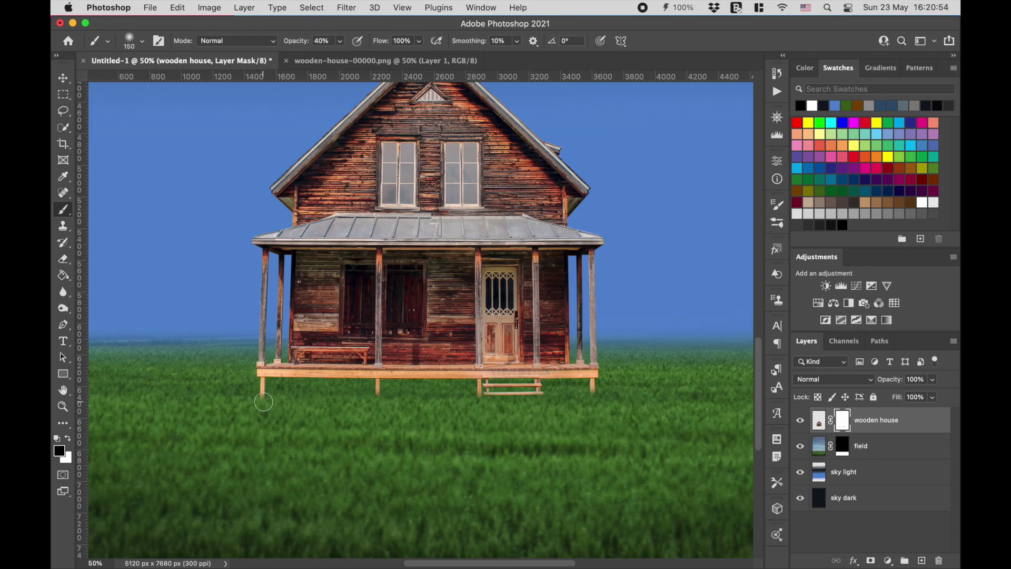
drag(270, 399, 262, 404)
drag(367, 406, 379, 402)
key(super+0)
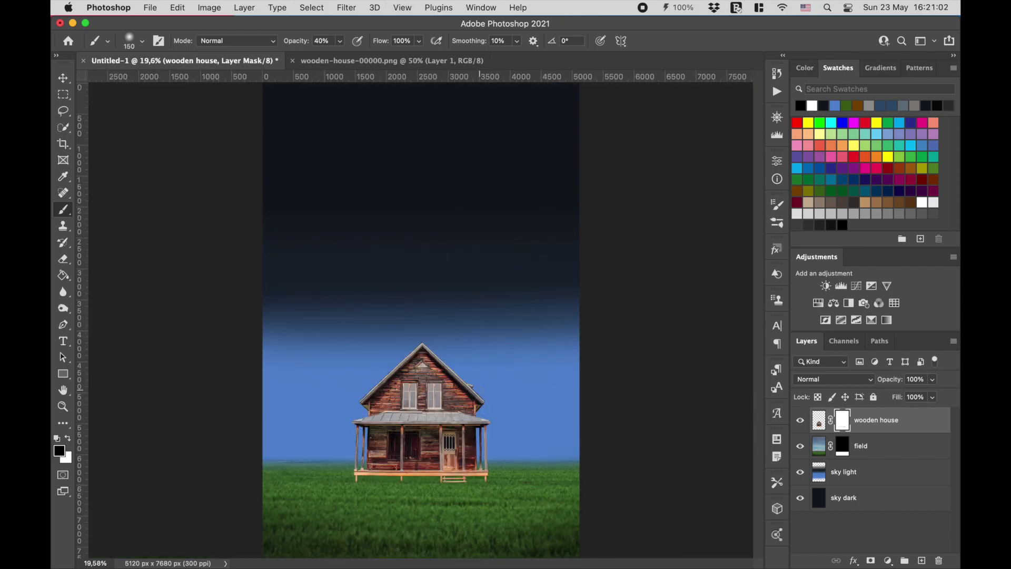
key(v)
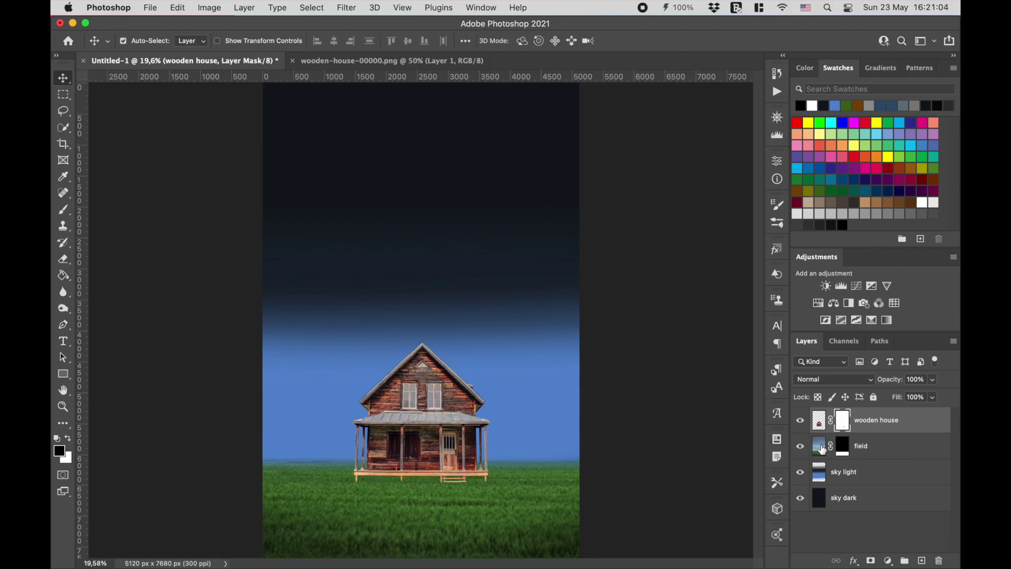
Add a new layer named 'shadow' directly above the field layer
click(823, 449)
click(922, 560)
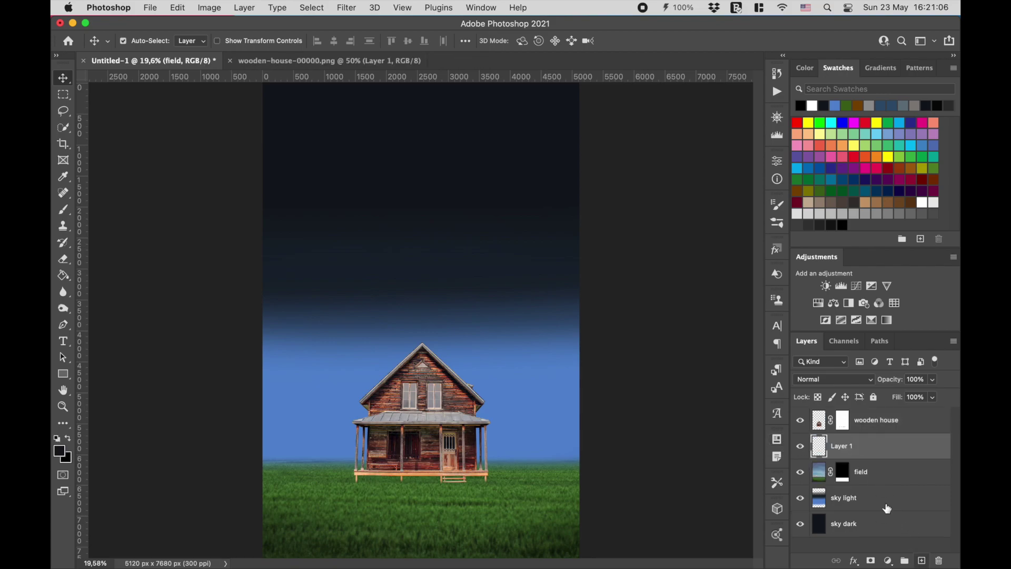
double_click(842, 446)
text(s)
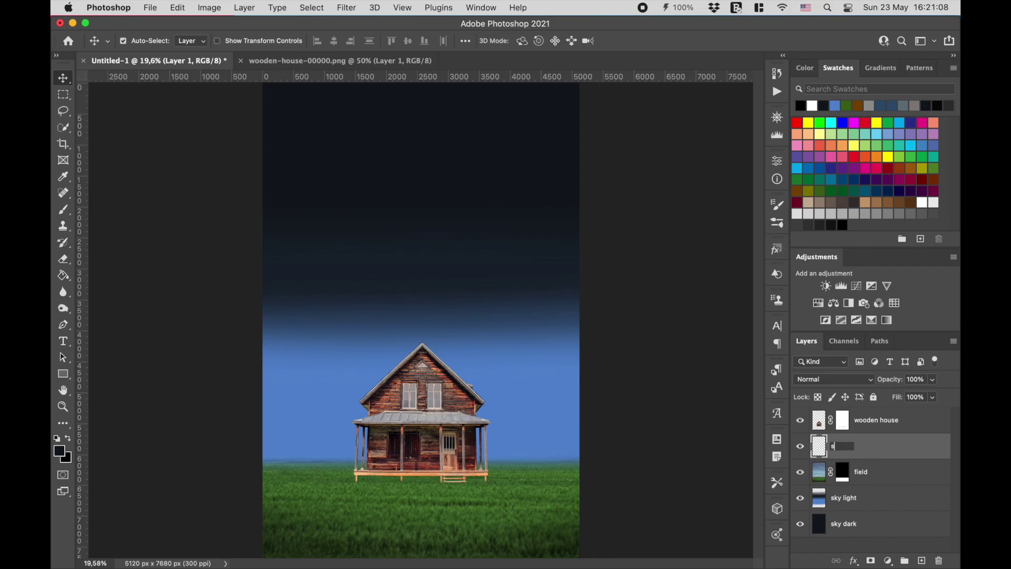
text(hadow)
key(Return)
Paint a flattened soft black shadow under the house and set the layer Fill to 80%
click(57, 438)
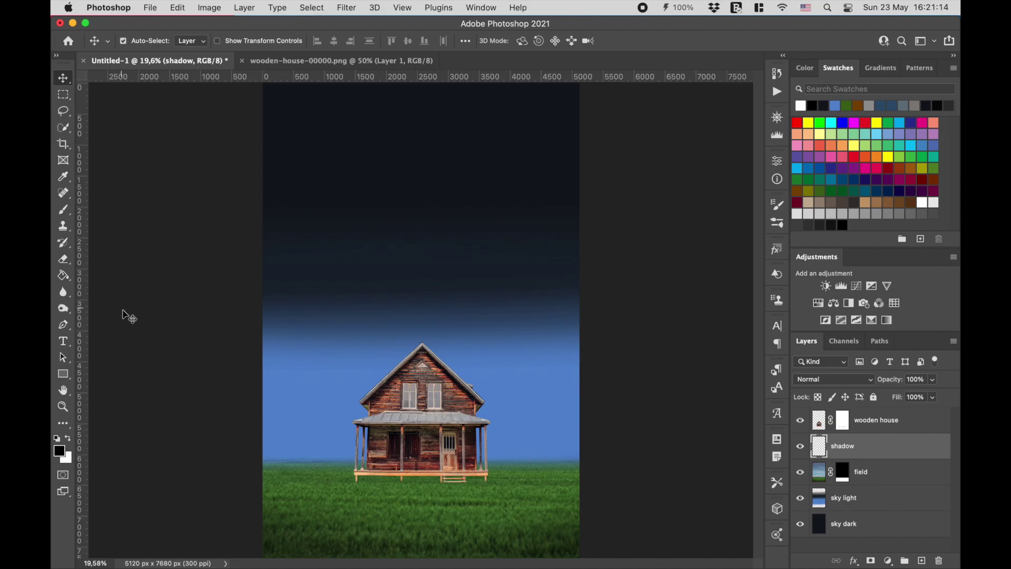
click(69, 215)
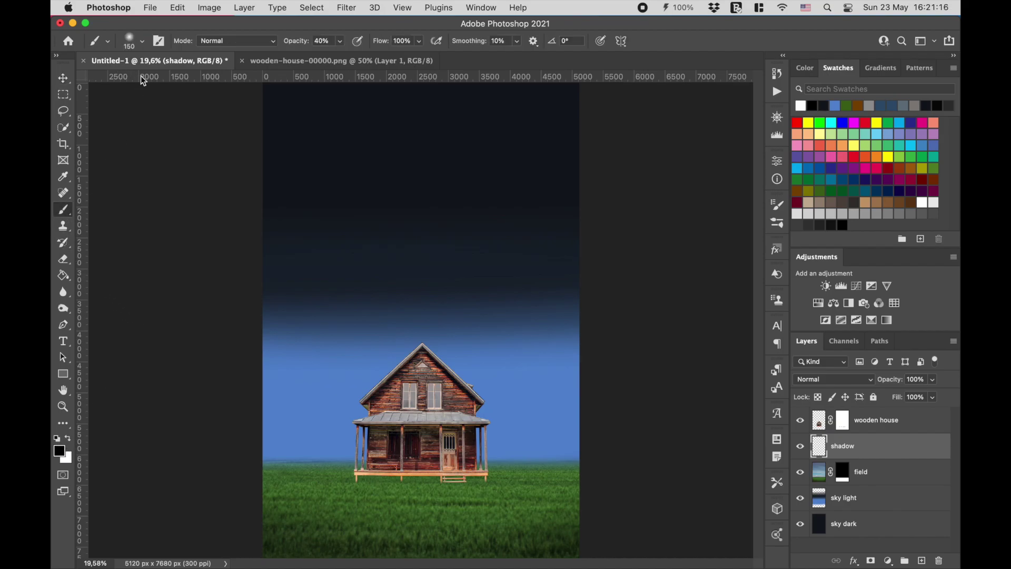
click(135, 42)
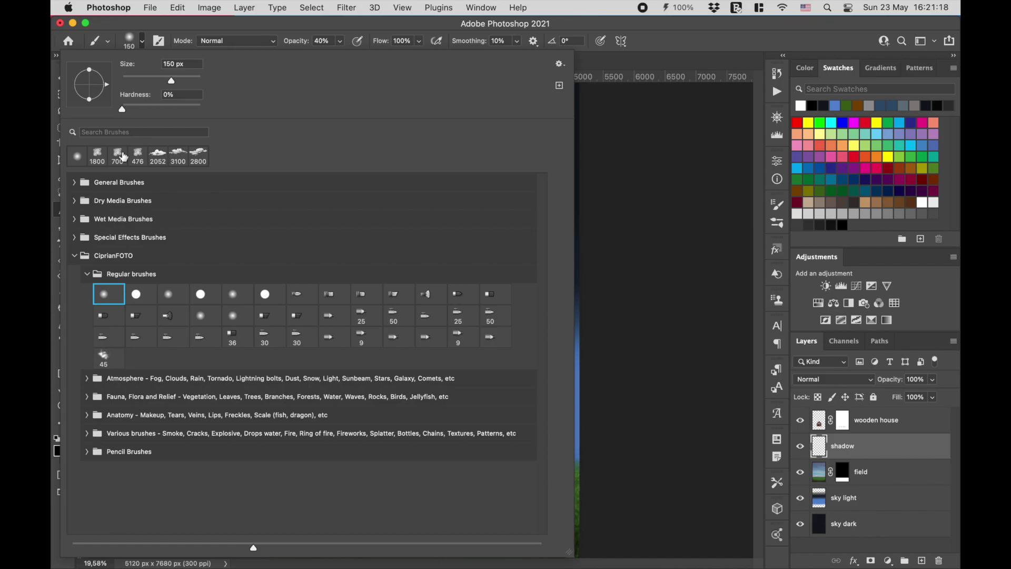
drag(90, 100, 93, 90)
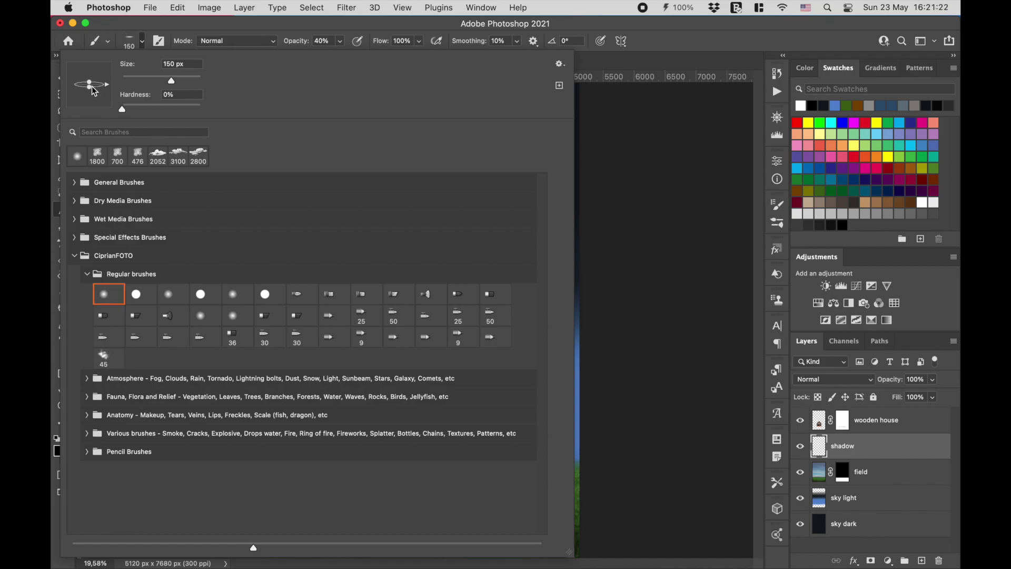
key(Return)
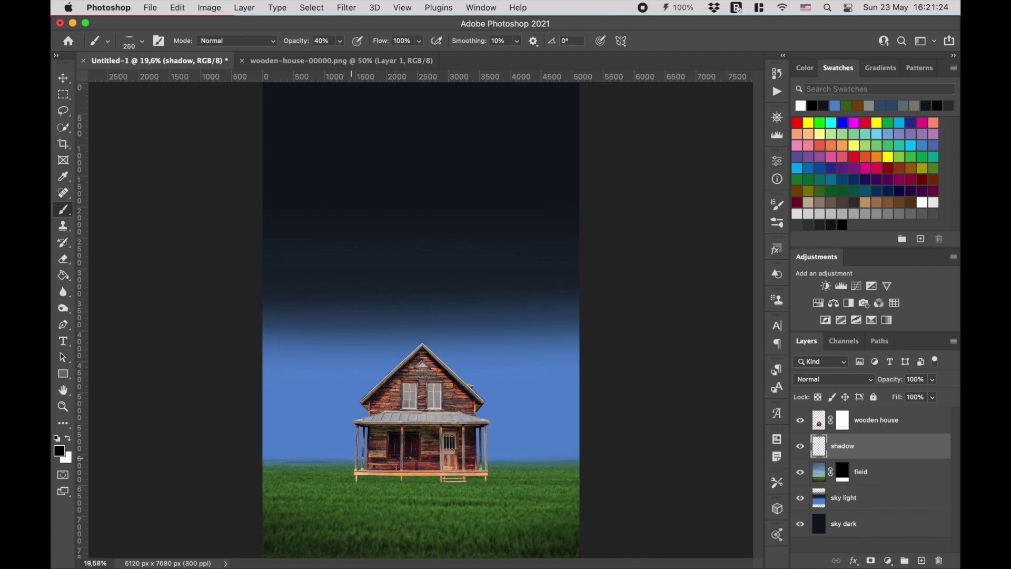
key(bracketright)
key(bracketright)
key(bracketright)
key(bracketright)
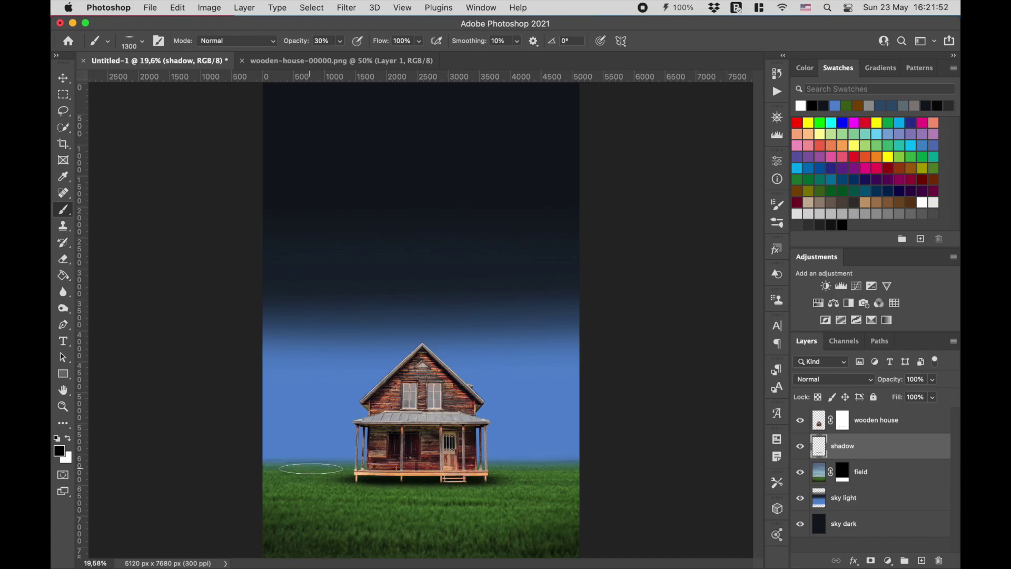
key(v)
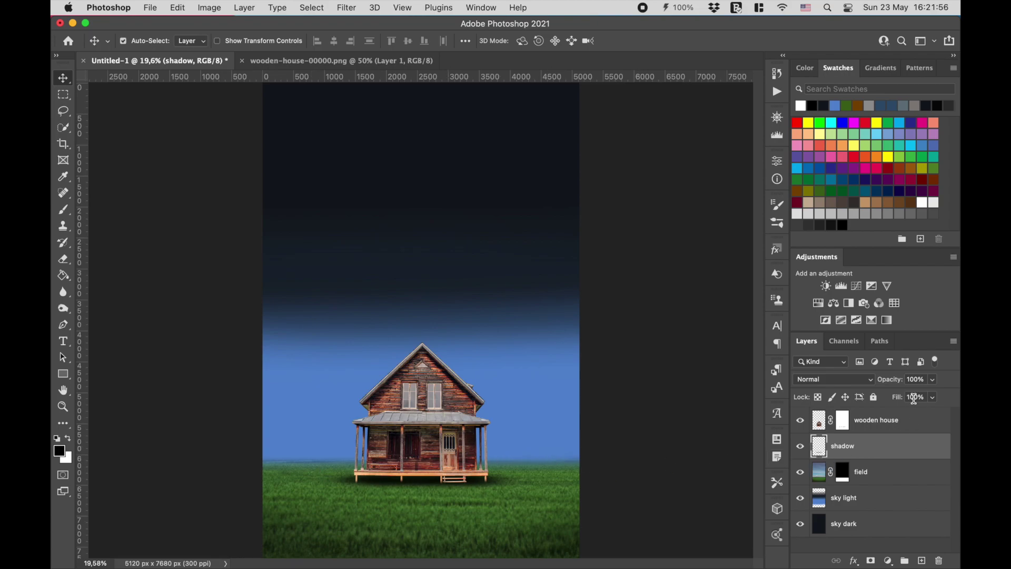
click(915, 398)
text(80)
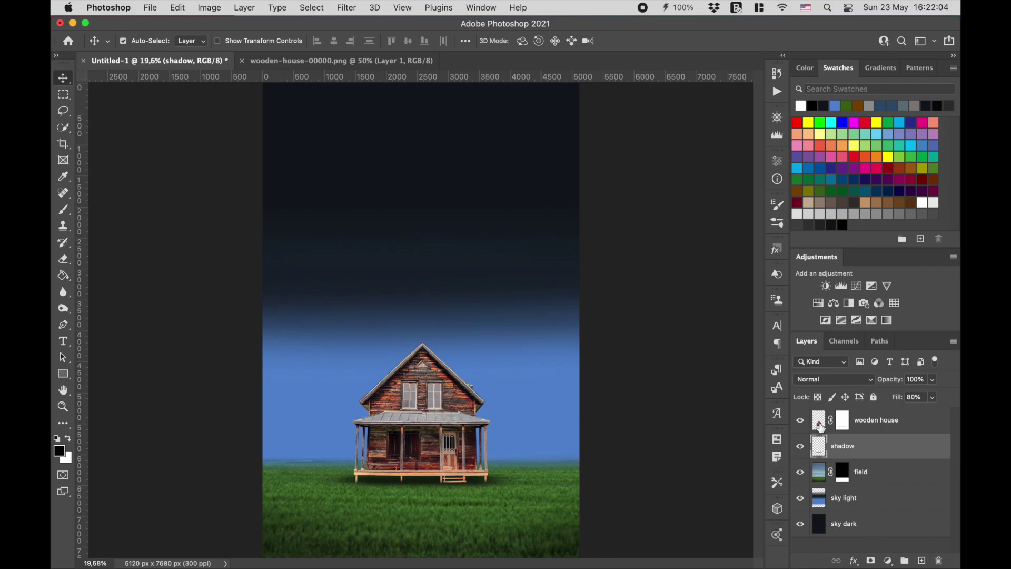
click(821, 426)
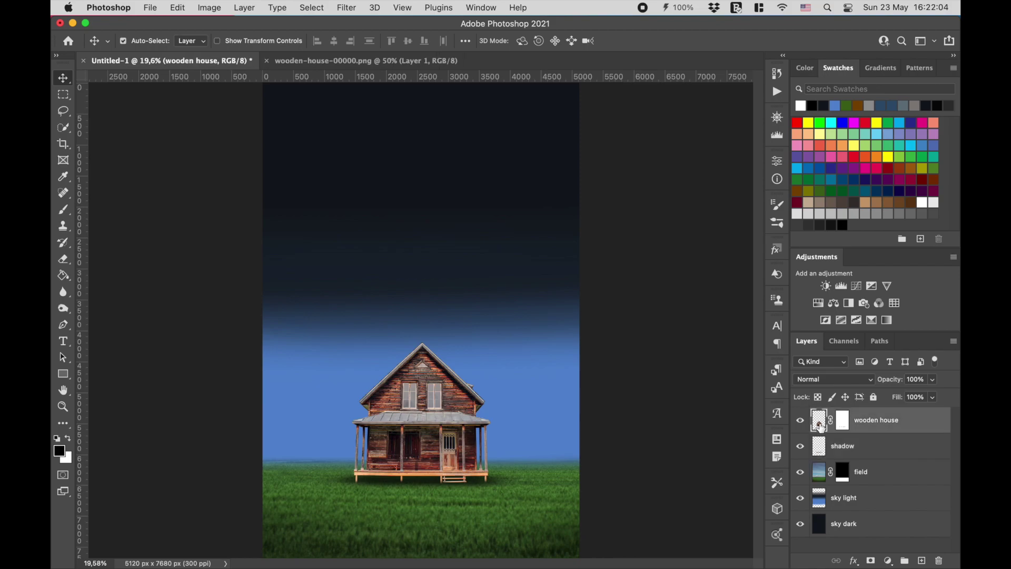
Add a Hue/Saturation layer clipped to the wooden house with Saturation at -37
click(819, 304)
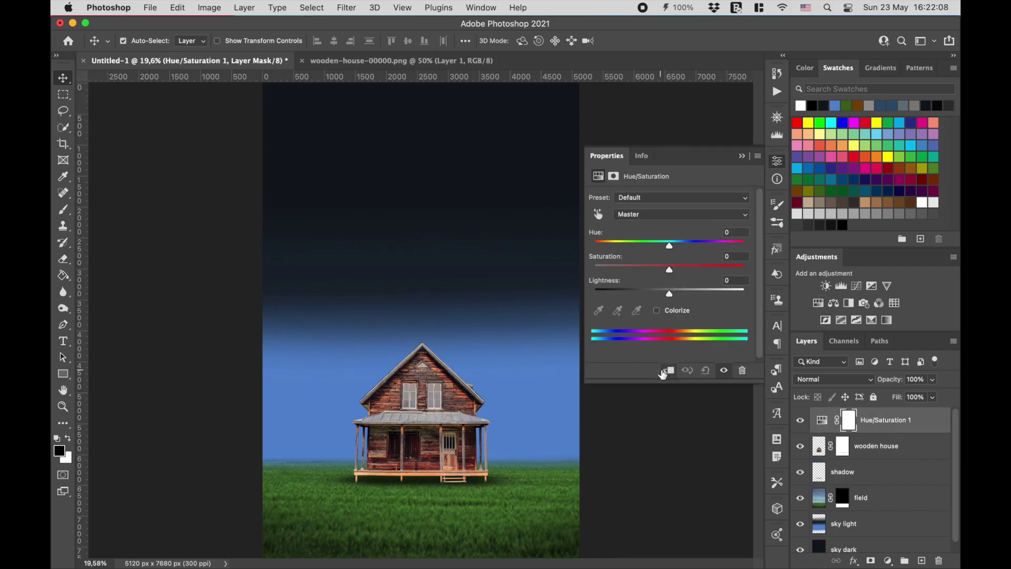
click(668, 370)
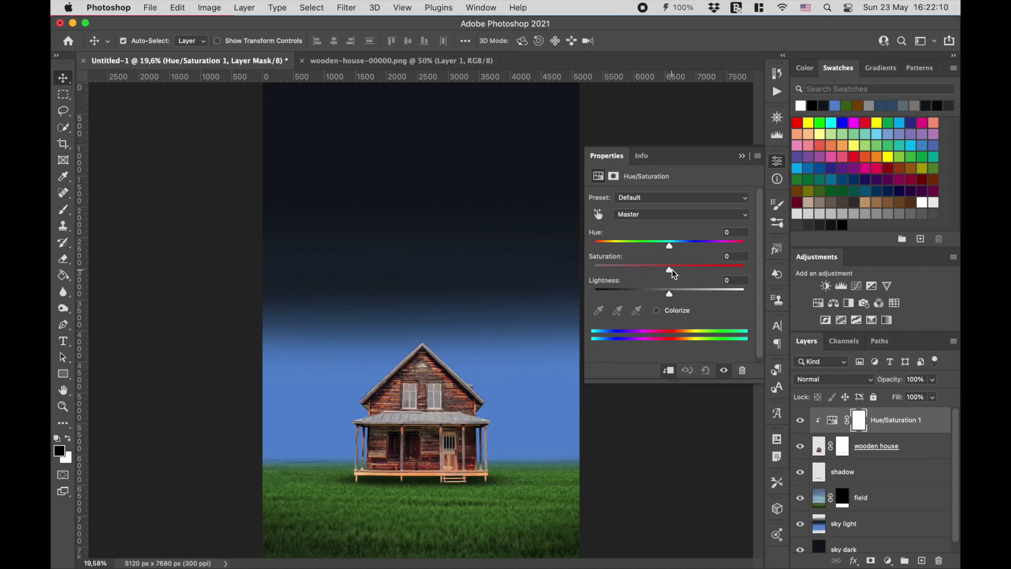
drag(669, 270, 644, 277)
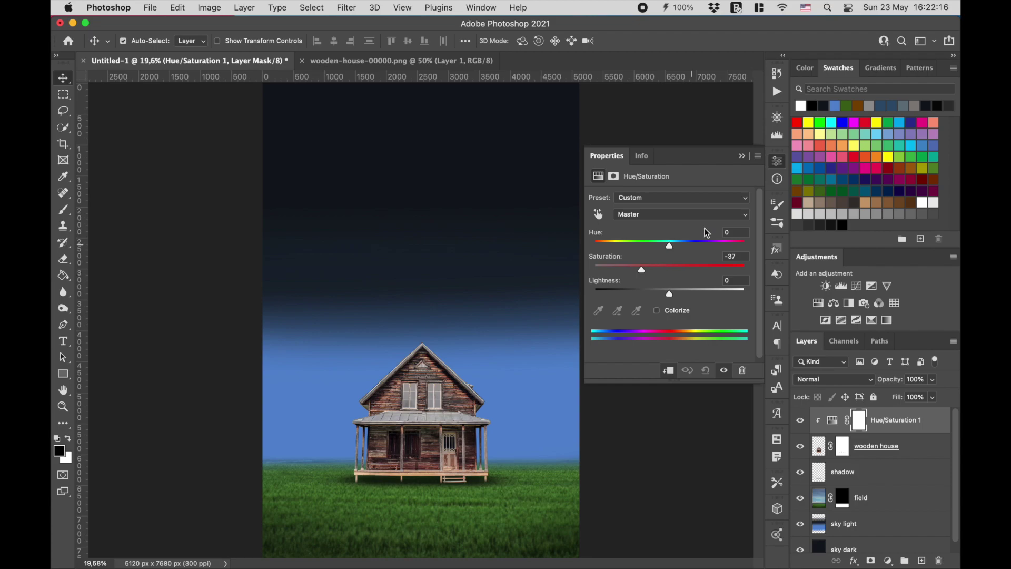
click(743, 157)
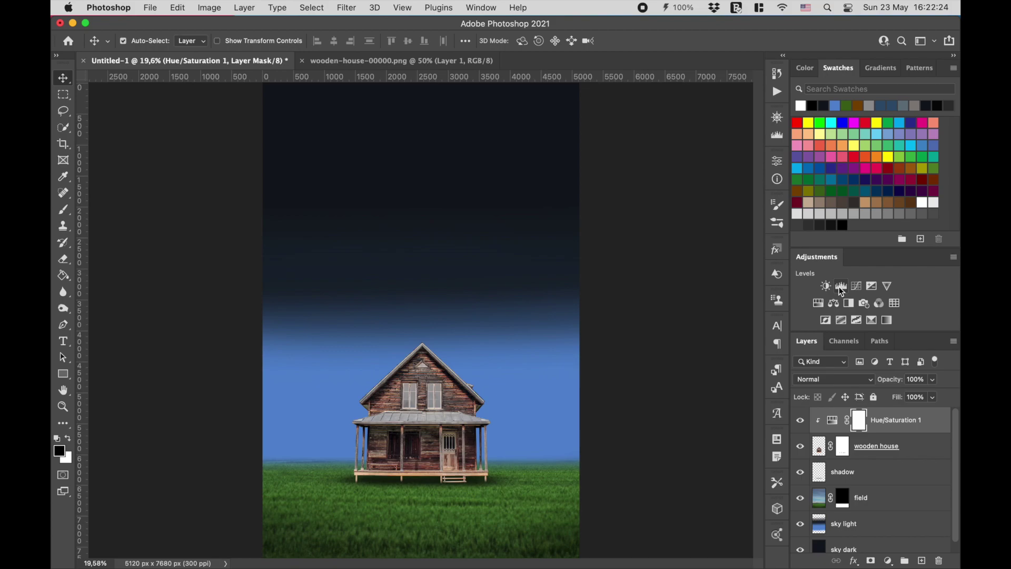
Add a Levels adjustment, then delete it and select the field layer
click(841, 287)
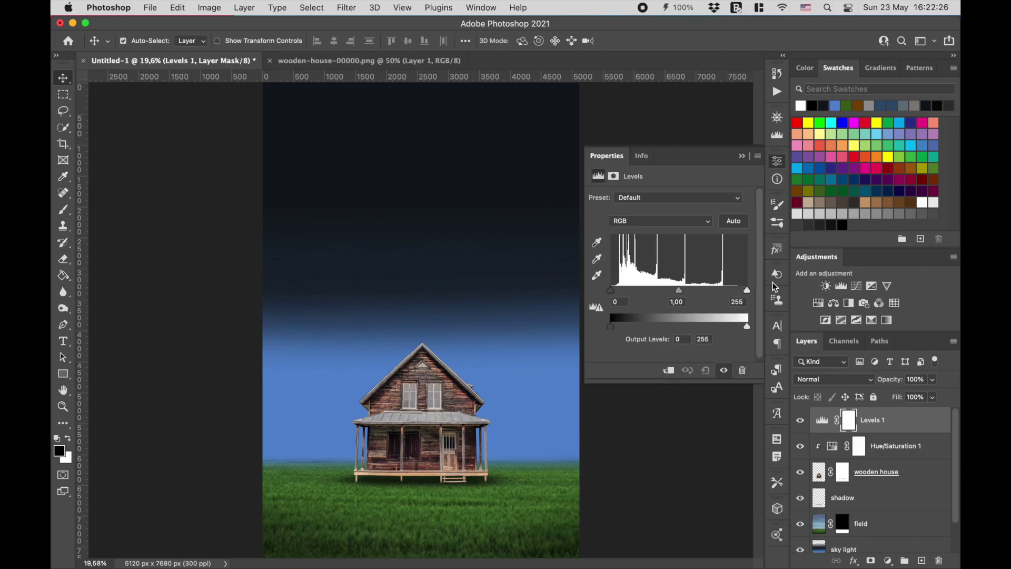
click(742, 156)
click(825, 420)
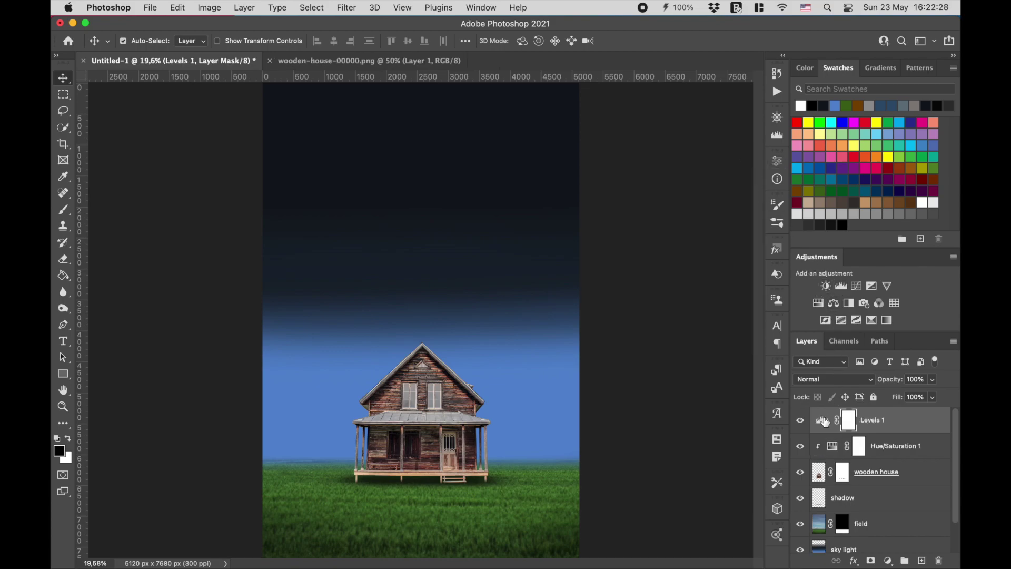
key(Delete)
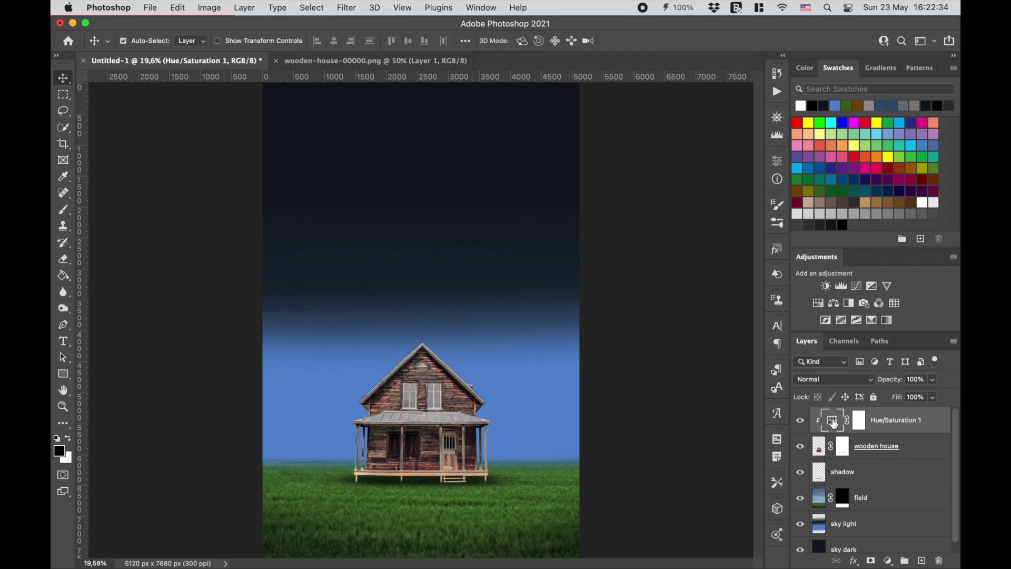
click(817, 503)
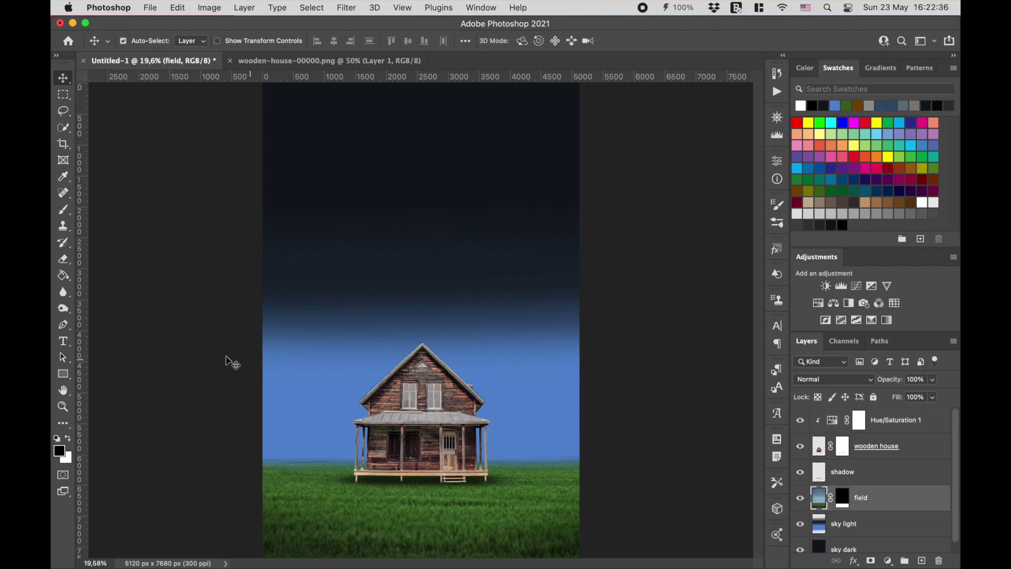
Dodge the grass field's midtones around the house base with a 600 px brush
click(64, 308)
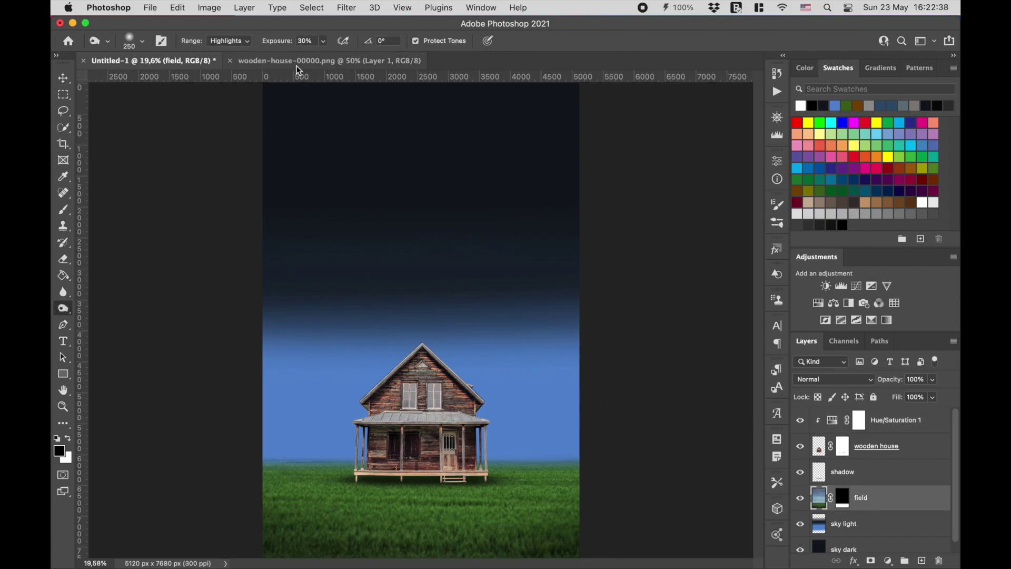
click(240, 42)
click(242, 30)
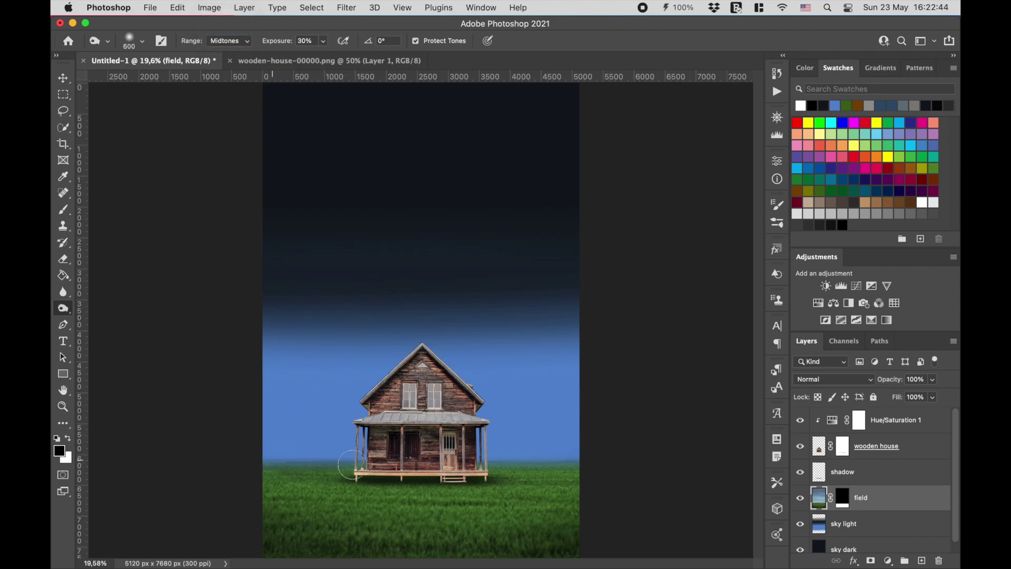
key(bracketright)
key(bracketright)
key(bracketright)
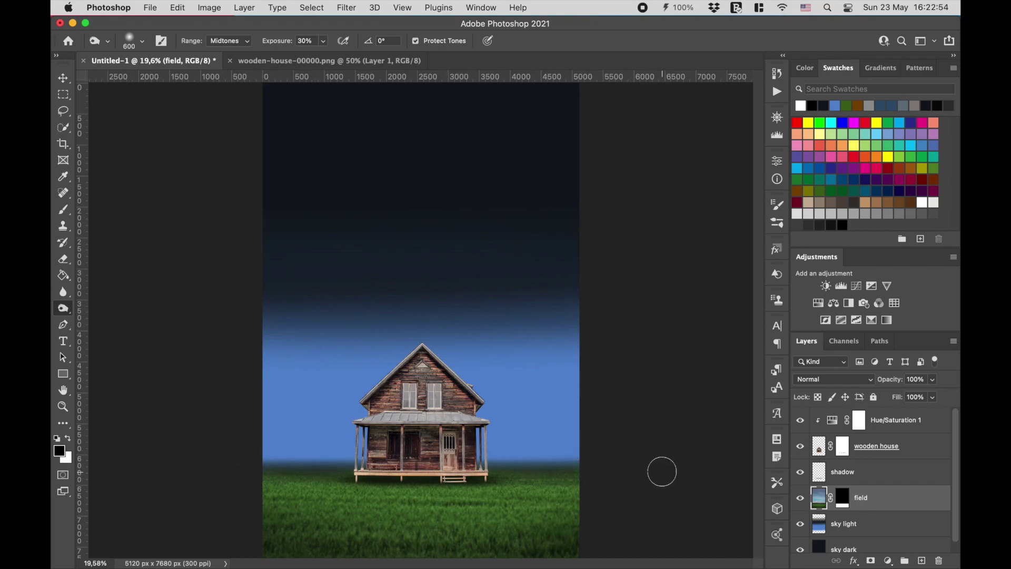
key(v)
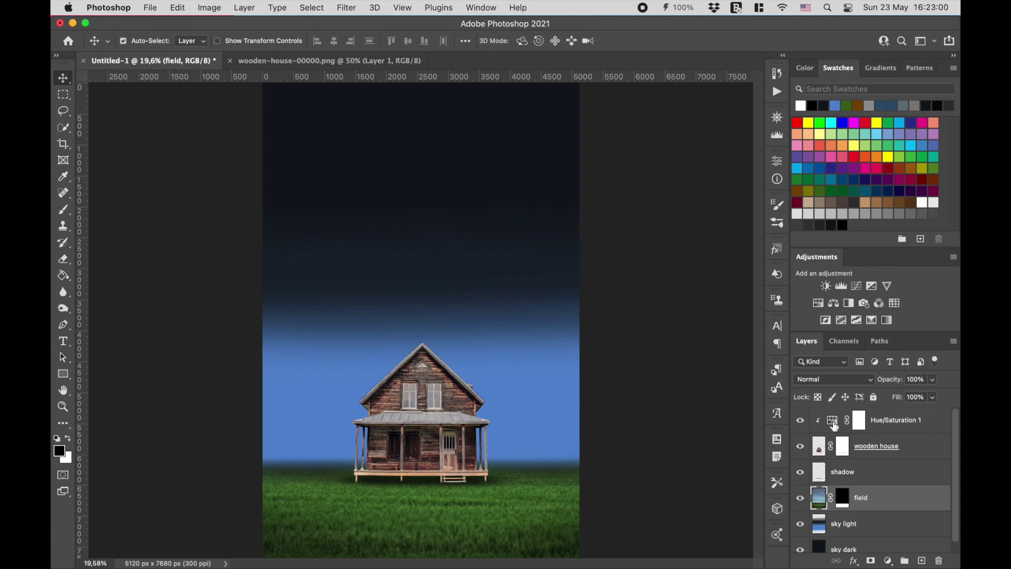
Close the wooden-house source document and open Scarecrow.png
click(832, 421)
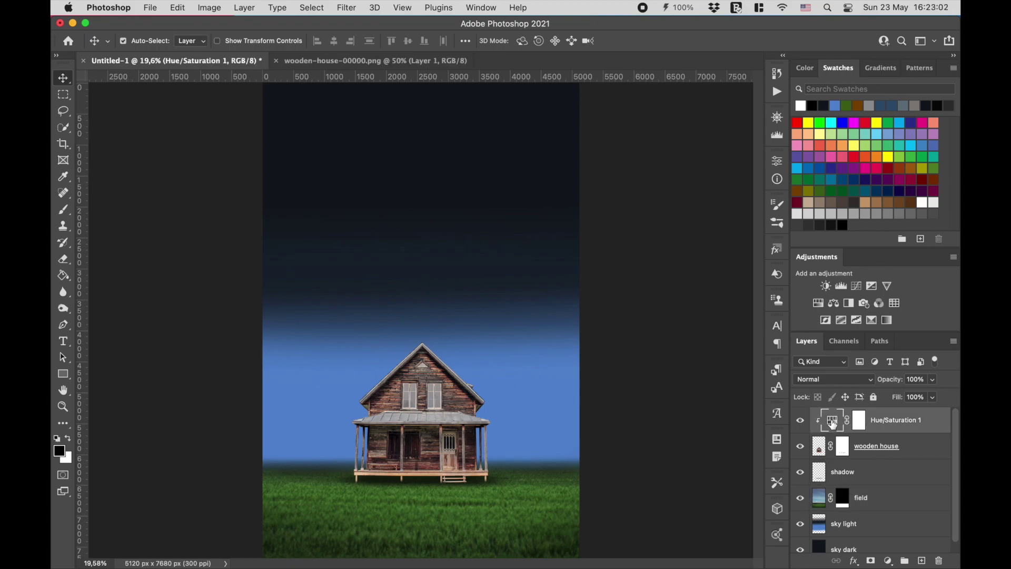
click(277, 61)
right_click(320, 63)
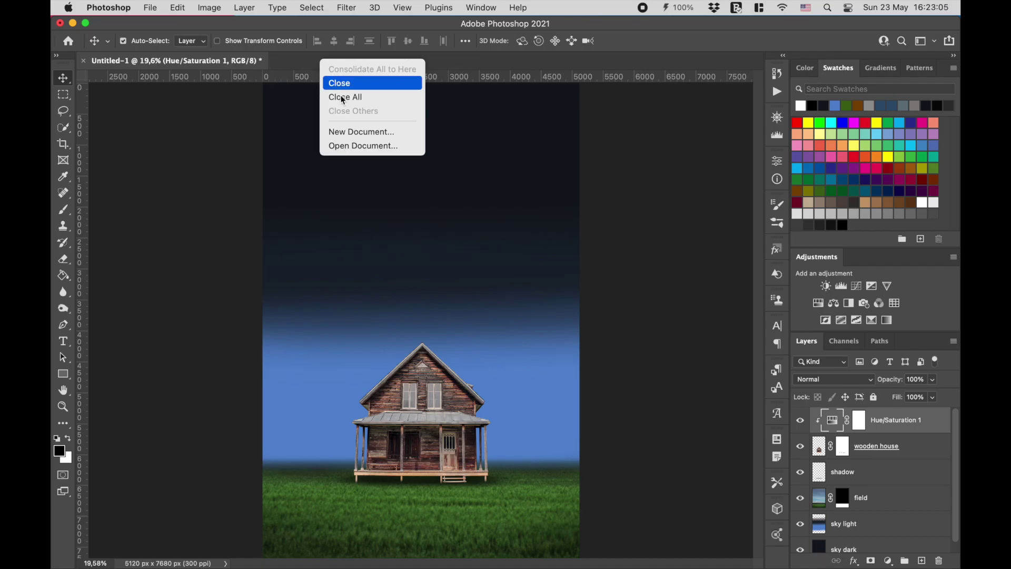
click(351, 146)
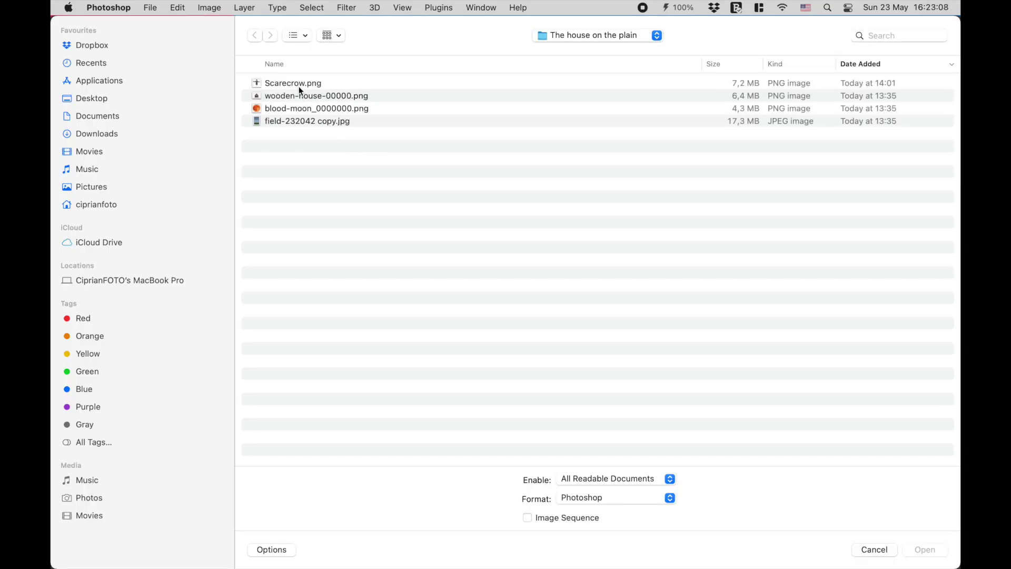
double_click(297, 83)
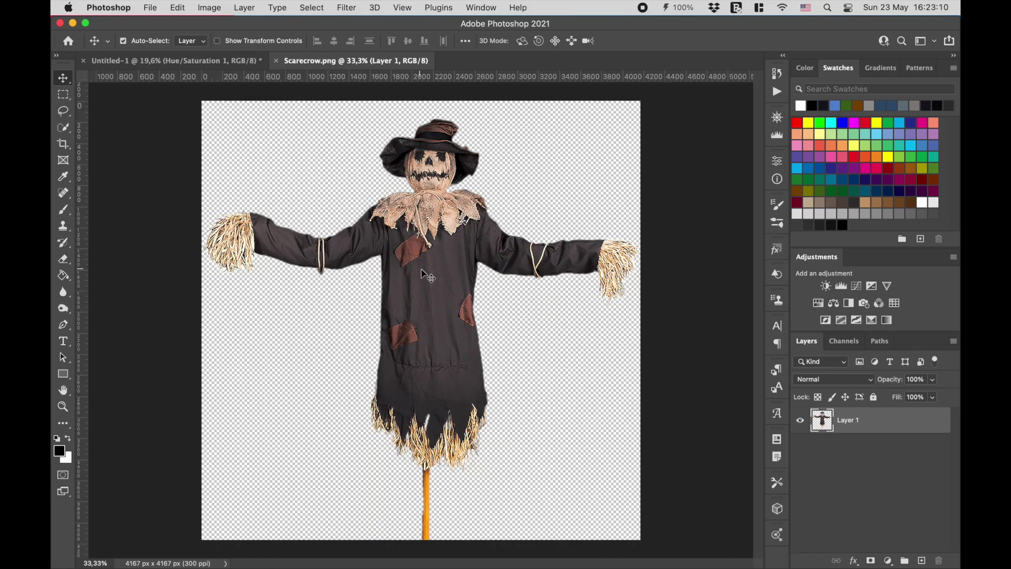
Drag the scarecrow into Untitled-1 and name its layer 'scarecrow'
mouse_move(427, 275)
mouse_down()
mouse_move(230, 65)
mouse_move(516, 392)
mouse_up()
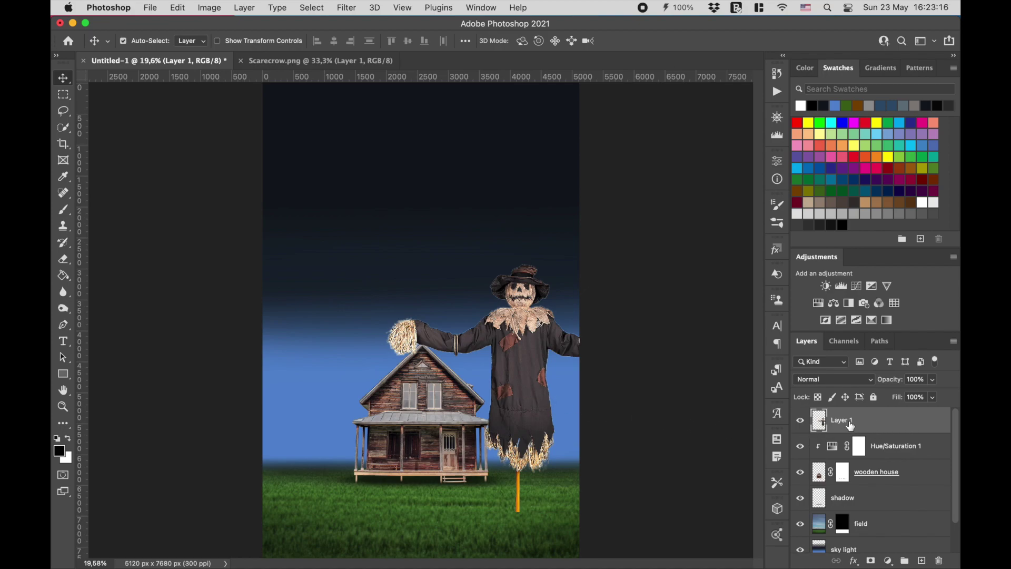
double_click(842, 420)
text(sca)
text(w)
key(Return)
Make the scarecrow a smart object, scale it to about 15.7% and set it on the grass
right_click(891, 421)
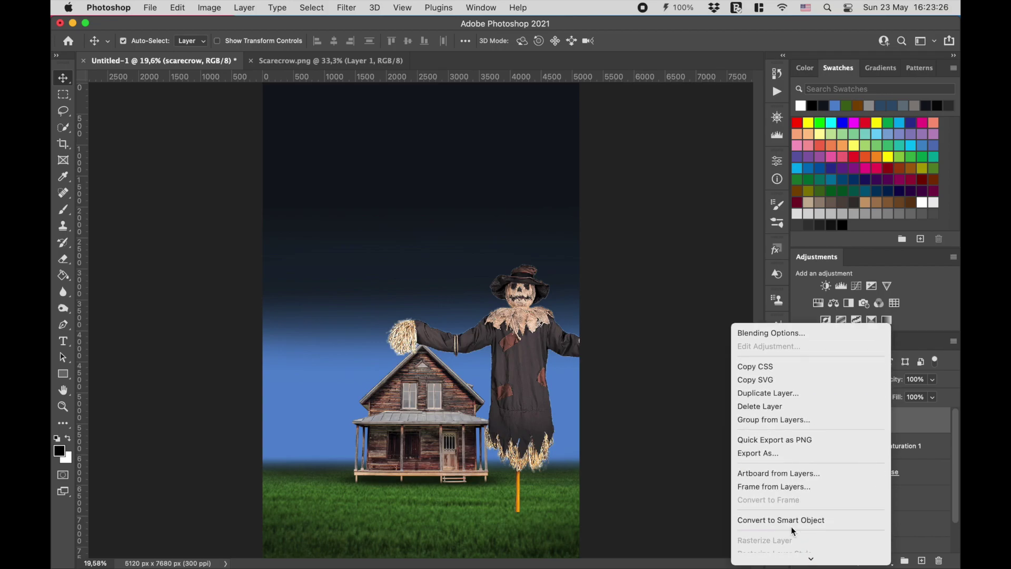
click(771, 514)
key(super+t)
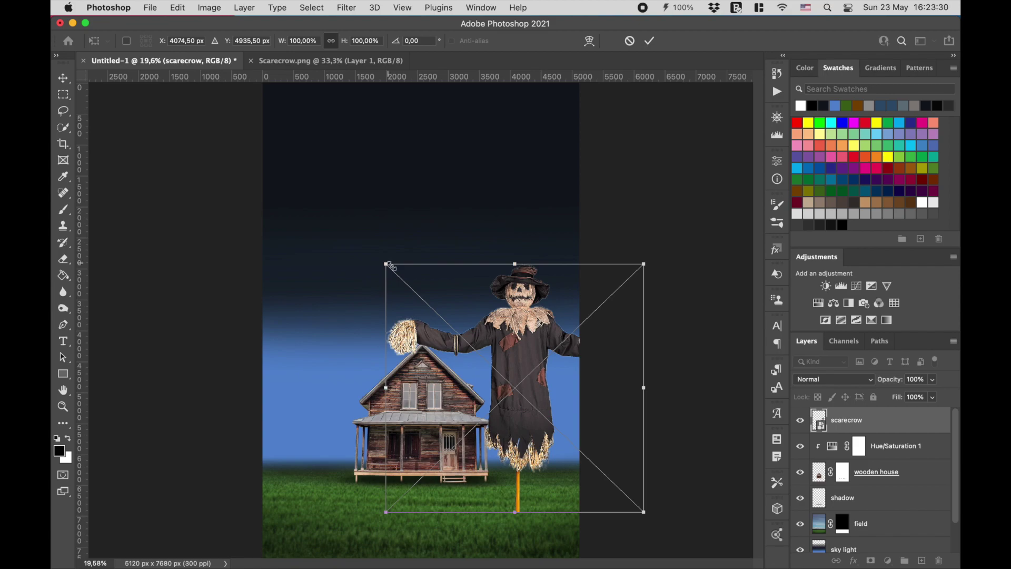
drag(386, 264, 512, 341)
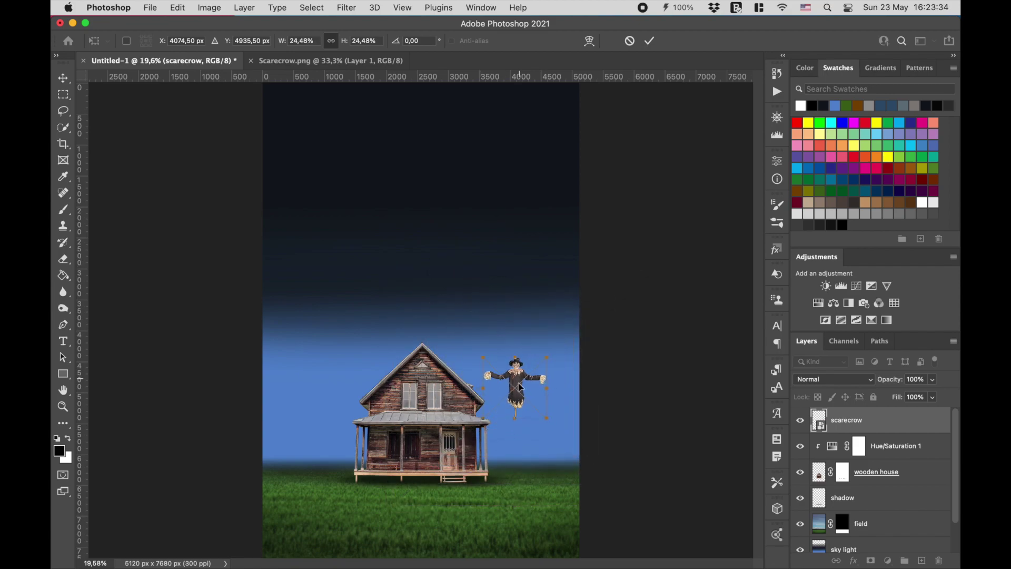
drag(514, 392, 538, 441)
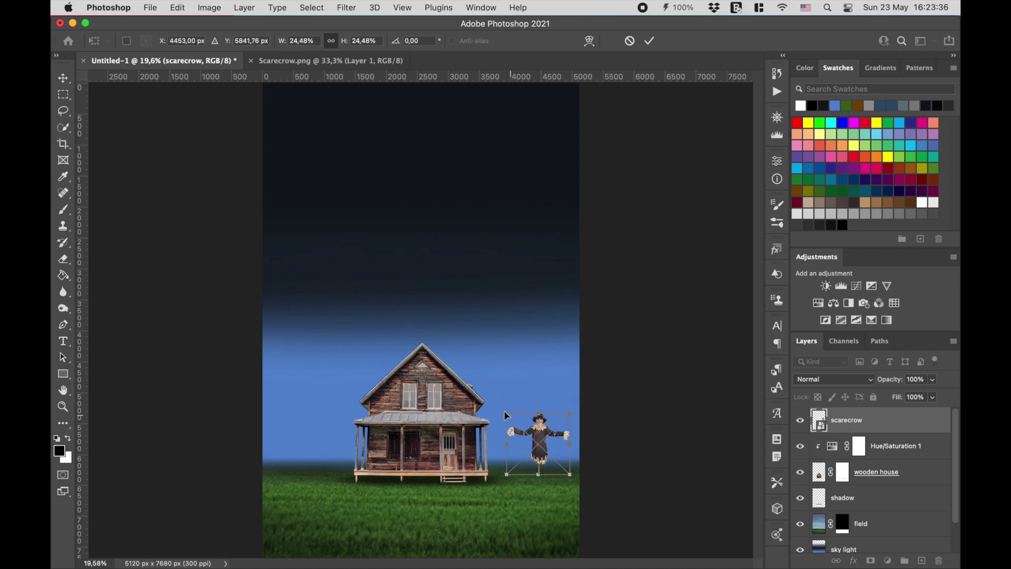
drag(507, 407, 516, 425)
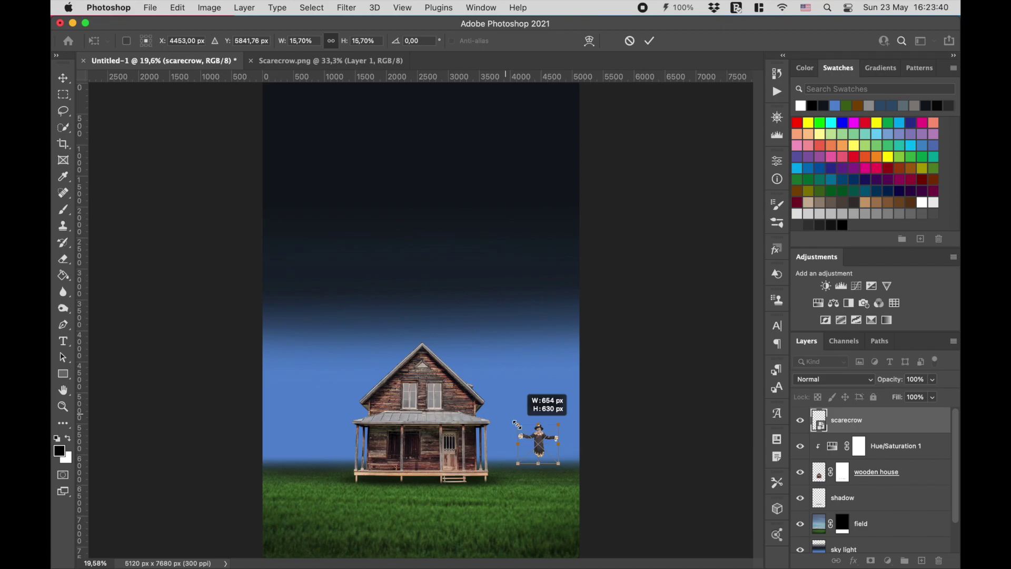
drag(538, 438, 538, 449)
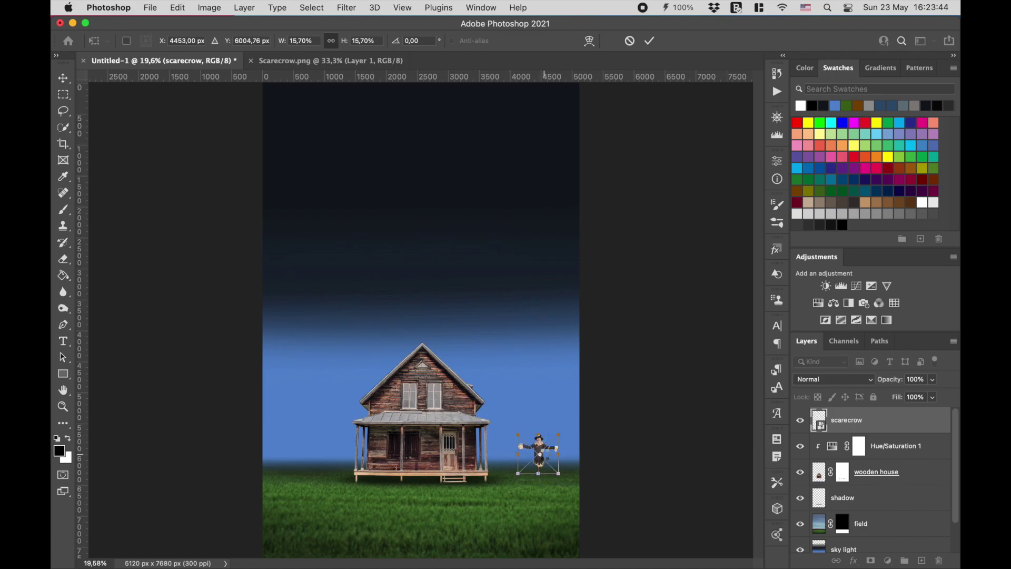
key(Return)
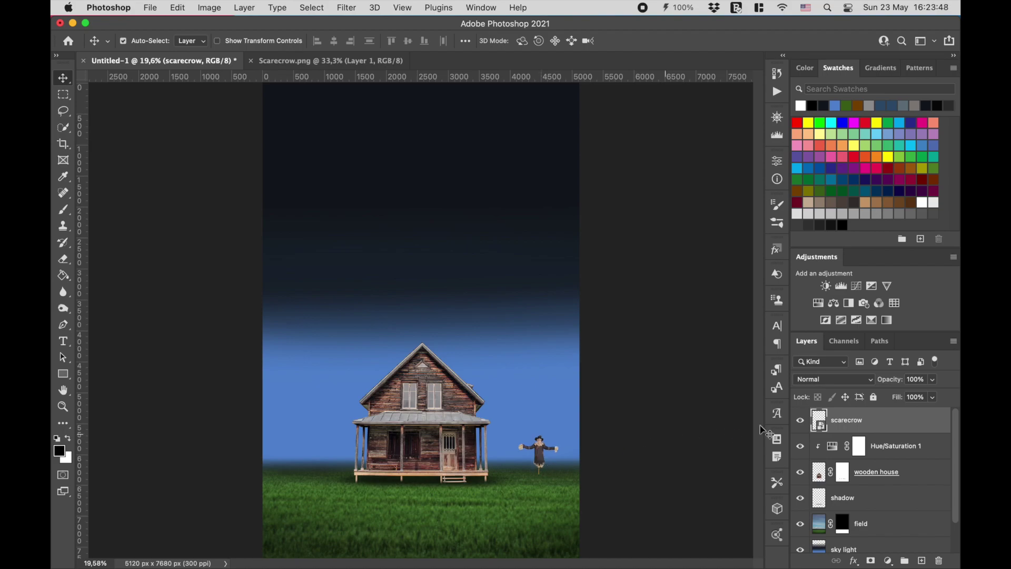
Add a layer mask to the scarecrow layer and zoom in on the house and scarecrow
click(871, 561)
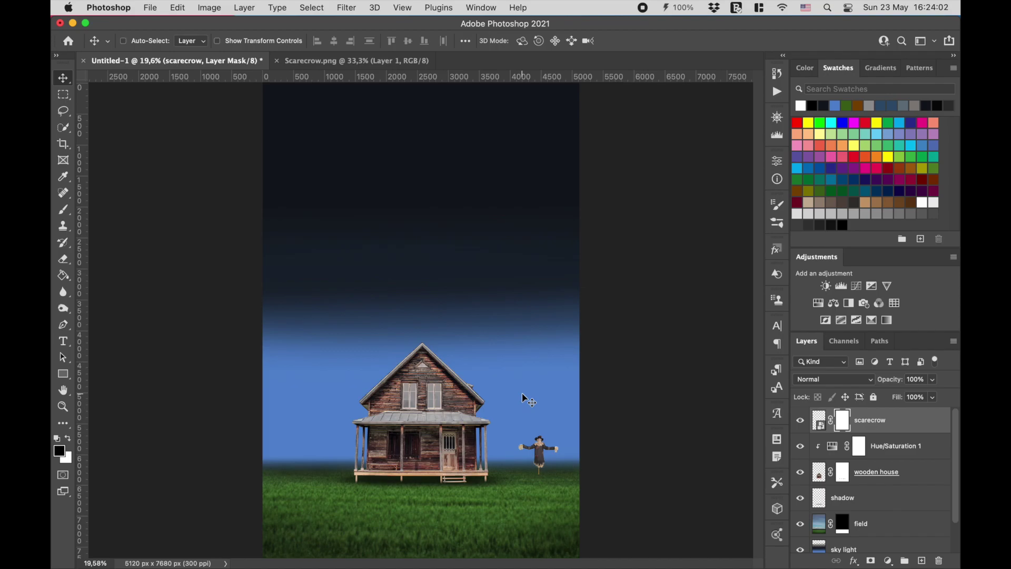
key(ctrl+plus)
key(ctrl+plus)
key(ctrl+plus)
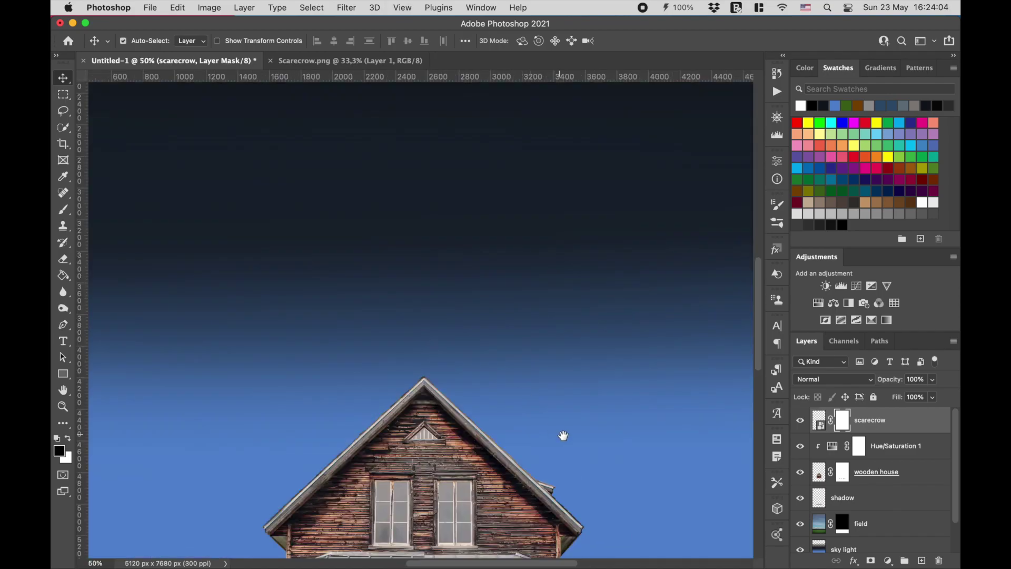
drag(562, 433, 409, 305)
drag(498, 468, 493, 323)
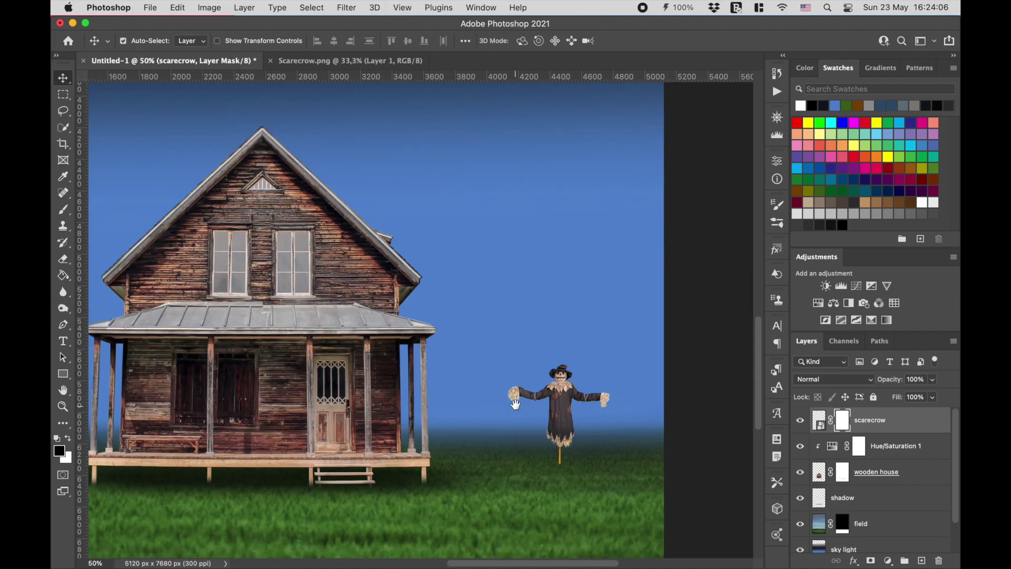
drag(515, 404, 514, 378)
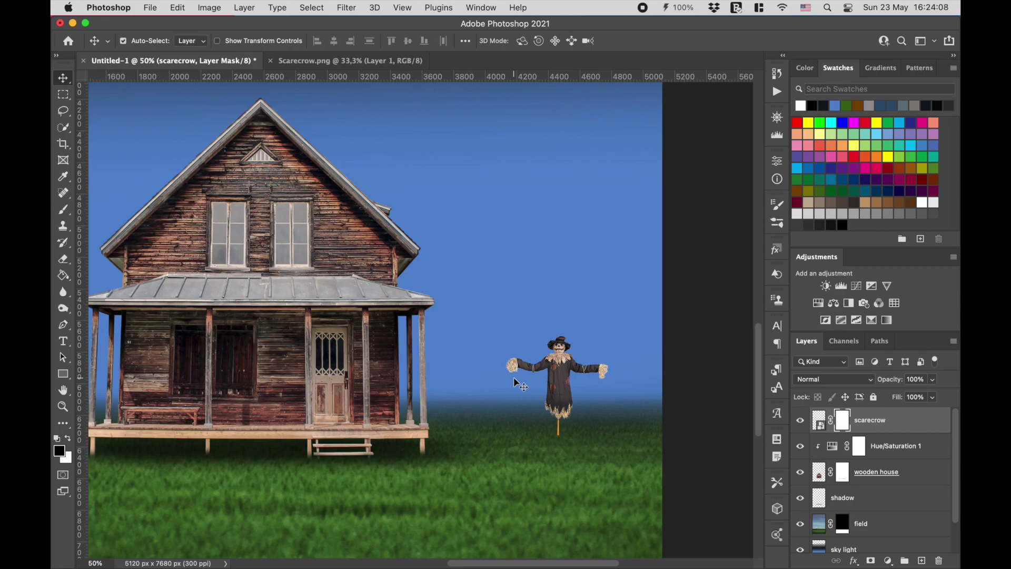
key(b)
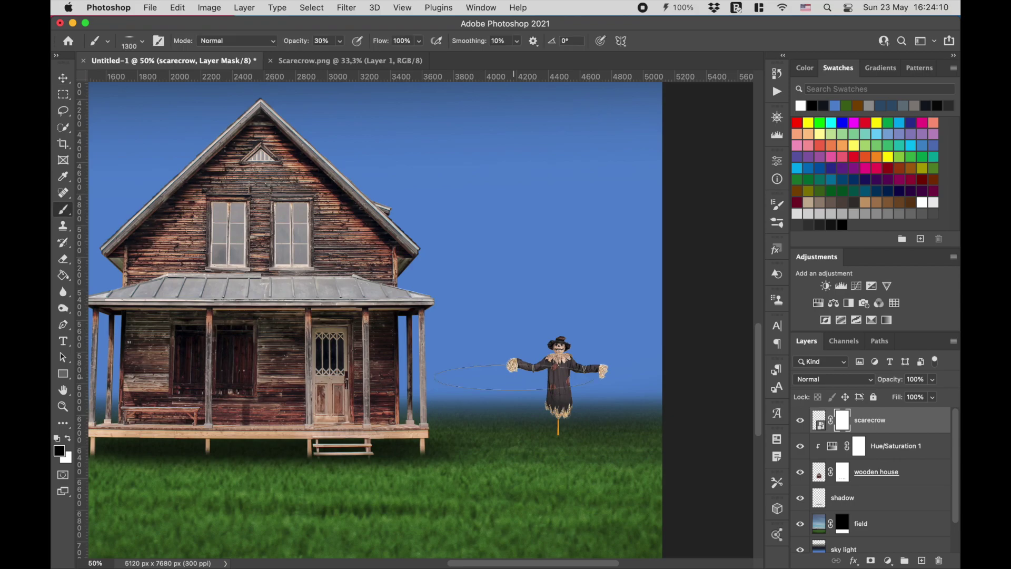
key(bracketleft)
key(bracketleft)
key(bracketleft)
key(bracketleft)
key(bracketleft)
key(bracketleft)
key(bracketleft)
key(bracketleft)
key(bracketleft)
key(bracketleft)
click(833, 447)
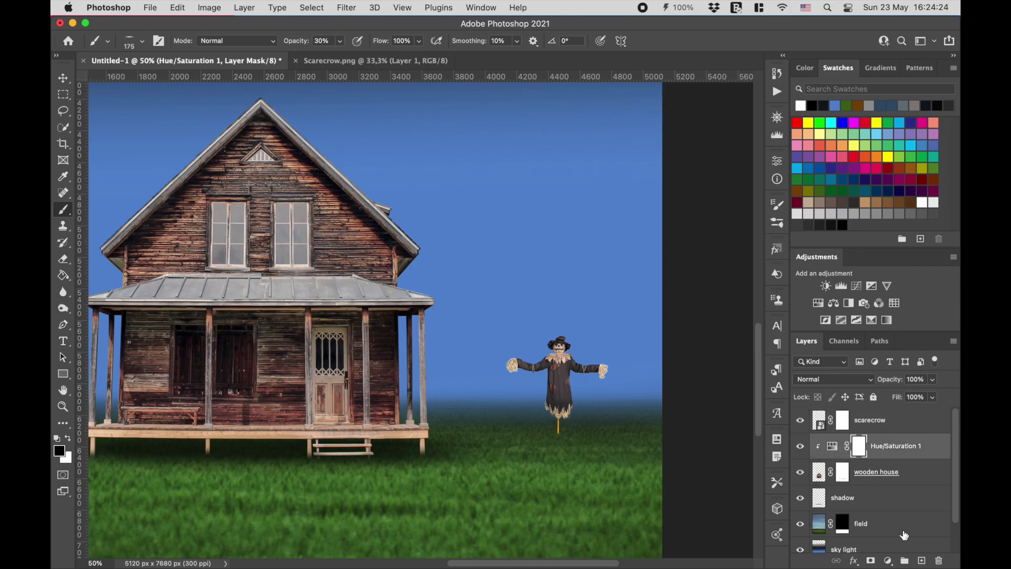
Add a new layer named 'shadow' above Hue/Saturation 1
click(921, 560)
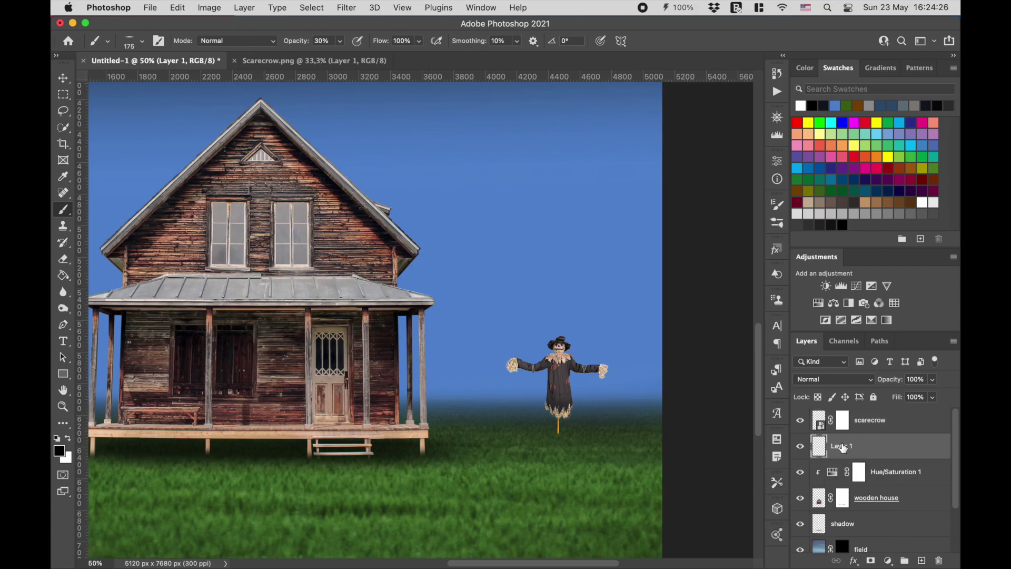
double_click(841, 446)
text(shad)
text(ow)
key(Return)
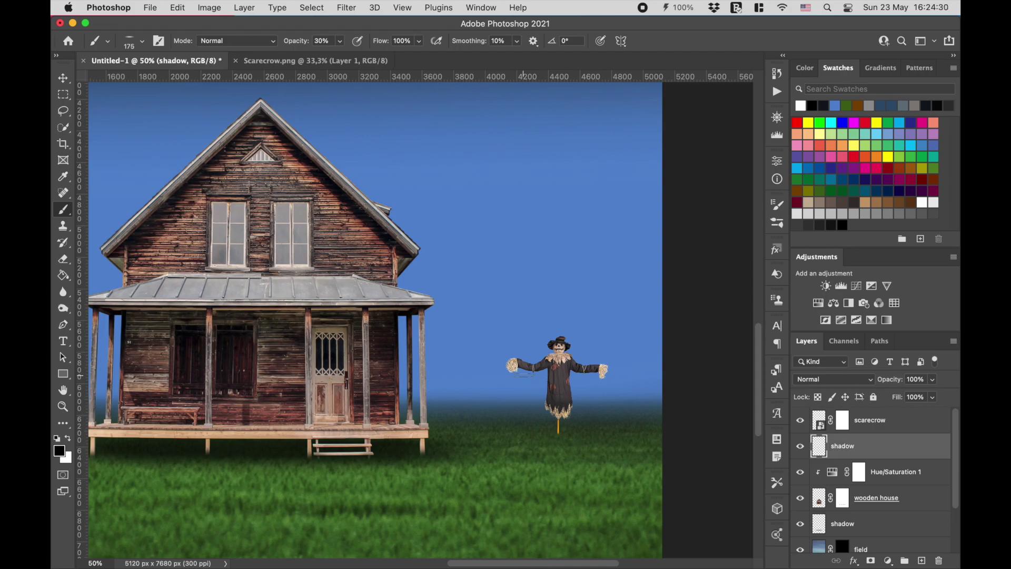
Paint a soft black shadow at the scarecrow's base and set the layer fill to 70%
key(bracketright)
key(bracketright)
key(bracketright)
click(558, 433)
key(bracketright)
key(bracketright)
key(bracketright)
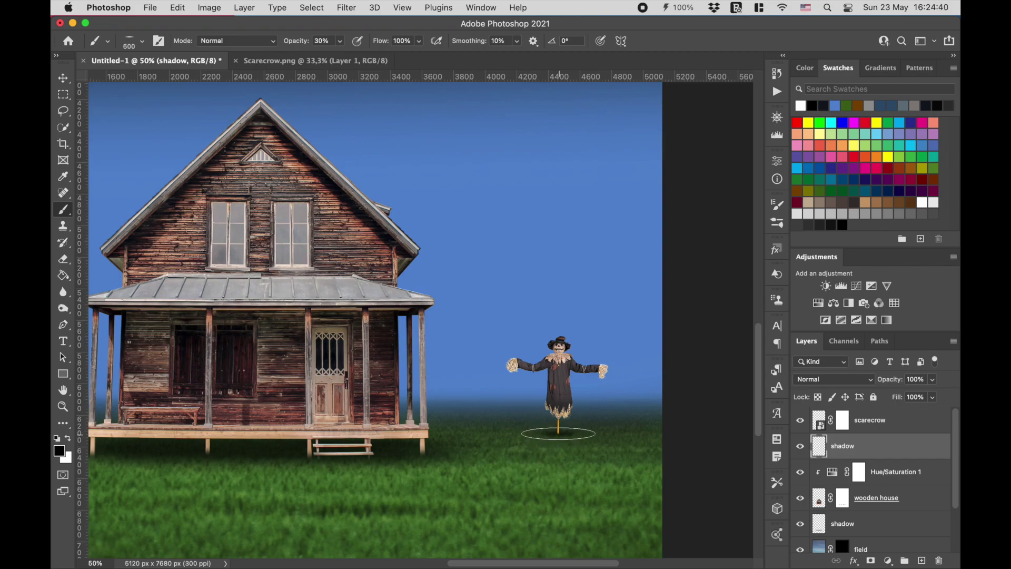
click(558, 433)
key(super+0)
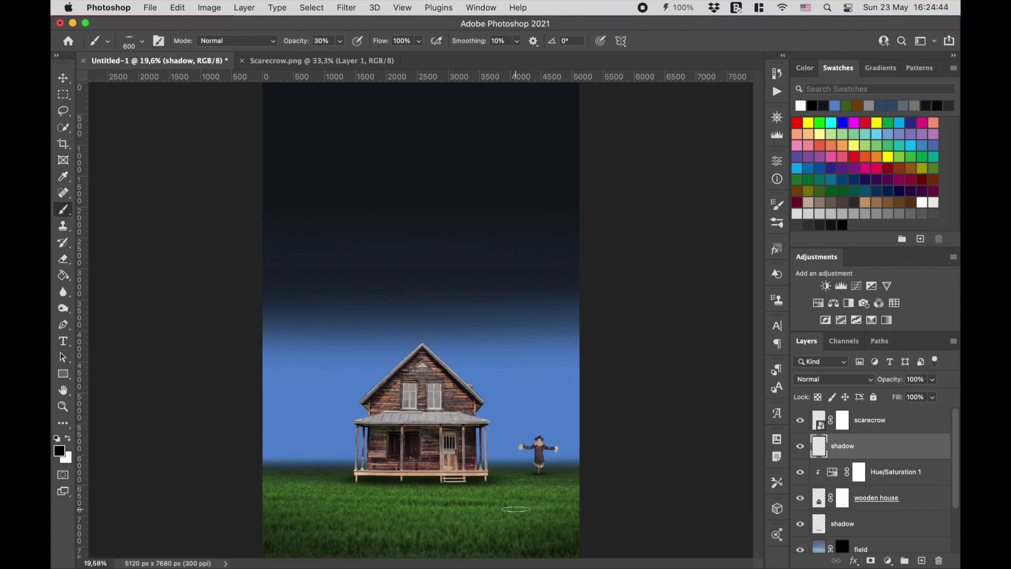
key(v)
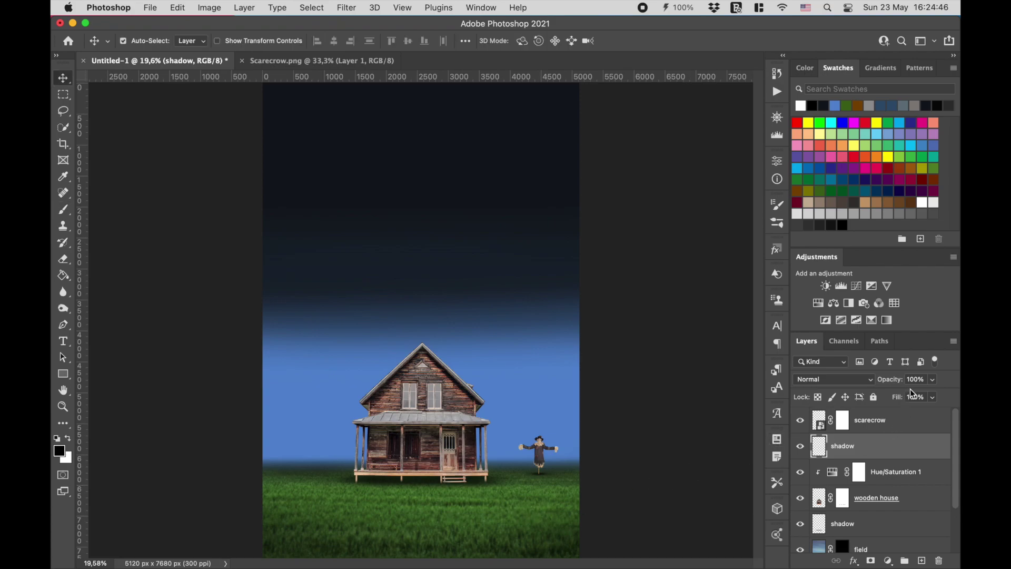
click(912, 398)
text(70)
Close Scarecrow.png and open blood_moon_0000000.png
click(815, 416)
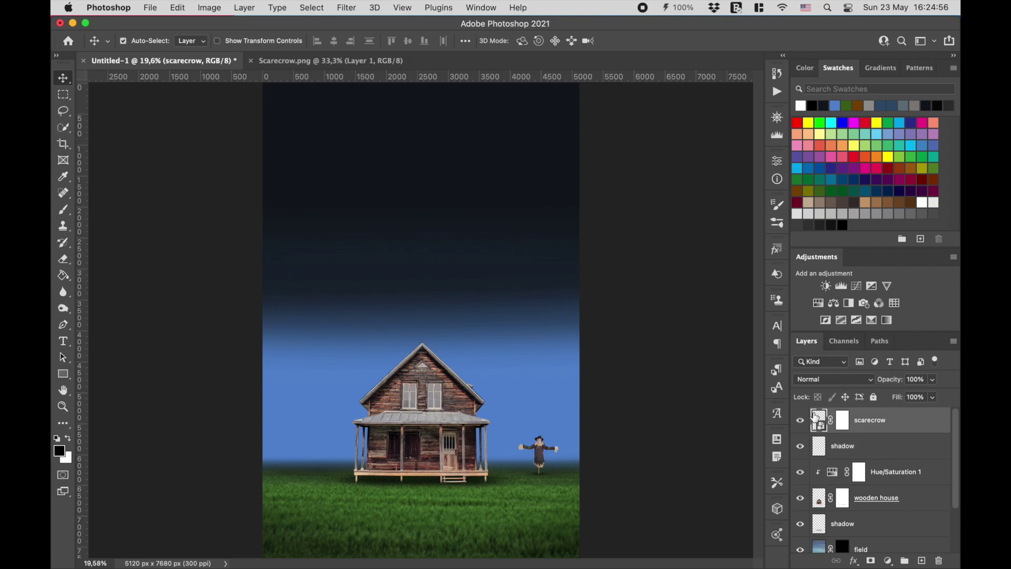
click(250, 63)
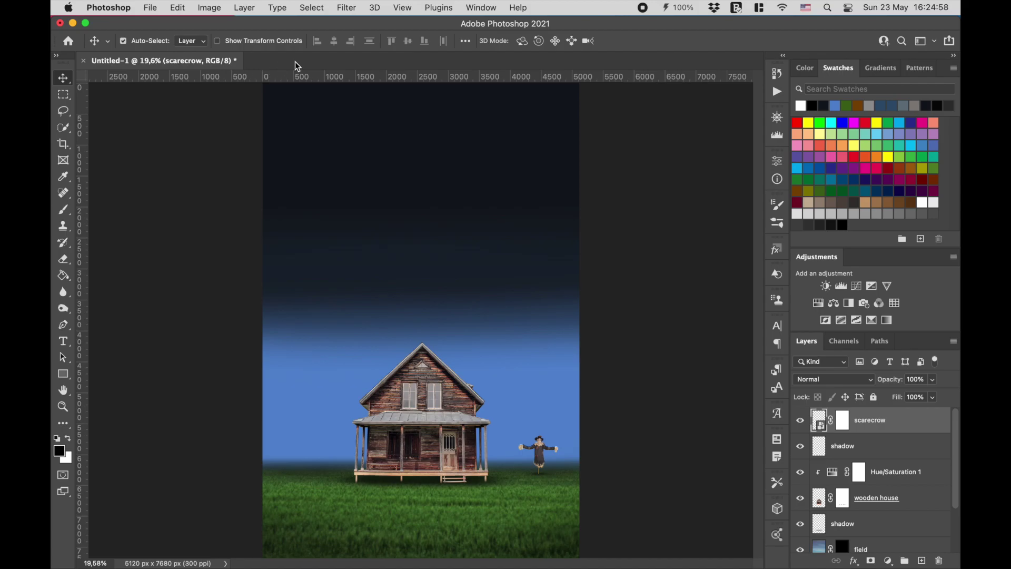
right_click(295, 61)
click(335, 146)
double_click(288, 109)
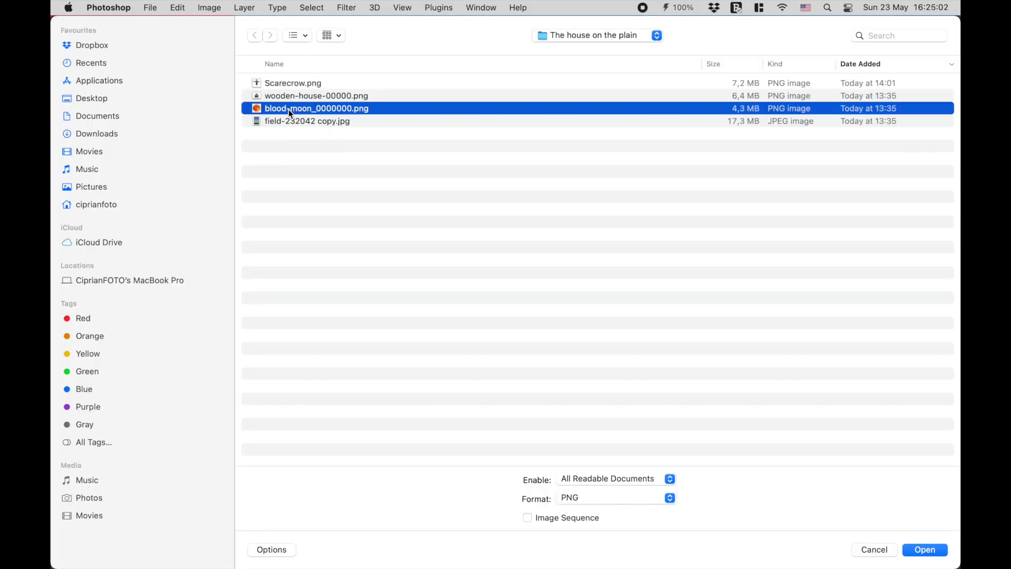
Drag the blood moon into the composite's sky and name its layer 'moon'
drag(434, 296, 396, 211)
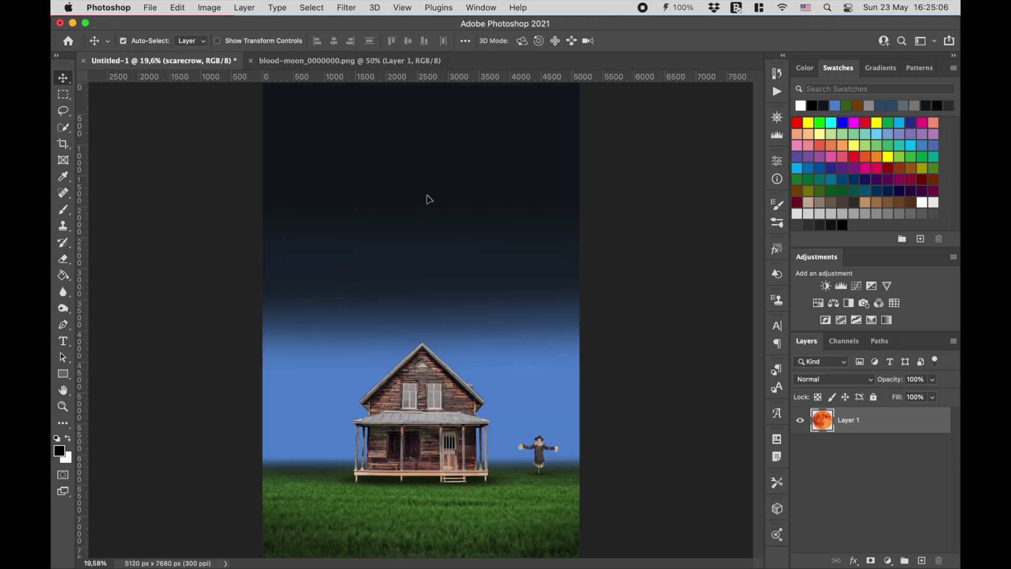
mouse_move(396, 211)
mouse_down()
mouse_move(426, 197)
mouse_move(418, 193)
mouse_up()
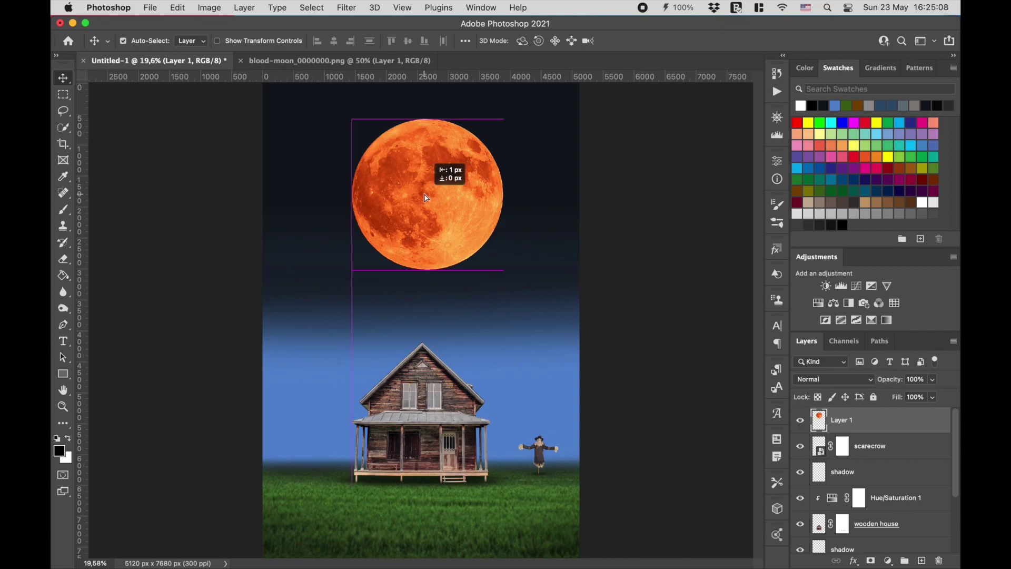
double_click(848, 422)
text(moon)
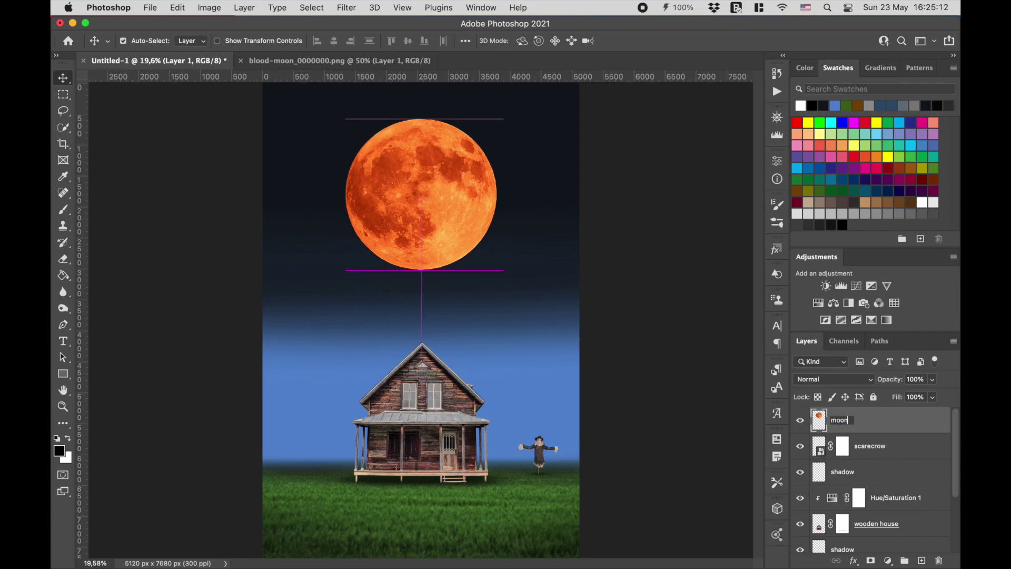
key(Return)
Make the moon a smart object, scale it to about 28% and raise it above the house
right_click(899, 425)
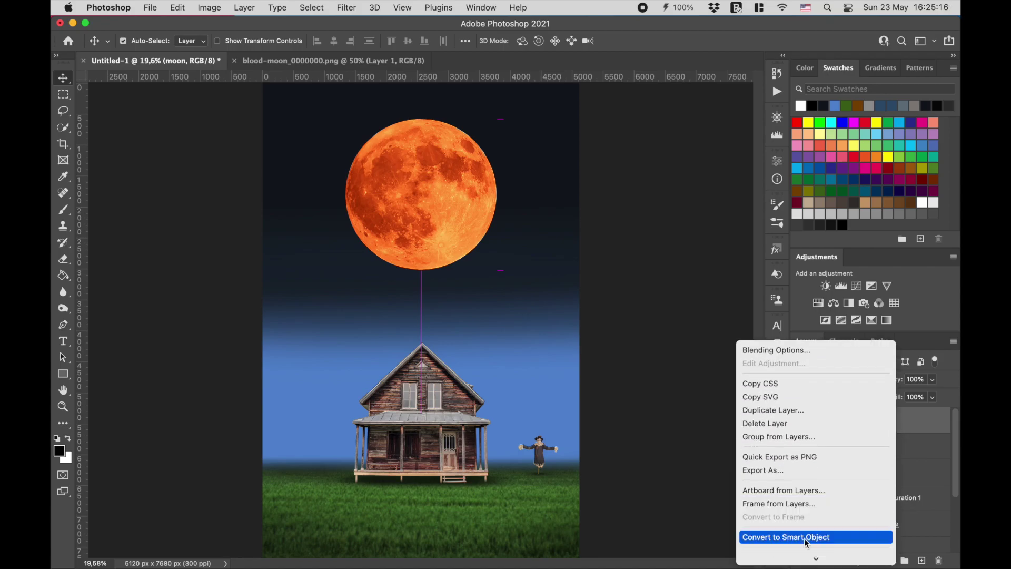
click(804, 537)
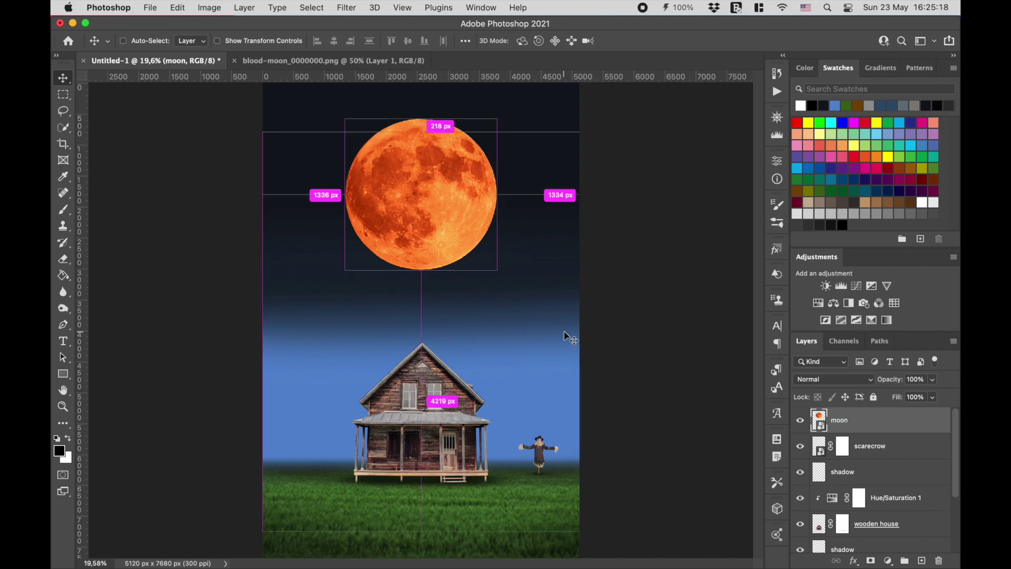
key(ctrl+t)
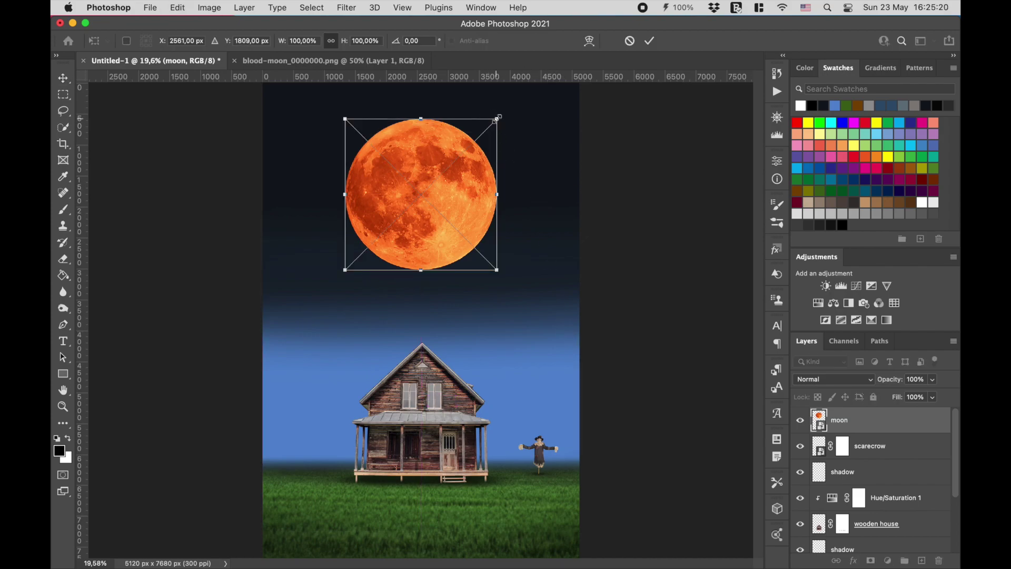
drag(497, 119, 443, 171)
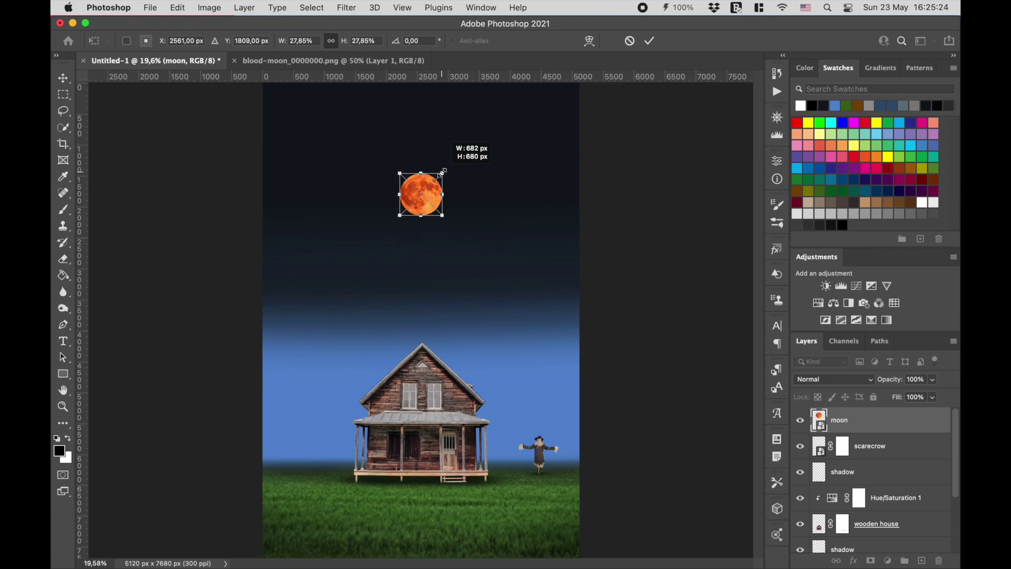
key(Return)
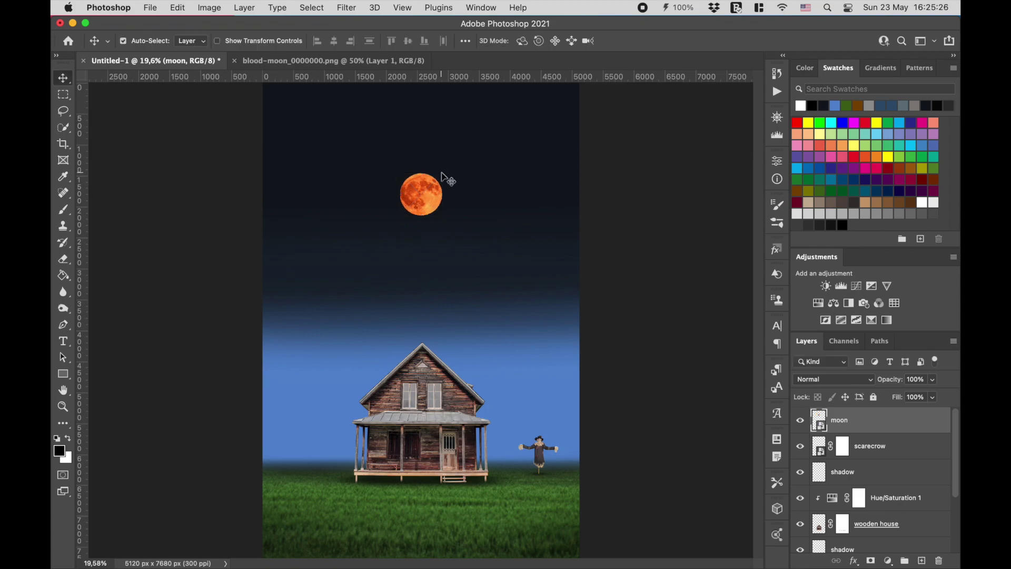
drag(424, 199, 428, 143)
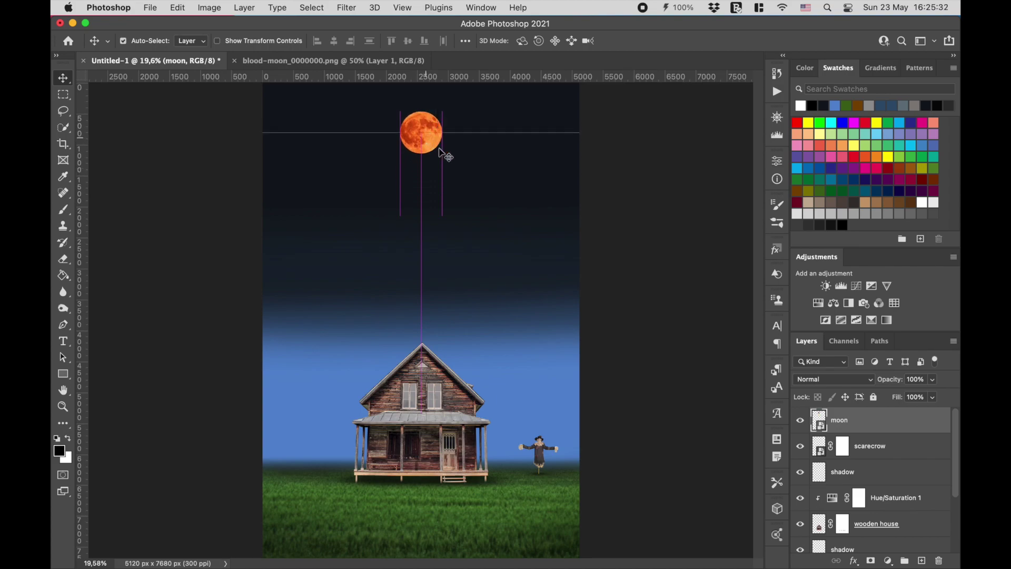
click(476, 190)
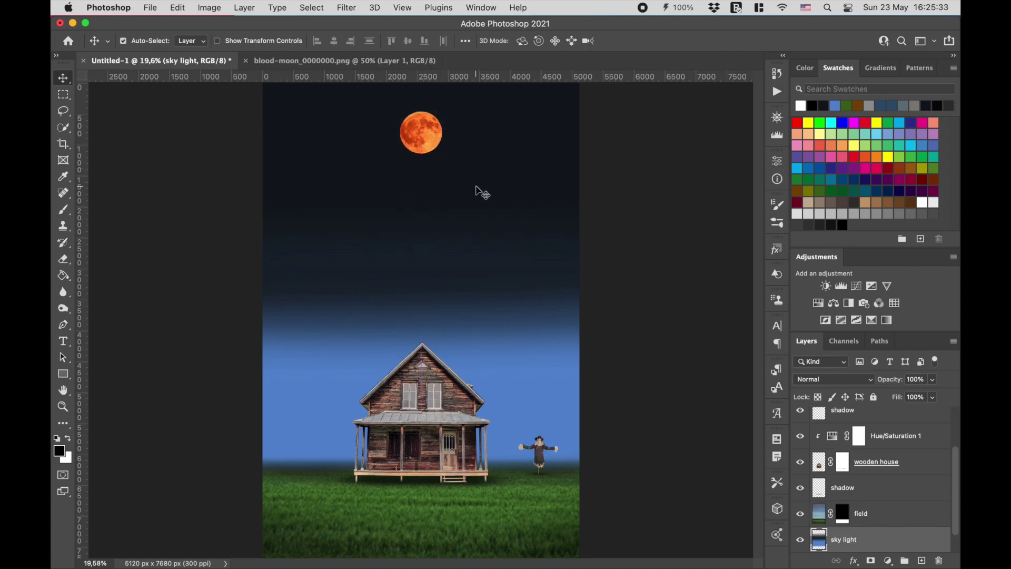
scroll(827, 422, up, 3)
Add a Hue/Saturation adjustment clipped to the moon layer with Saturation -40
click(827, 422)
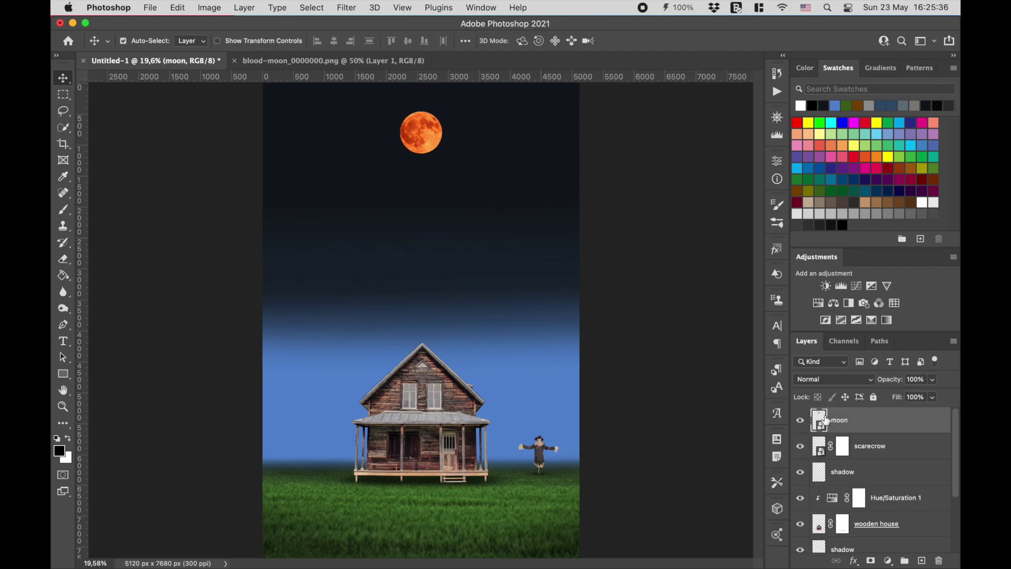
click(818, 302)
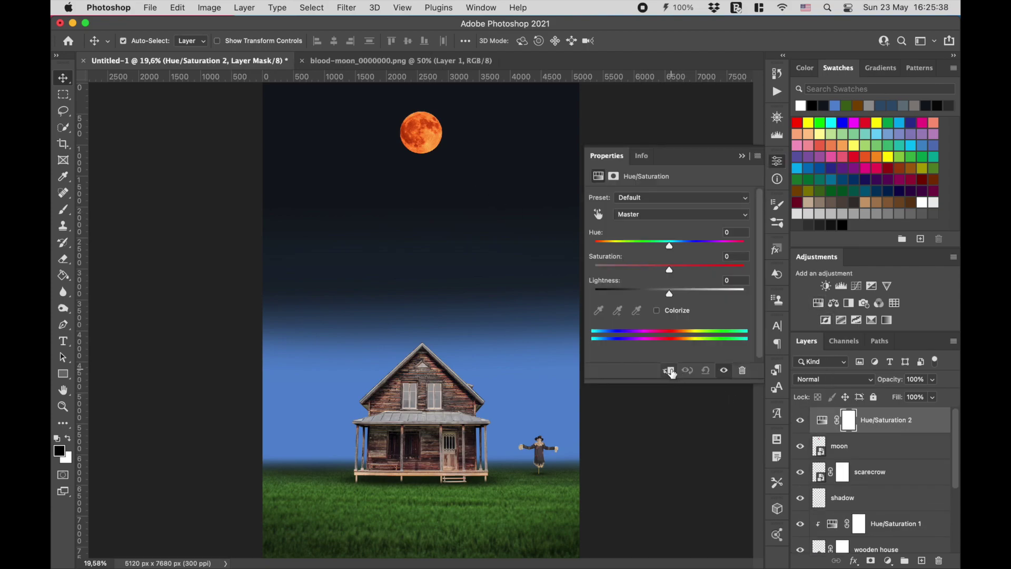
click(668, 370)
click(740, 256)
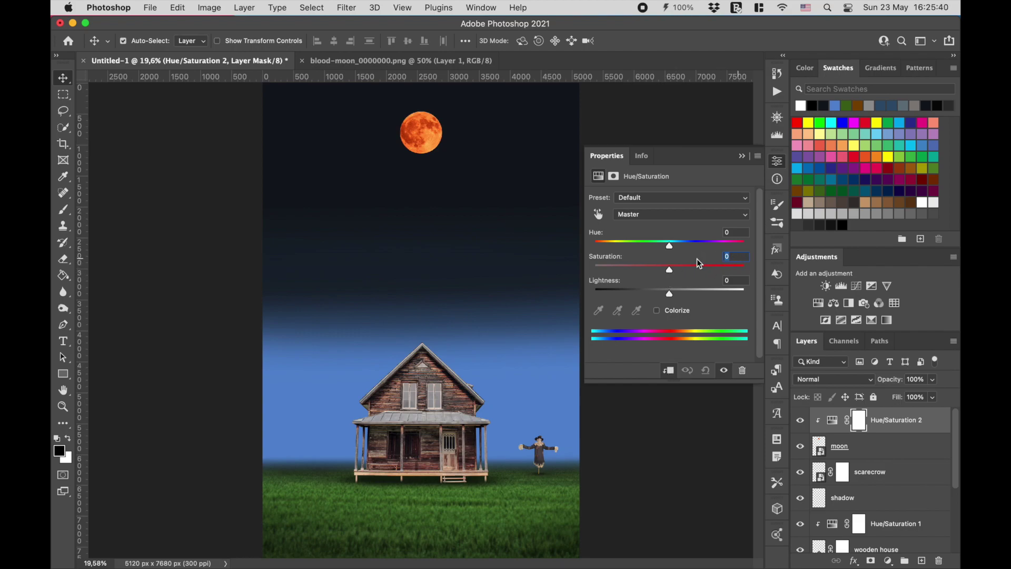
text(-40)
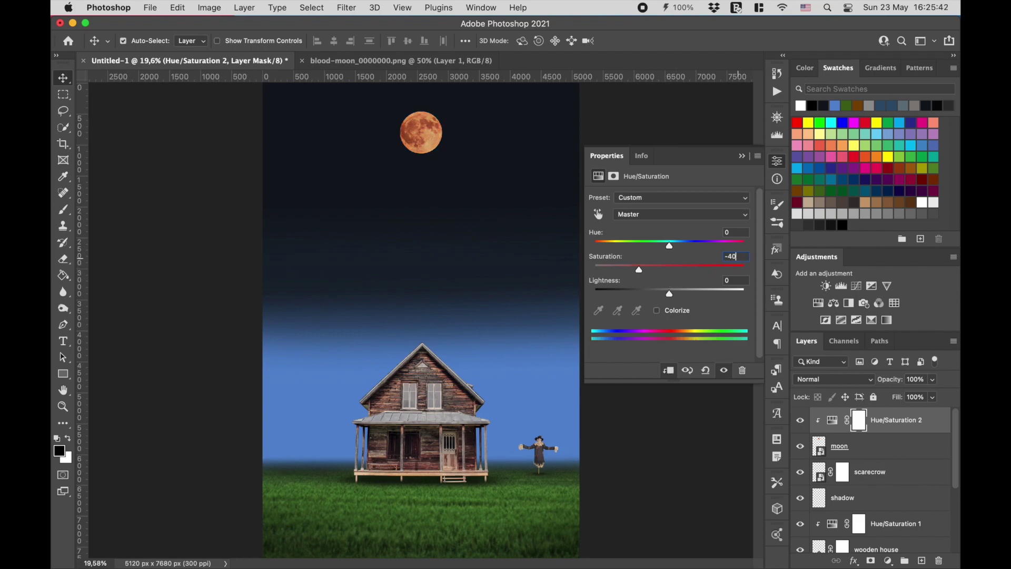
click(742, 155)
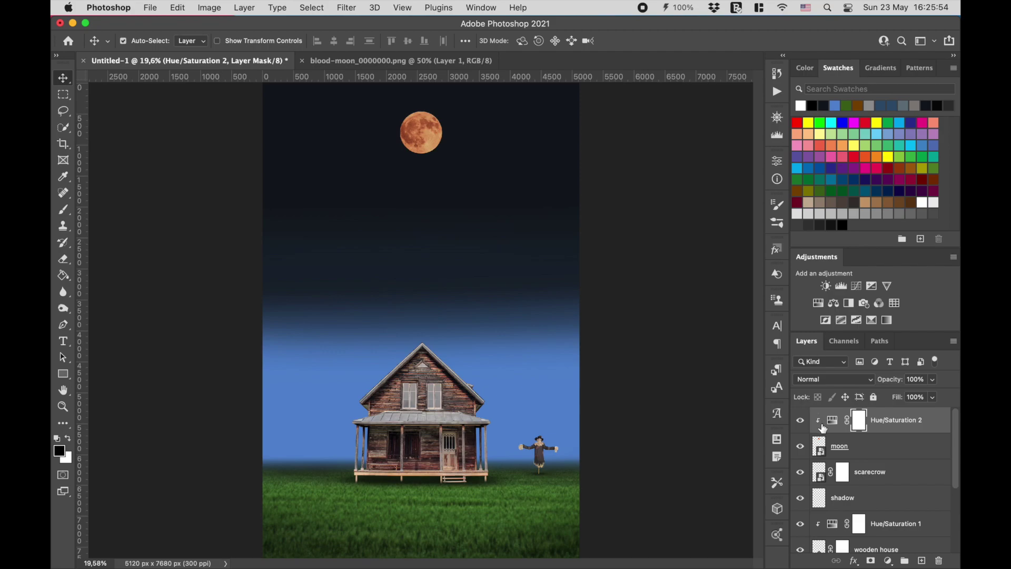
Add an empty layer named 'fog' above the field layer
scroll(845, 466, down, 1)
scroll(845, 467, down, 1)
scroll(845, 467, down, 1)
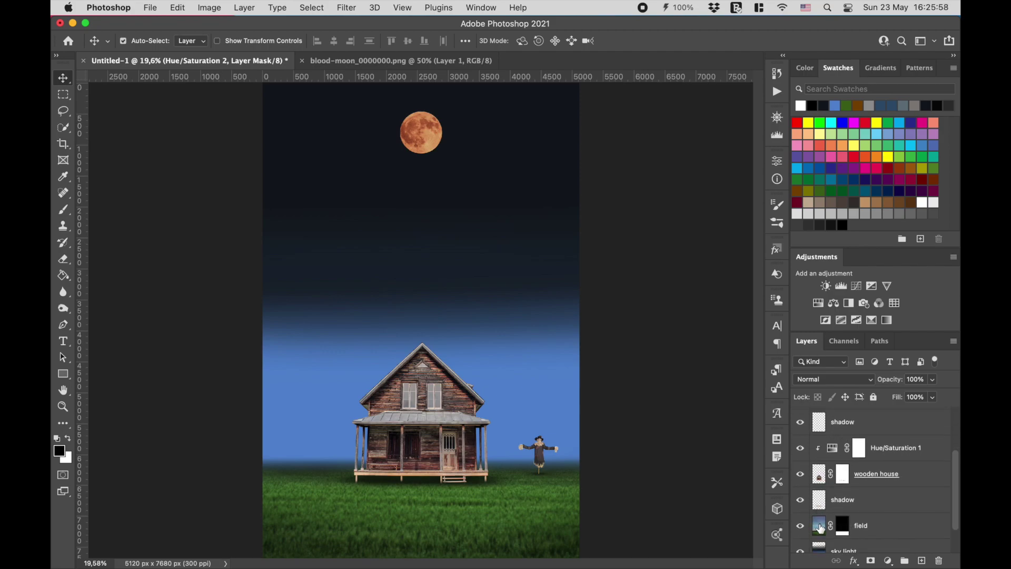
click(819, 528)
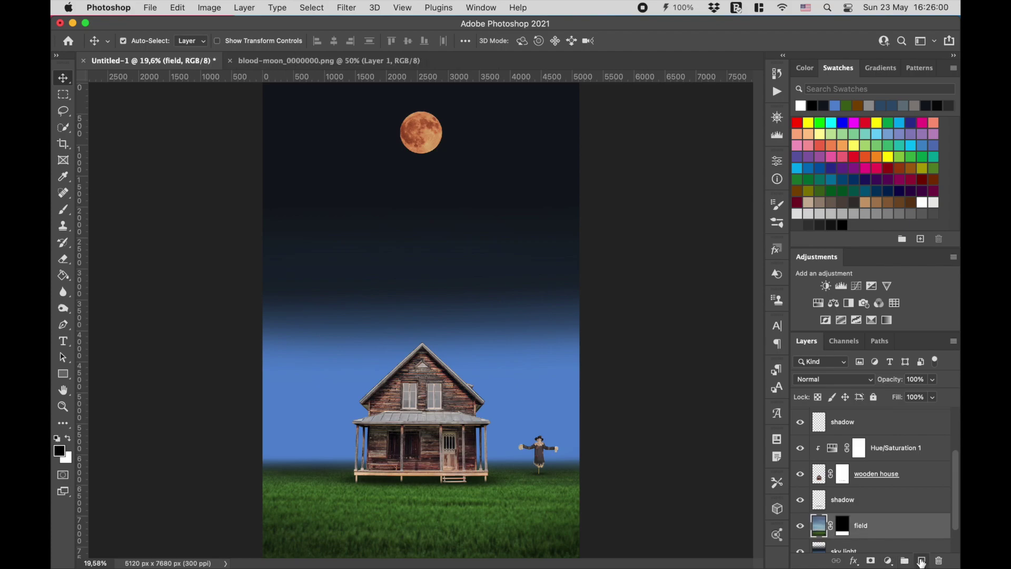
click(921, 560)
double_click(842, 526)
text(fog)
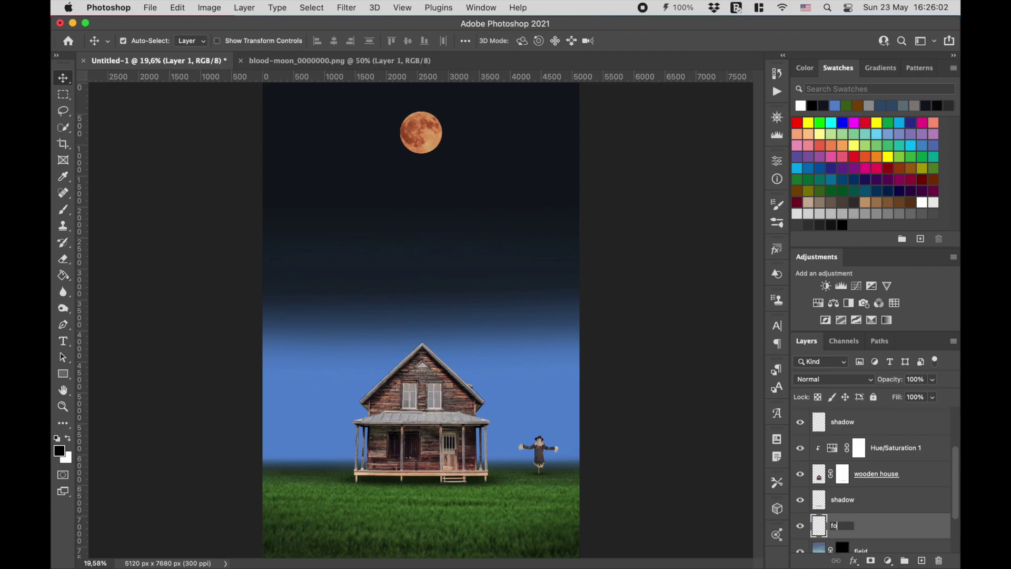
key(Return)
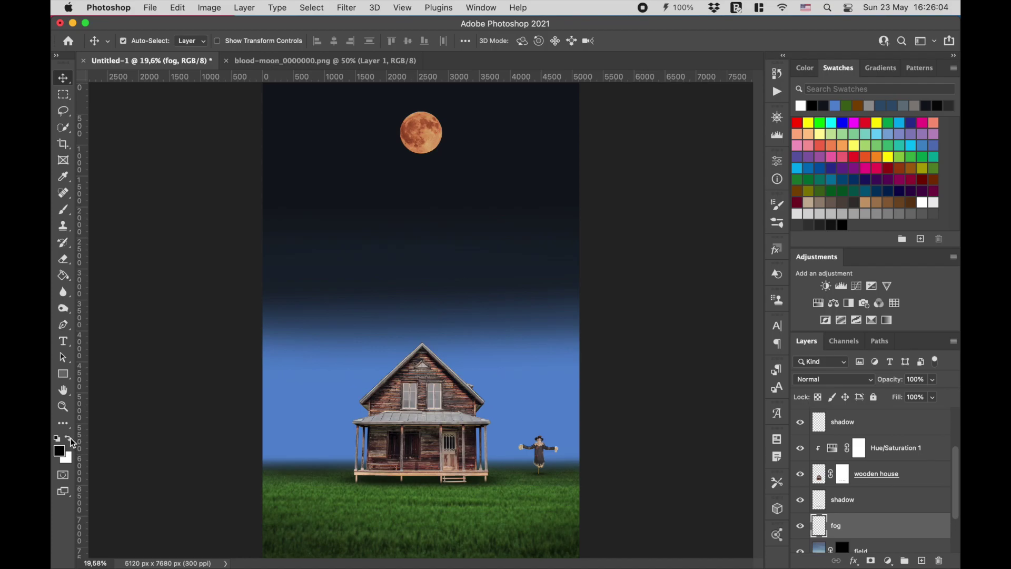
Set white as the paint colour and load the 476 px Atmosphere fog brush
click(69, 438)
click(63, 212)
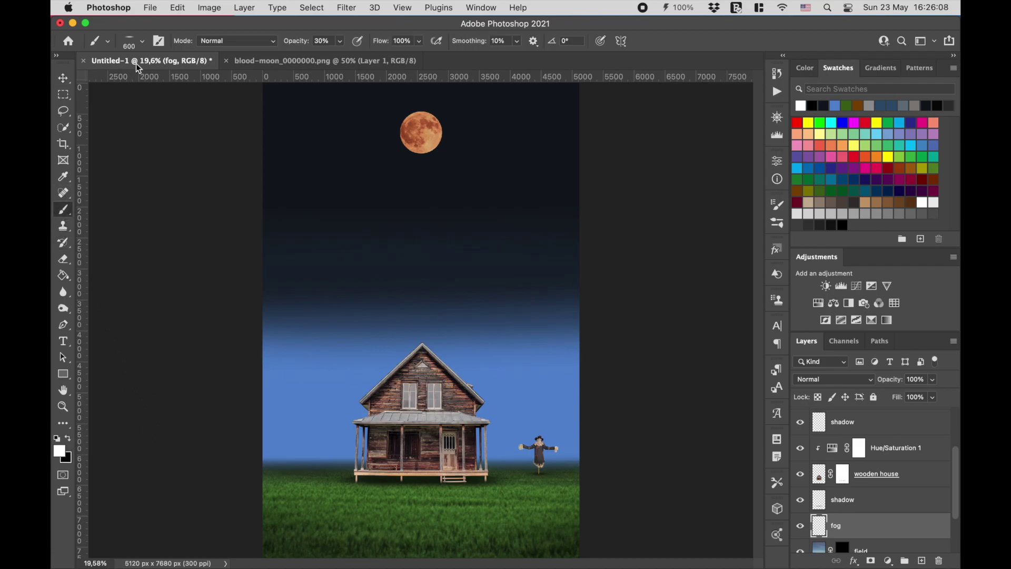
click(134, 41)
click(87, 274)
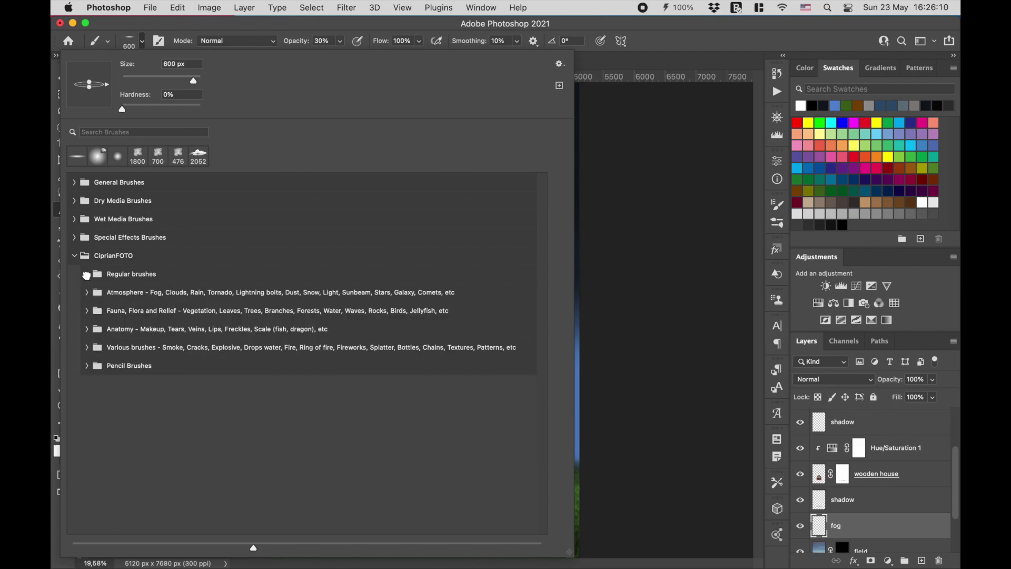
click(87, 293)
click(100, 311)
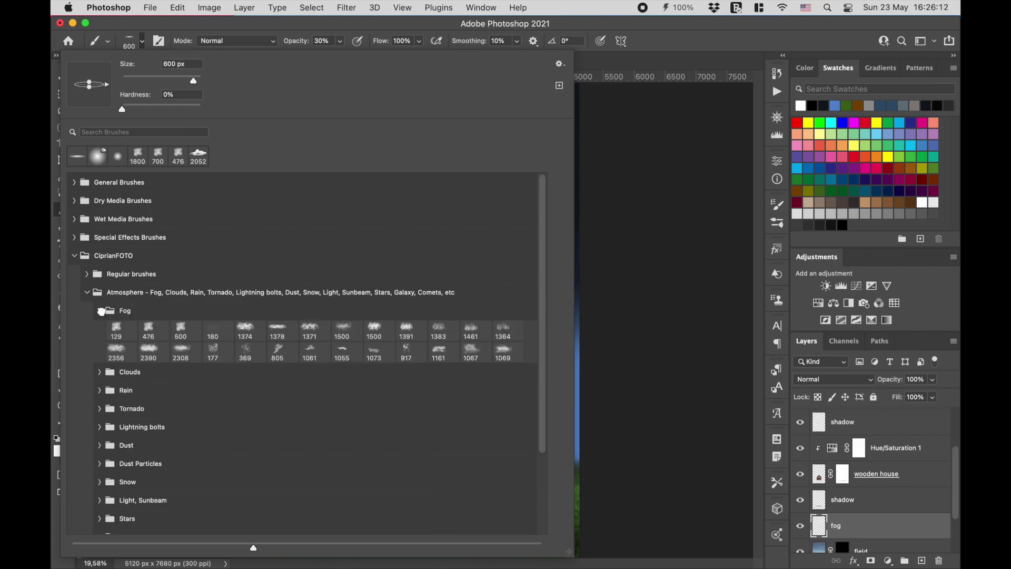
click(148, 329)
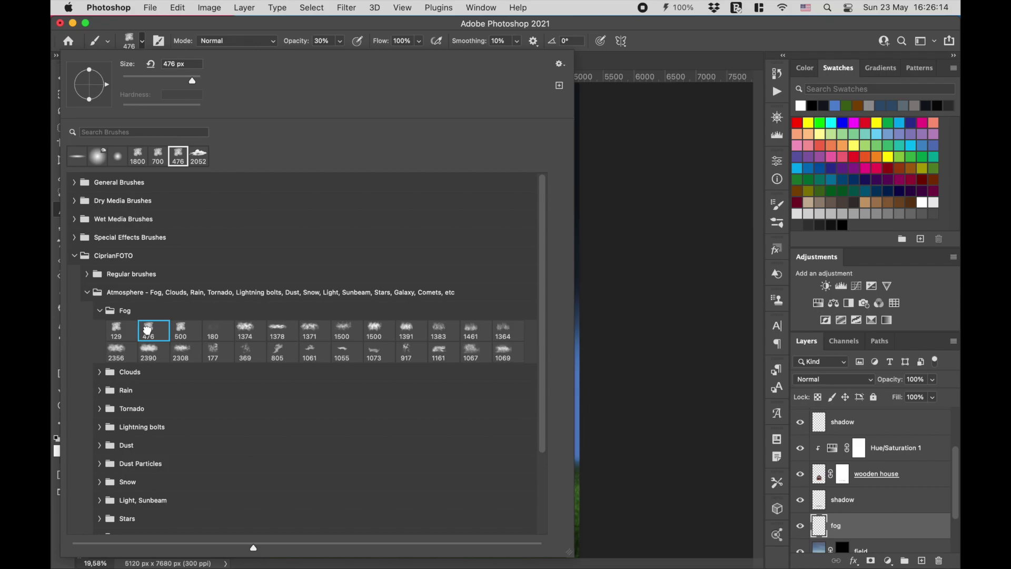
key(Return)
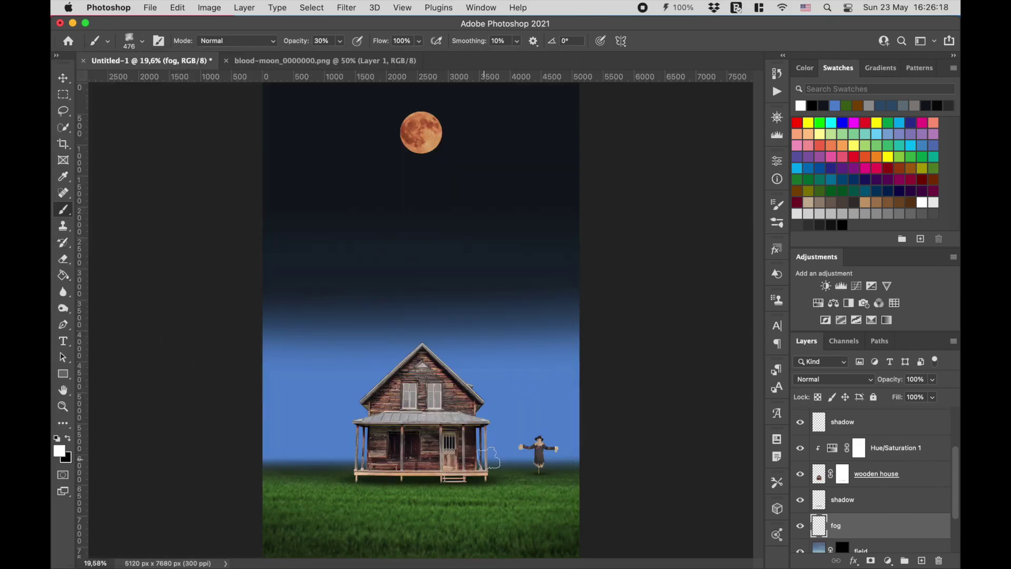
Paint light fog from the porch toward the scarecrow at about 20% opacity
click(496, 460)
key(2)
drag(506, 461, 524, 463)
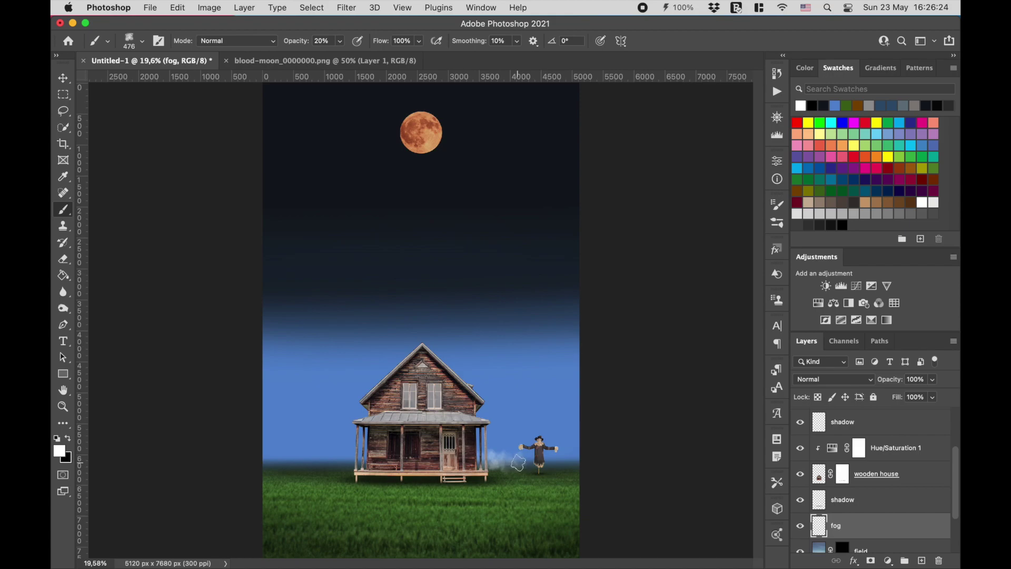
key(1)
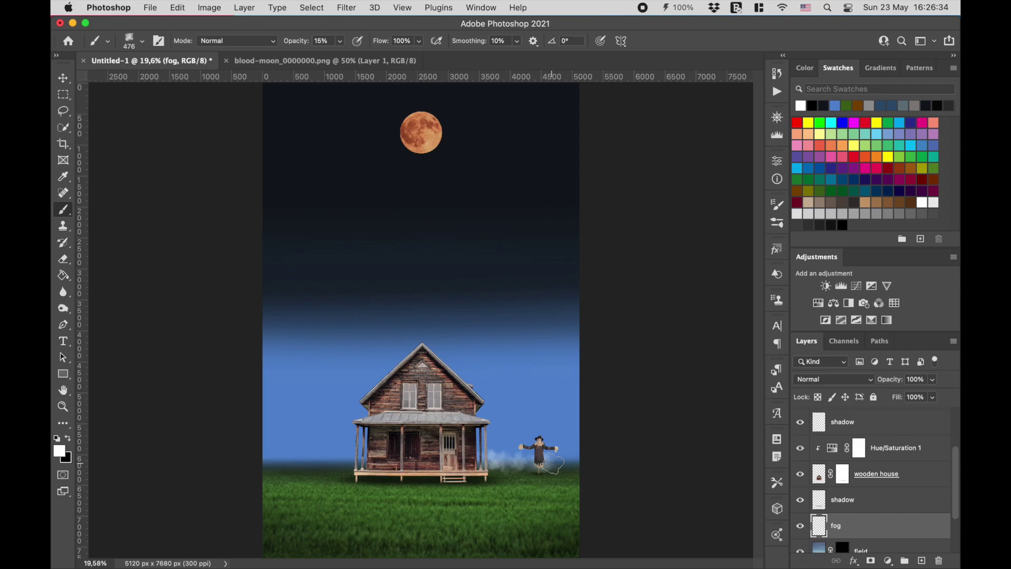
key(2)
key(5)
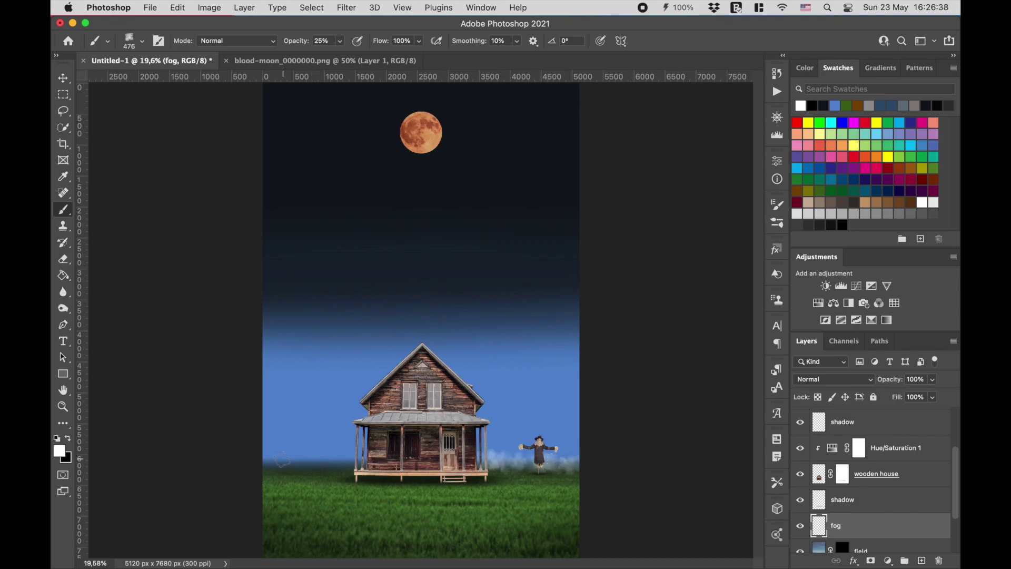
key(3)
Paint fog along the ground from the field's left edge toward the house with a 600 px brush
drag(273, 460, 263, 459)
key(bracketright)
key(bracketright)
key(2)
drag(287, 461, 311, 462)
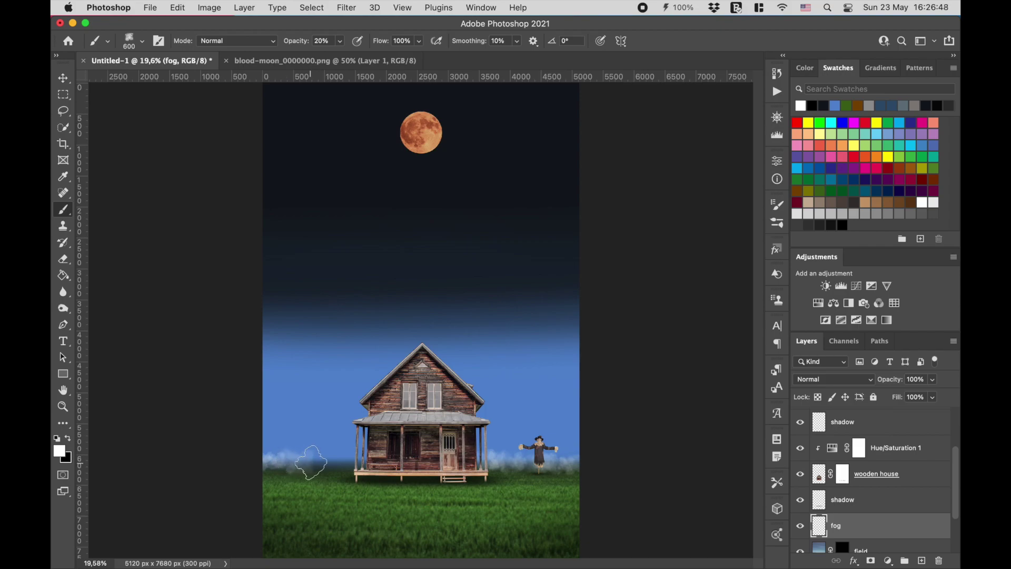
key(1)
key(5)
drag(311, 462, 356, 464)
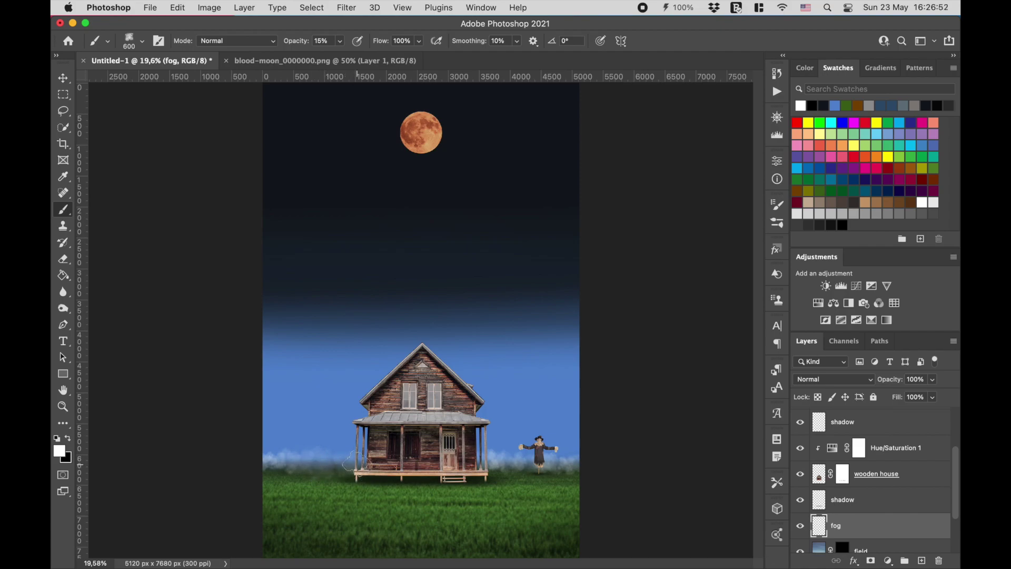
Thicken the fog left of the porch at 30% opacity and set the fog layer fill to 85%
key(2)
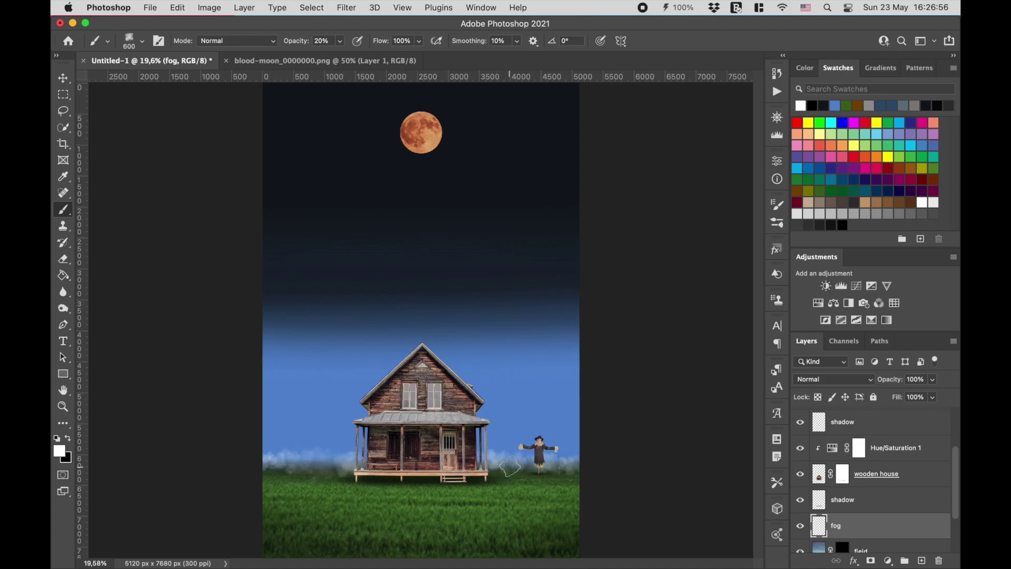
key(1)
key(3)
drag(326, 454, 278, 458)
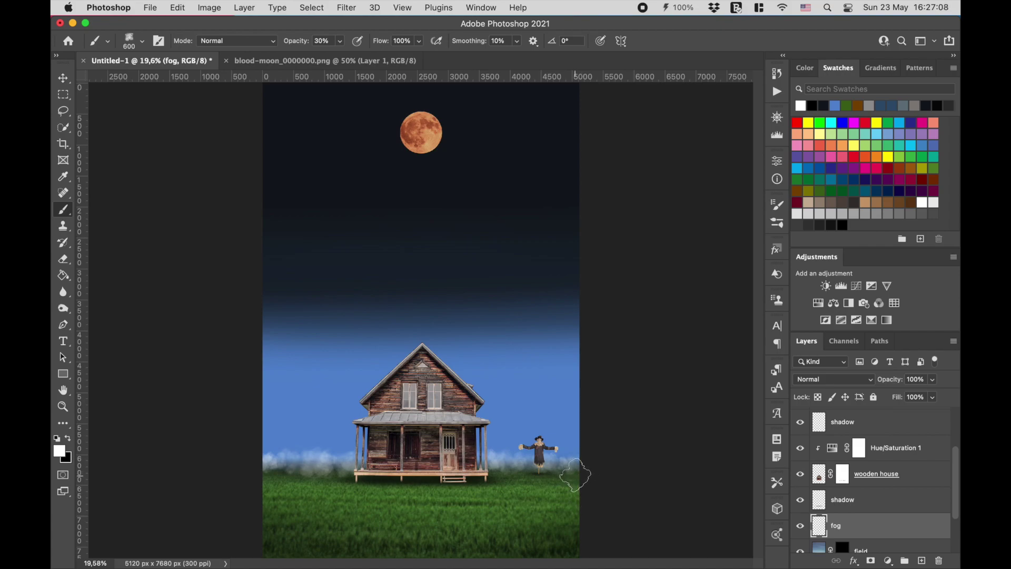
key(v)
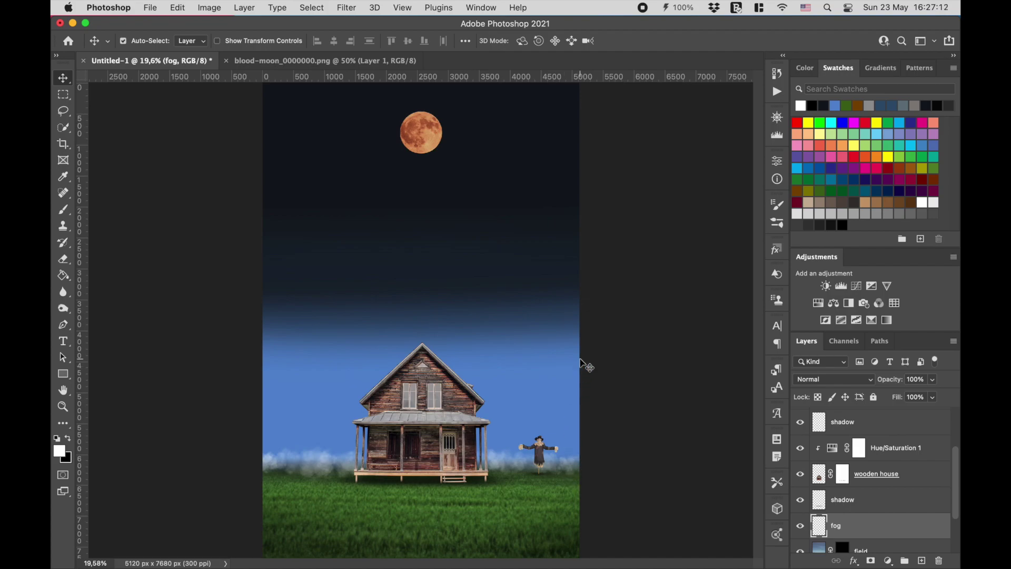
click(915, 397)
text(85)
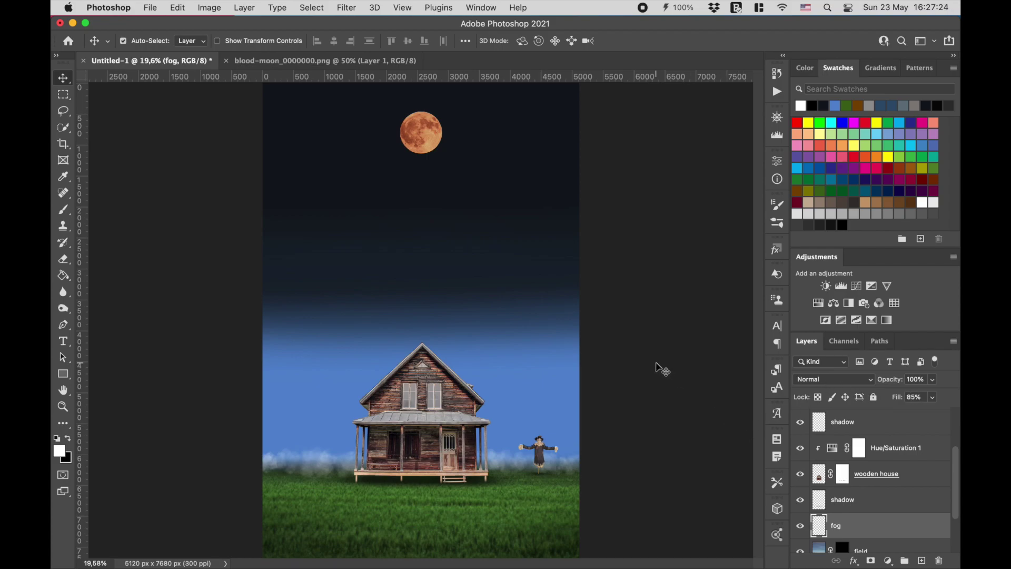
Add a new empty layer named 'clouds' above Hue/Saturation 2
scroll(848, 429, up, 3)
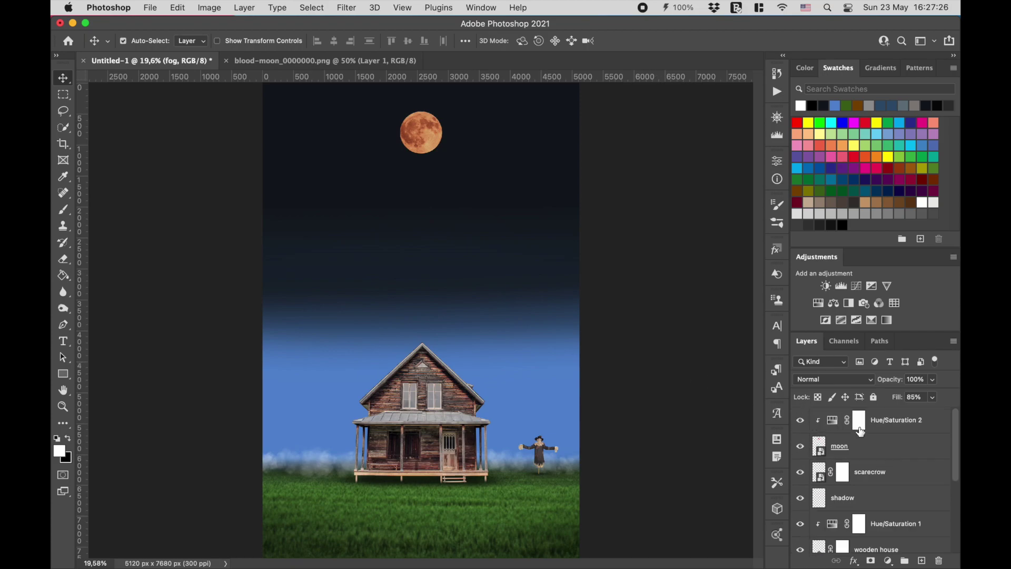
click(841, 420)
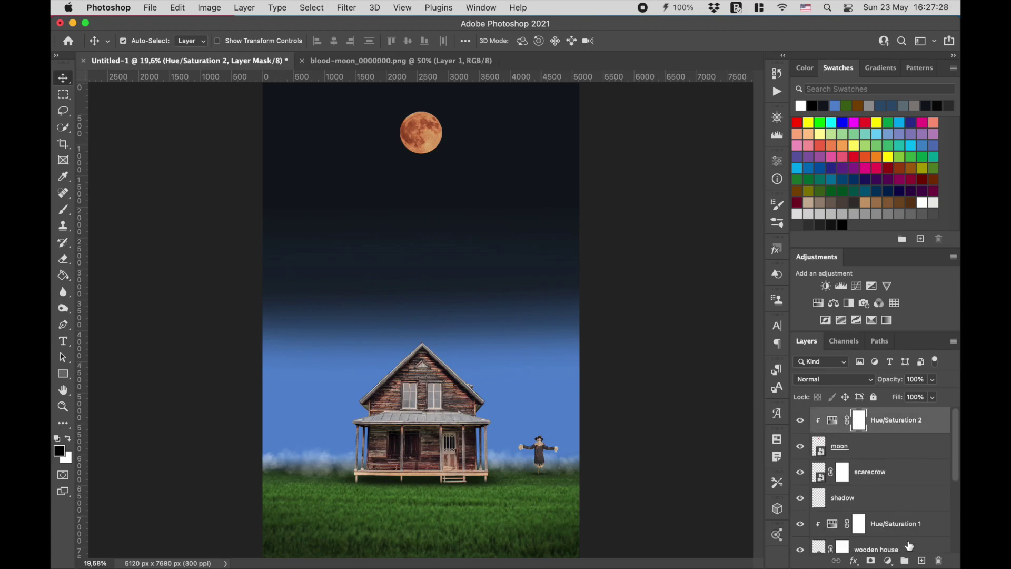
click(920, 560)
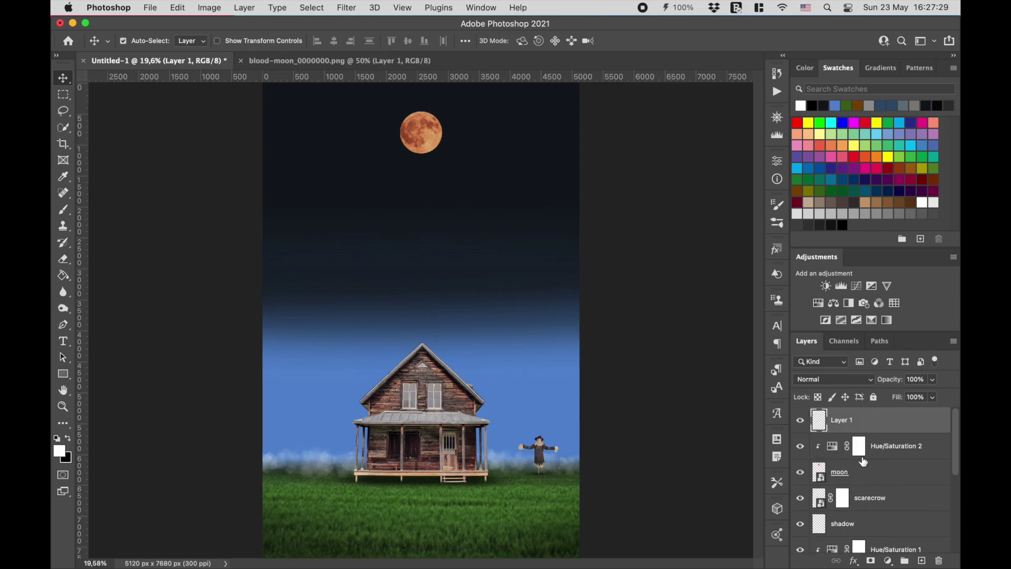
double_click(843, 422)
text(clo)
text(uds)
key(Return)
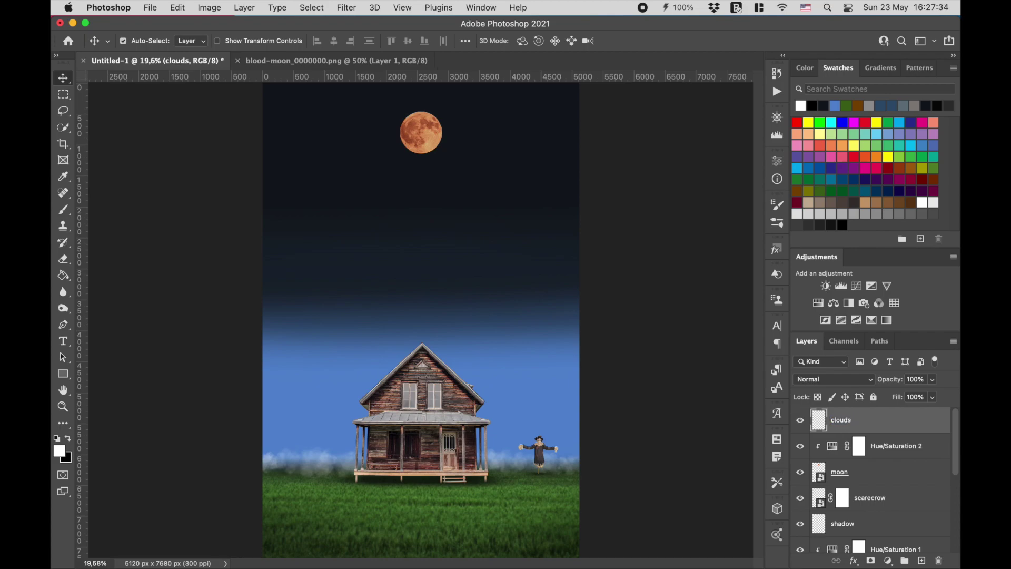
Load the 1496 cloud brush preset from the Clouds brush folder
click(65, 212)
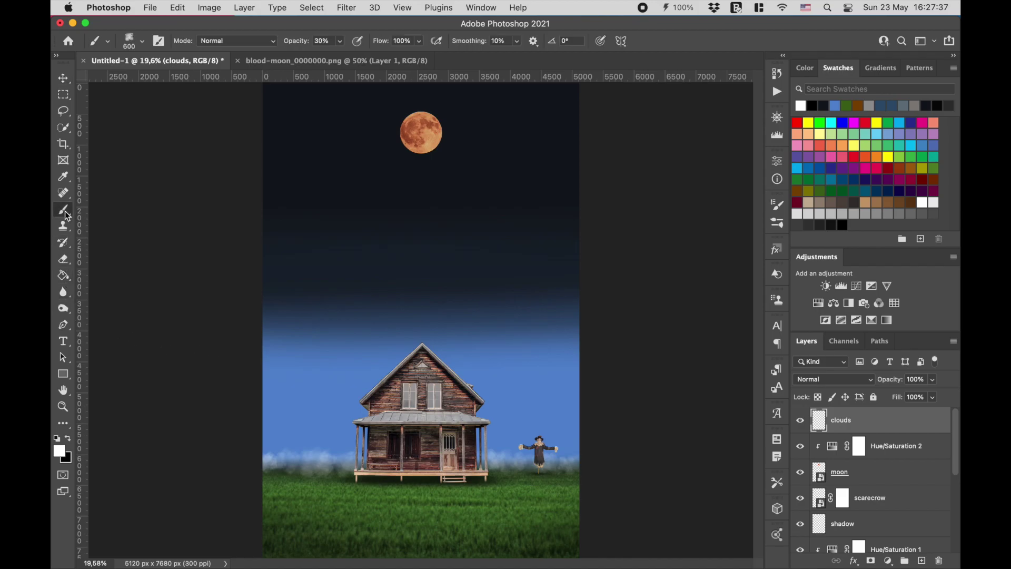
click(128, 46)
click(99, 311)
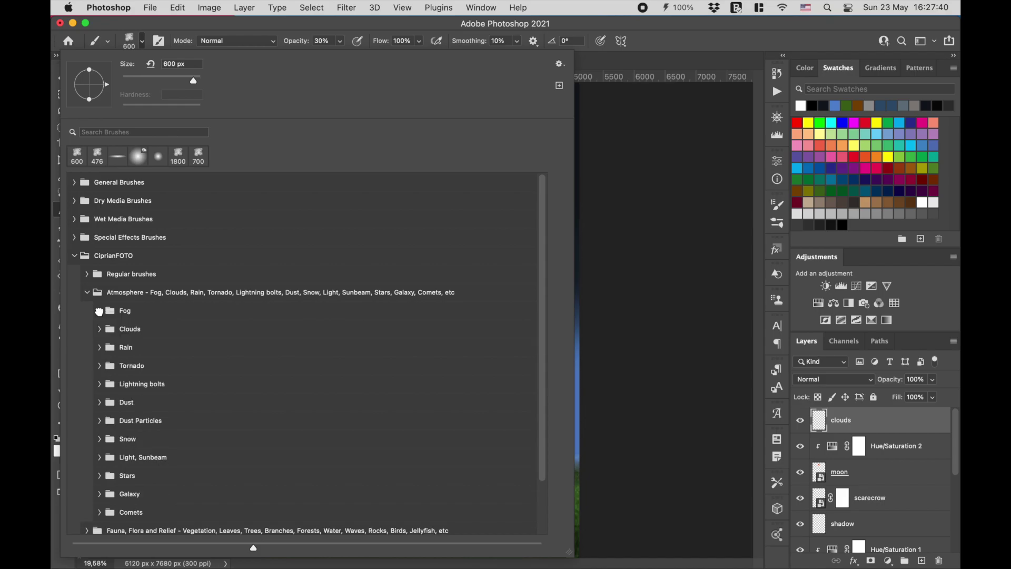
click(98, 328)
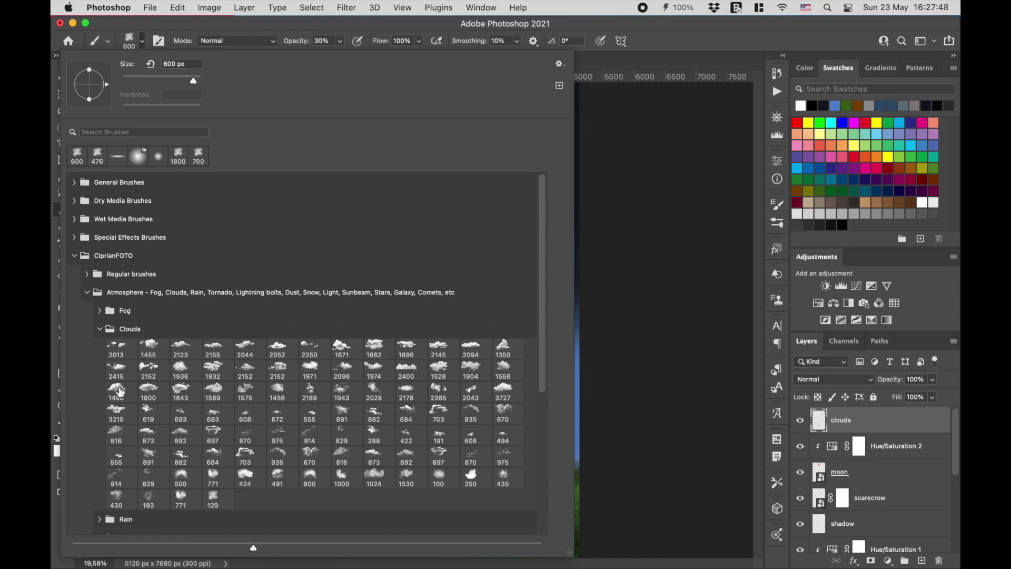
click(121, 392)
Stamp a large white cloud in the upper-left sky with a 2100 px brush at 80% opacity
key(Return)
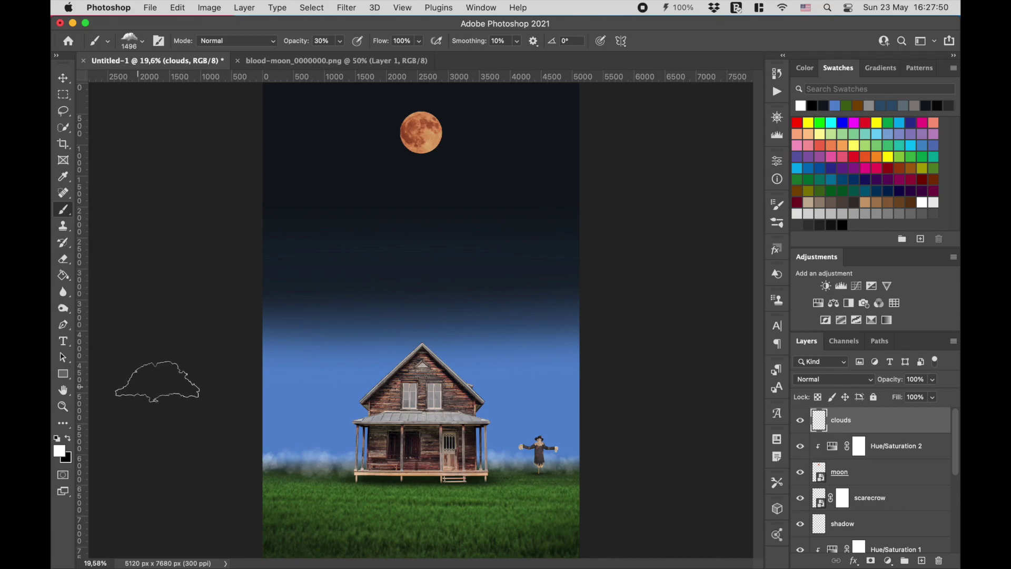
key(bracketright)
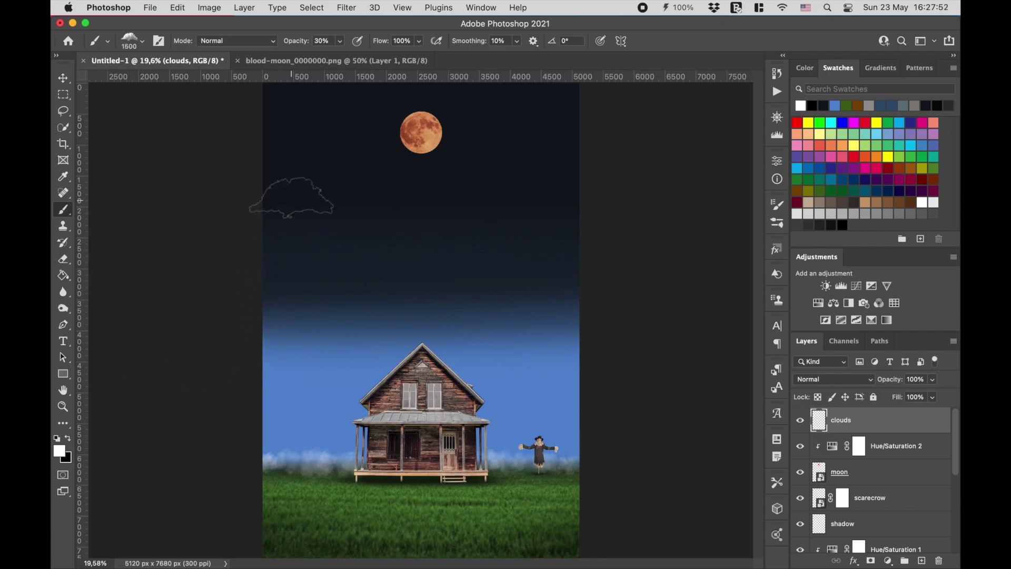
key(bracketright)
key(bracketright)
key(bracketright)
key(bracketright)
key(bracketright)
key(bracketright)
drag(296, 45, 307, 42)
key(8)
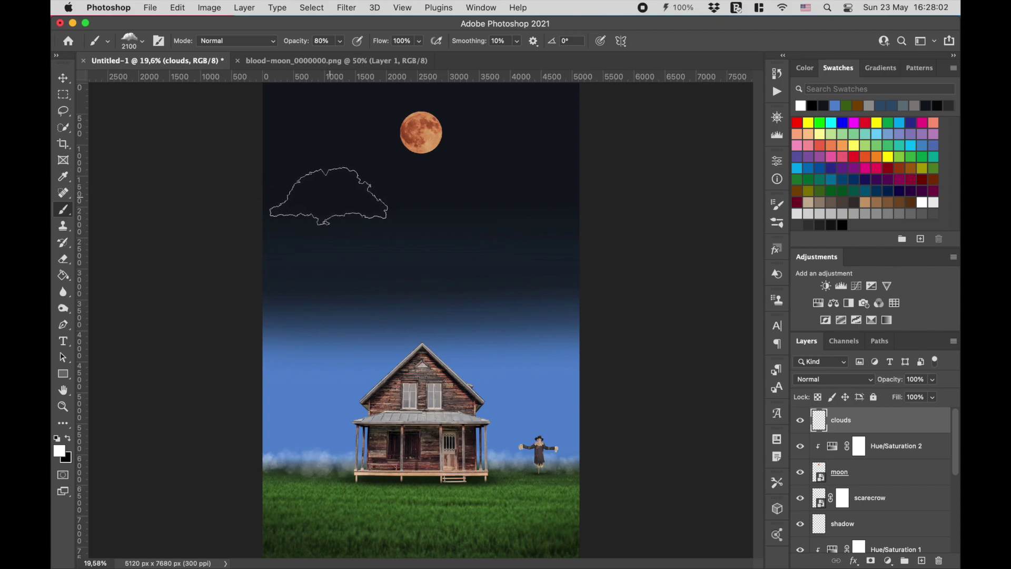
click(328, 208)
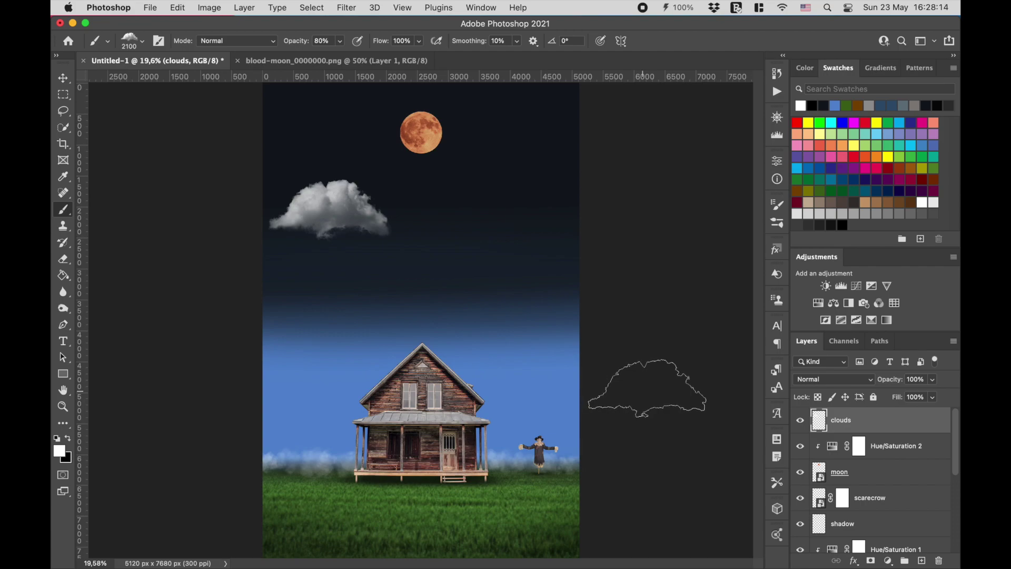
Stamp smaller clouds right of centre using cloud brush 2250, slightly smaller, at 70% opacity
click(133, 41)
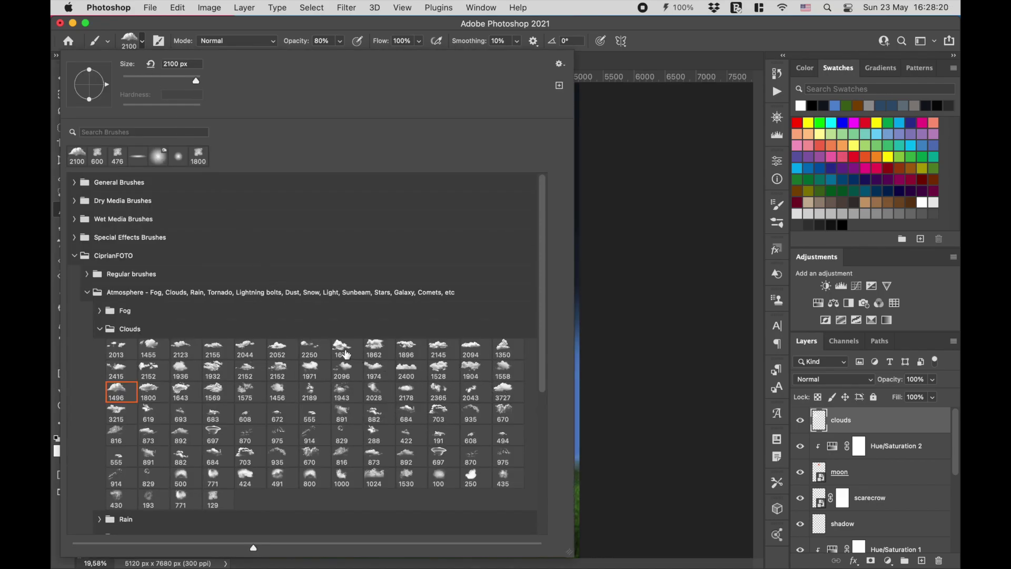
double_click(309, 347)
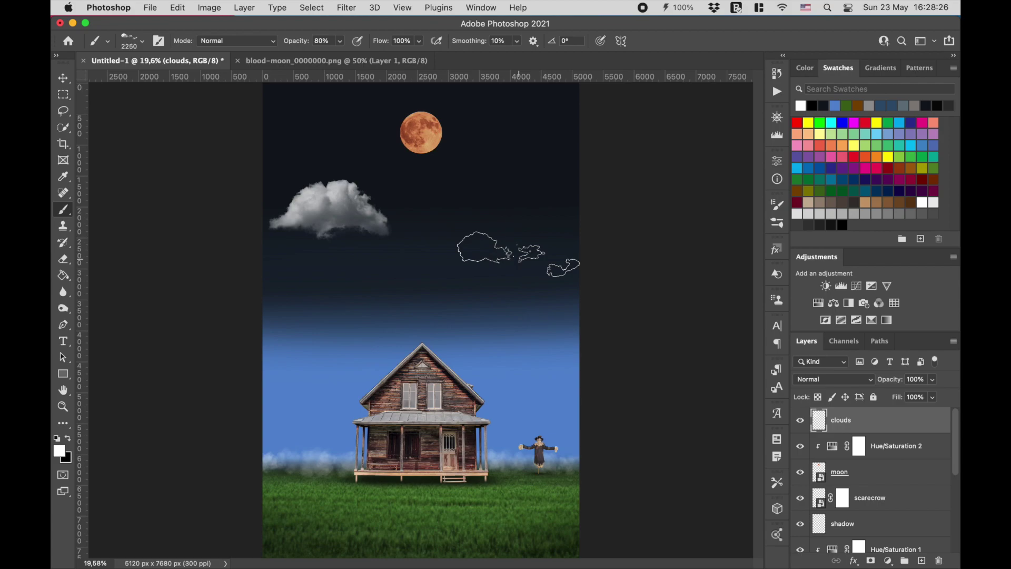
key(bracketleft)
key(bracketleft)
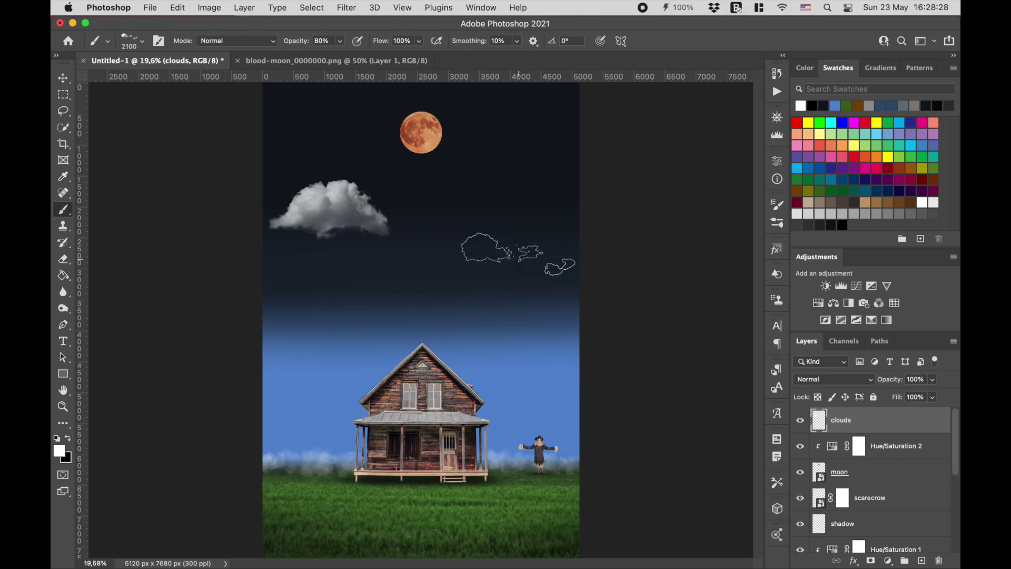
key(7)
click(519, 254)
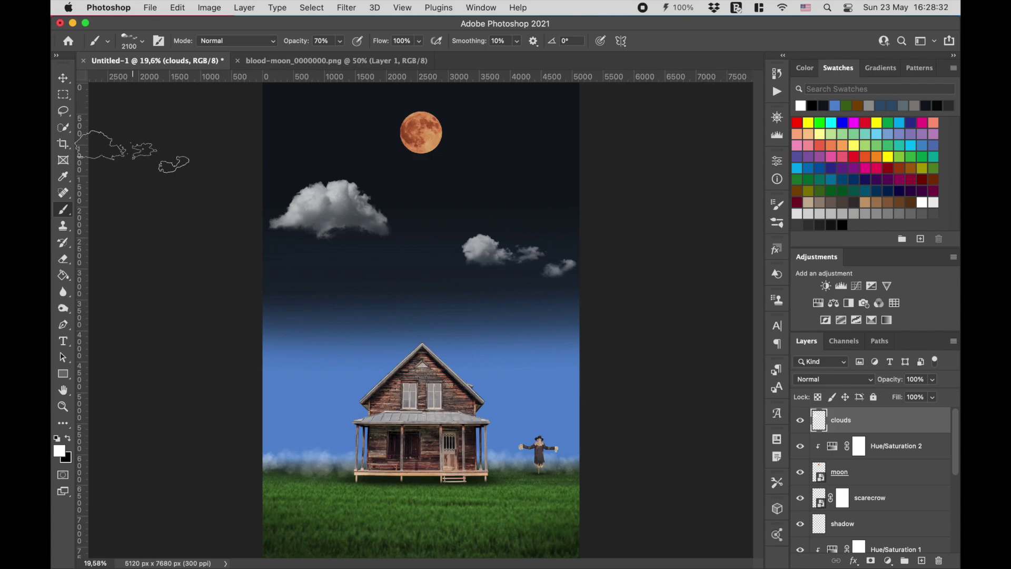
key(v)
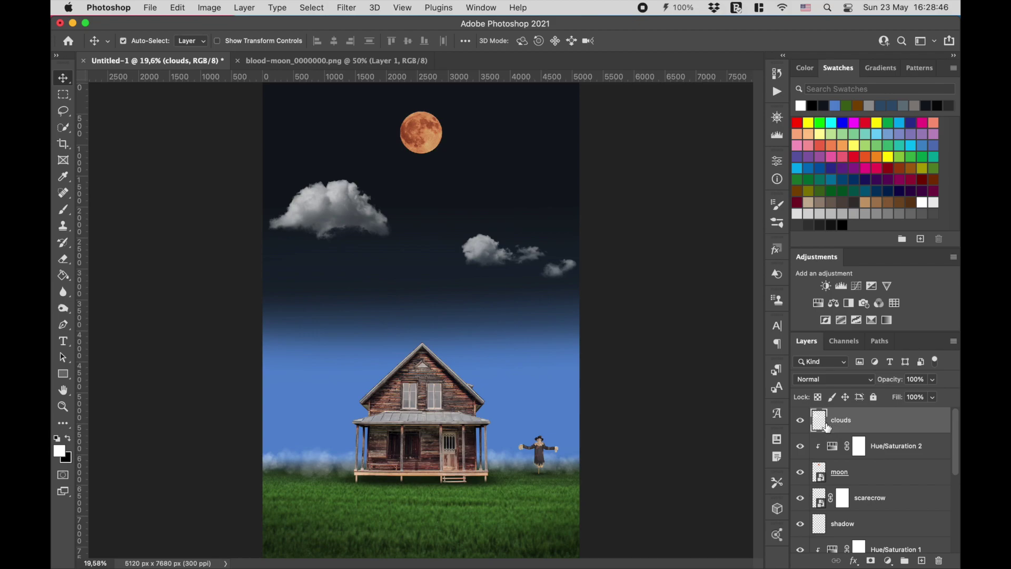
Add a Photo Filter clipped to the clouds layer with a custom blue colour
click(864, 303)
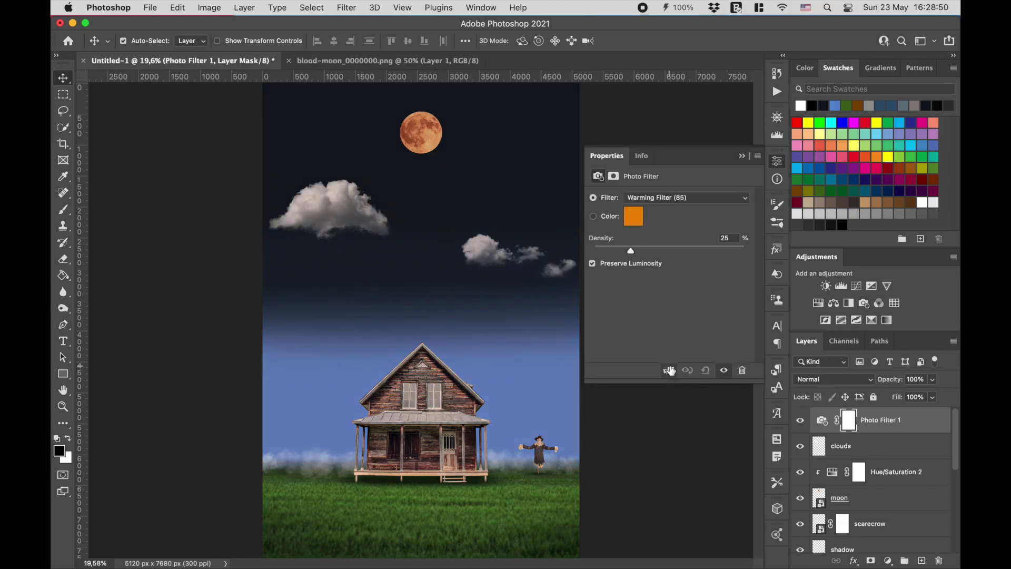
click(606, 217)
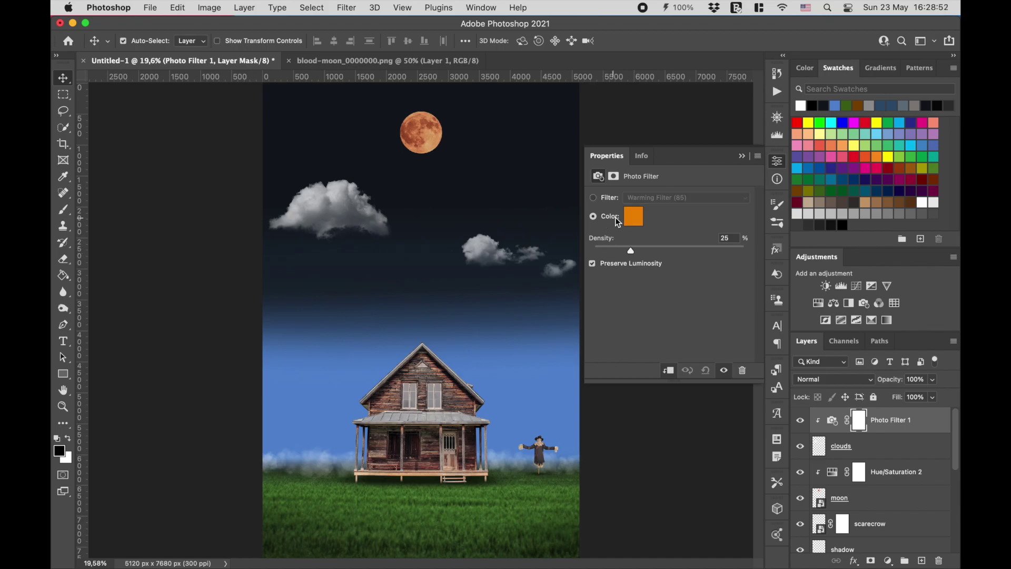
click(632, 217)
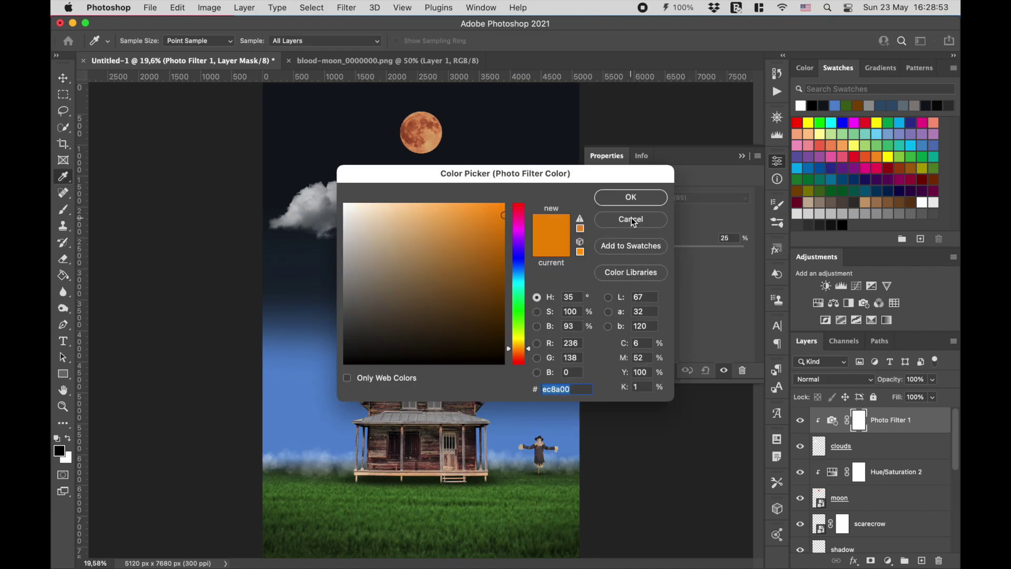
click(520, 261)
drag(529, 264, 529, 266)
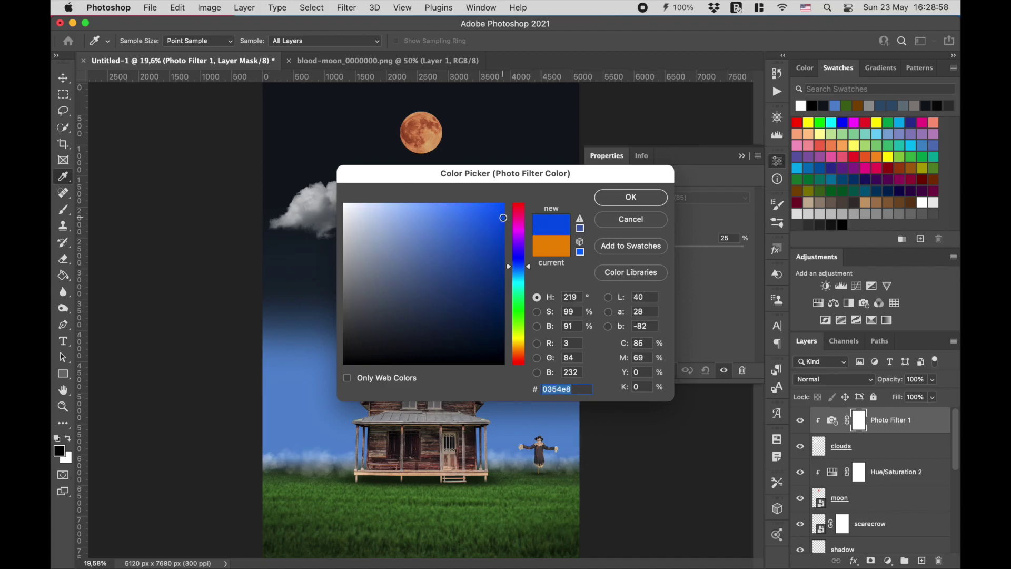
click(628, 198)
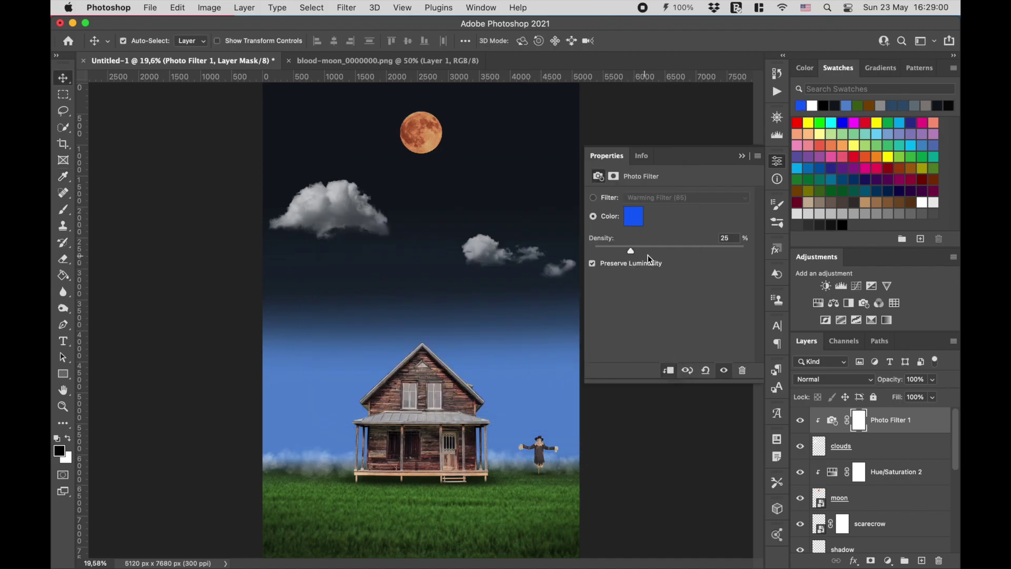
Turn off Preserve Luminosity and set the Photo Filter density to about 55%
drag(631, 249, 742, 248)
click(632, 263)
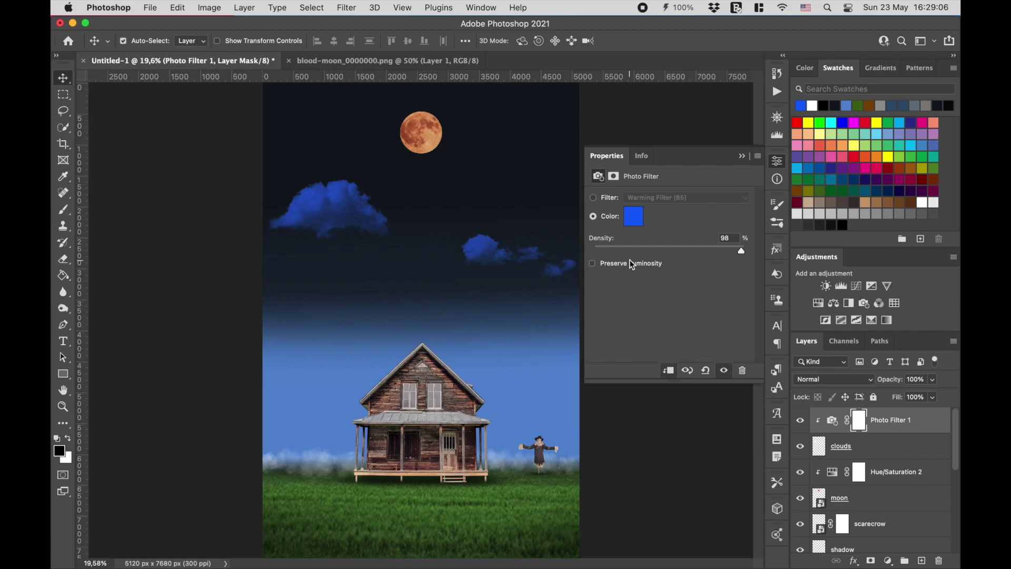
drag(742, 249, 678, 248)
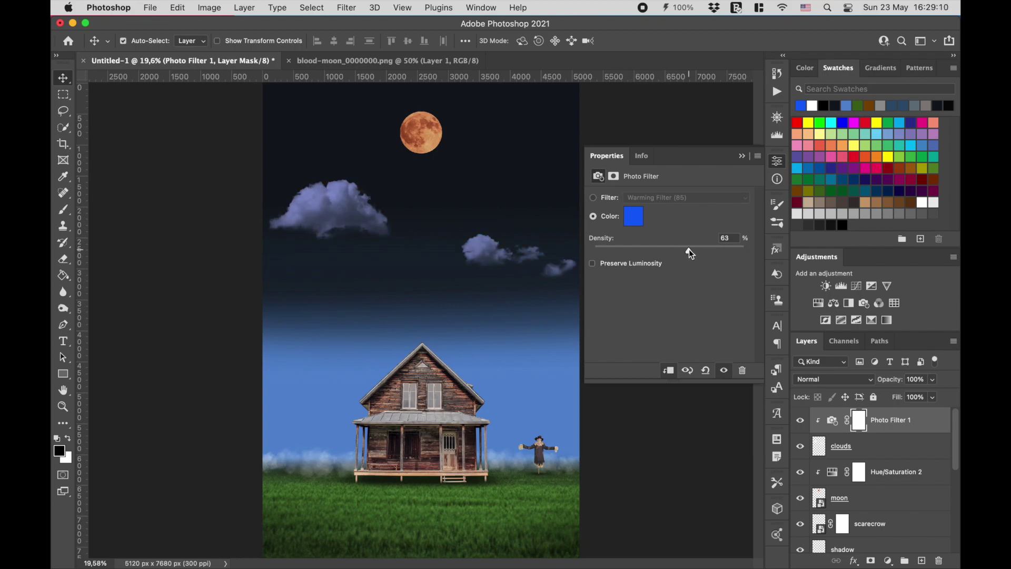
drag(675, 248, 665, 248)
click(742, 156)
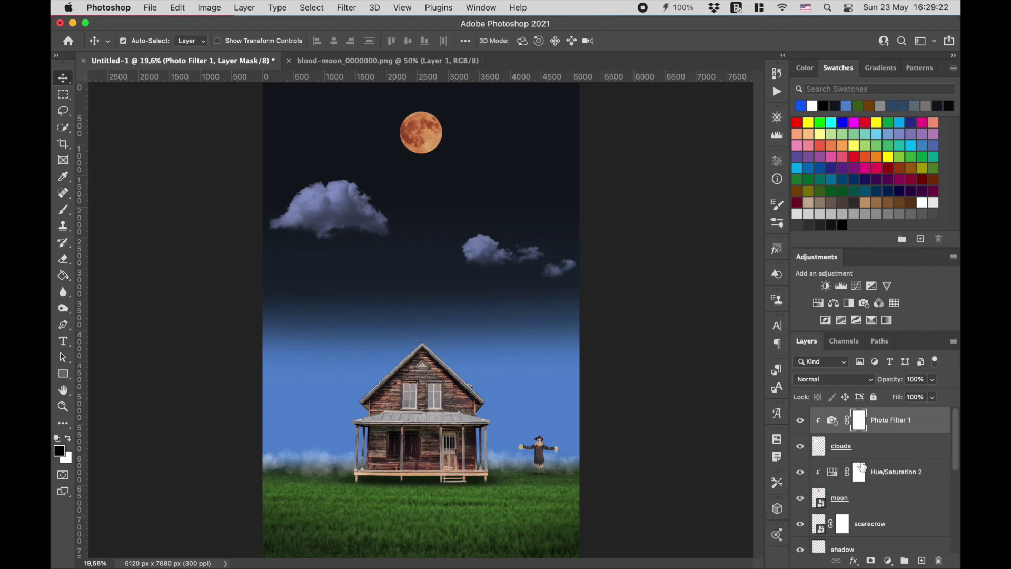
scroll(862, 466, down, 1)
Apply a 2-pixel Gaussian Blur smart filter to the moon layer
click(856, 482)
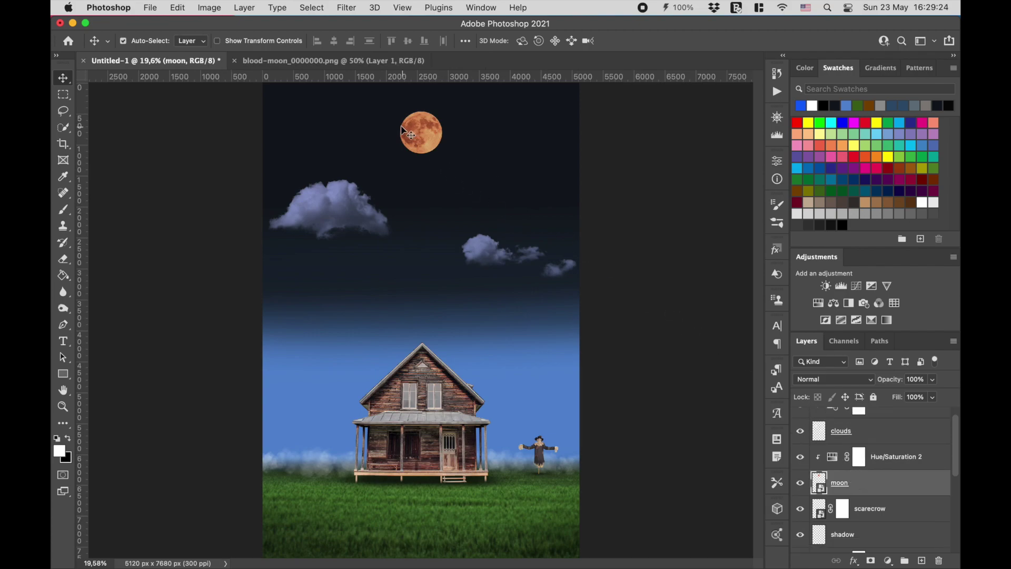
click(347, 8)
mouse_move(349, 170)
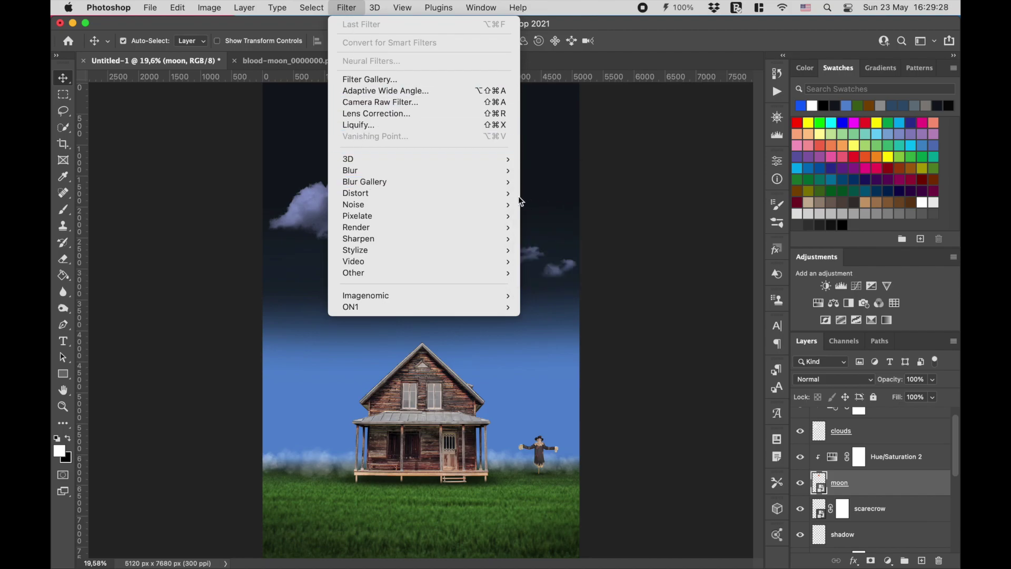
click(556, 216)
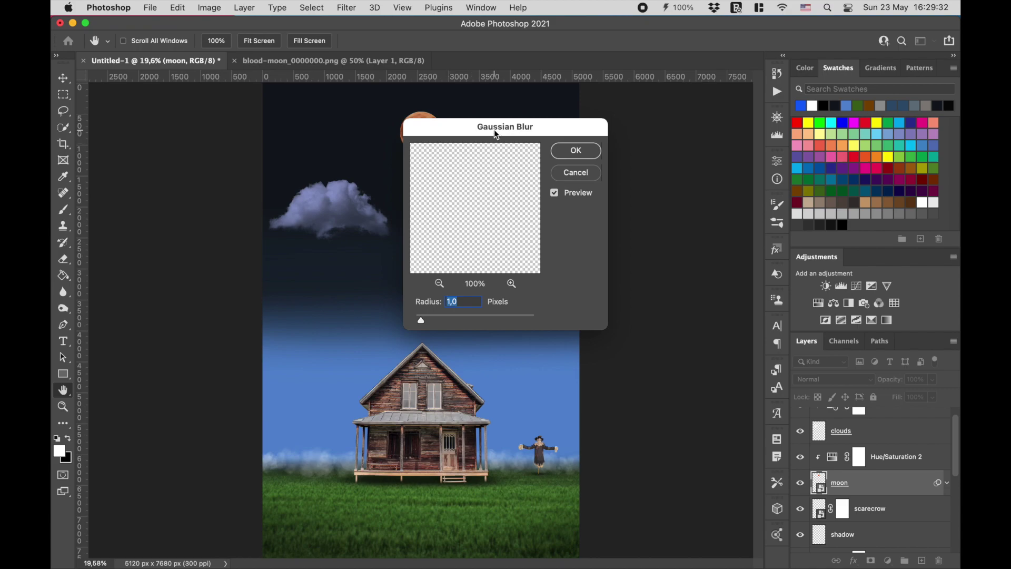
drag(494, 130, 623, 143)
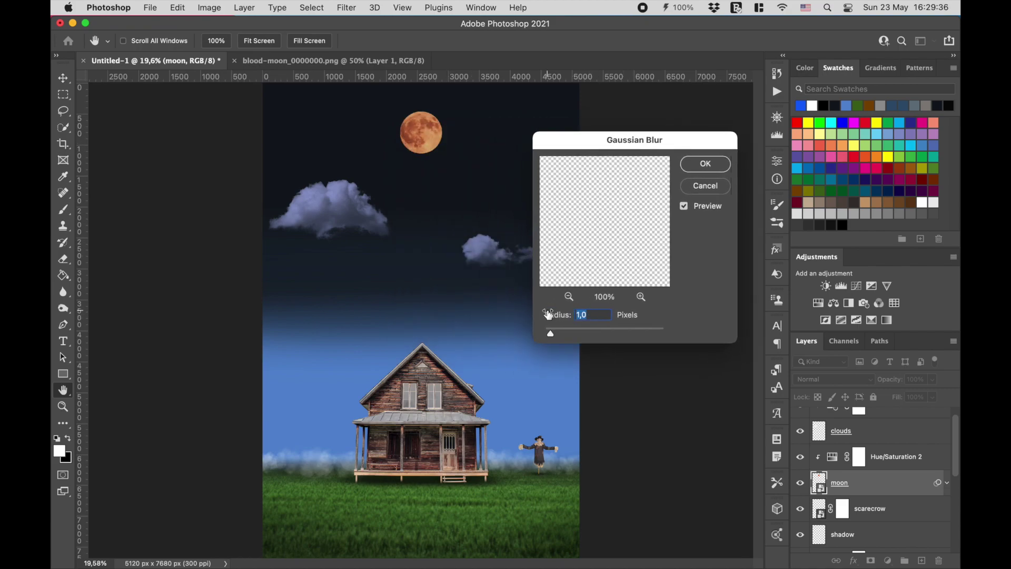
text(2)
click(701, 166)
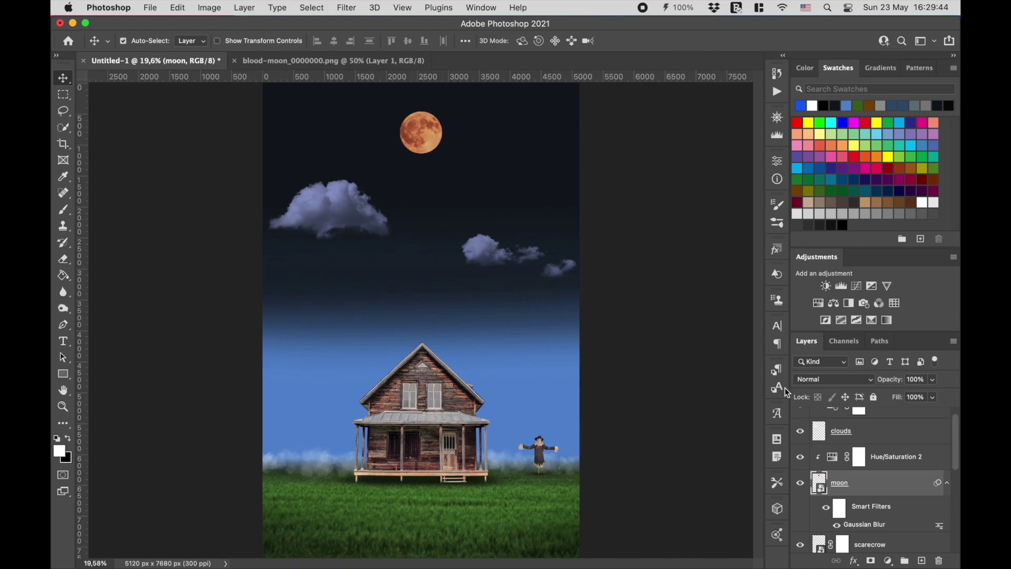
click(823, 442)
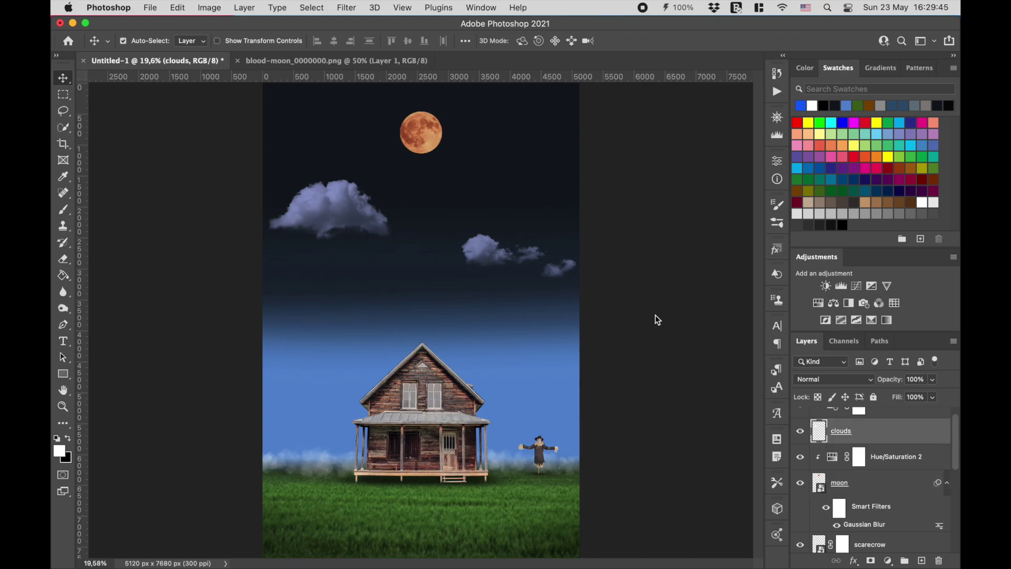
Apply Gaussian Blur to the clouds, then a 1,5-pixel Gaussian Blur to the scarecrow
click(347, 8)
click(352, 25)
scroll(832, 495, down, 2)
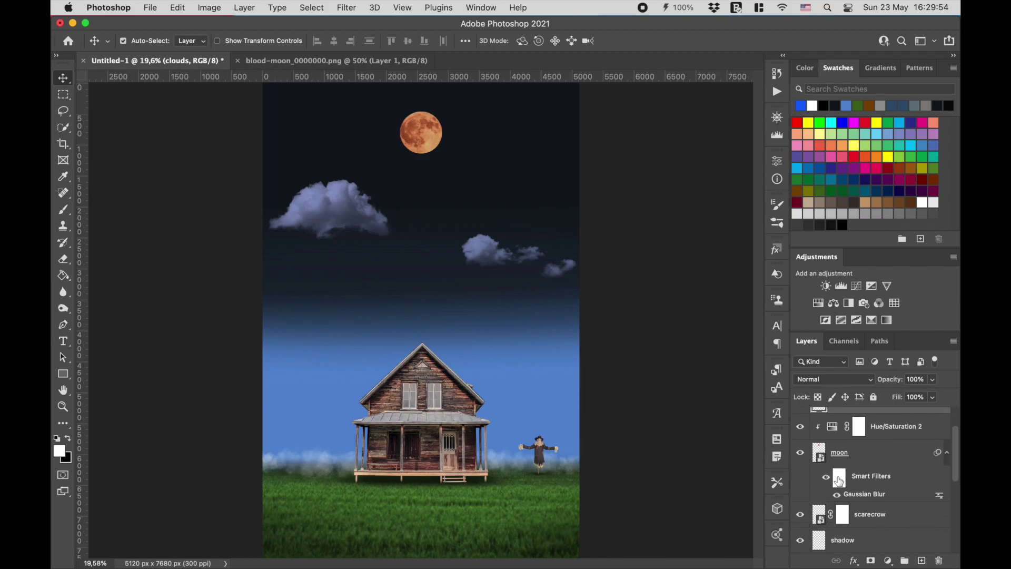
click(824, 515)
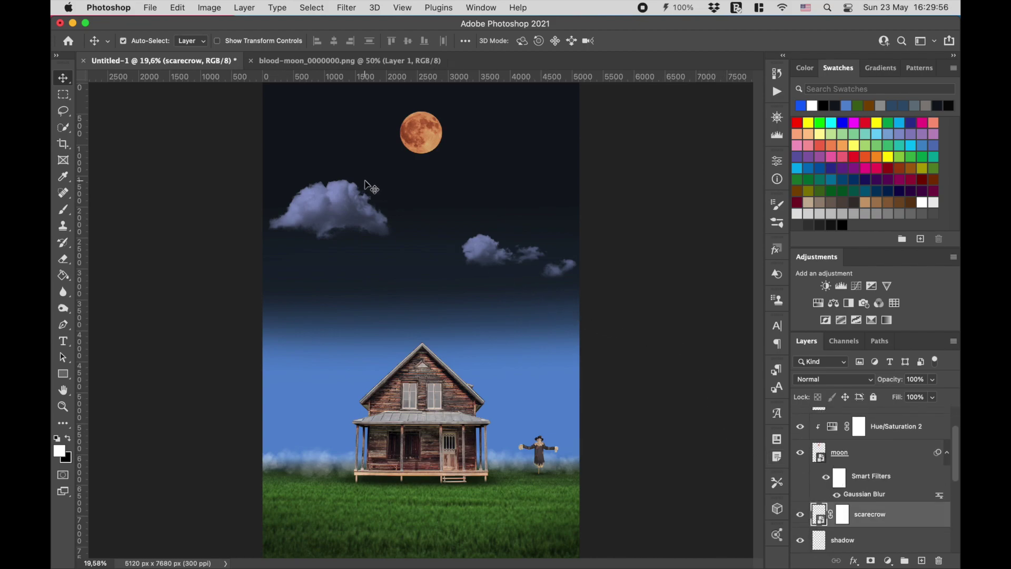
click(346, 8)
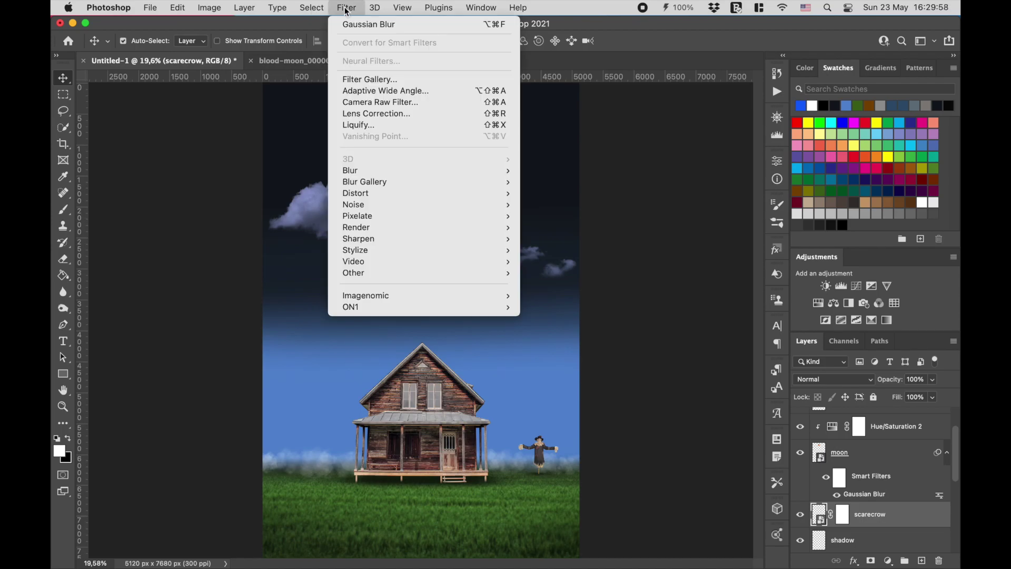
click(356, 23)
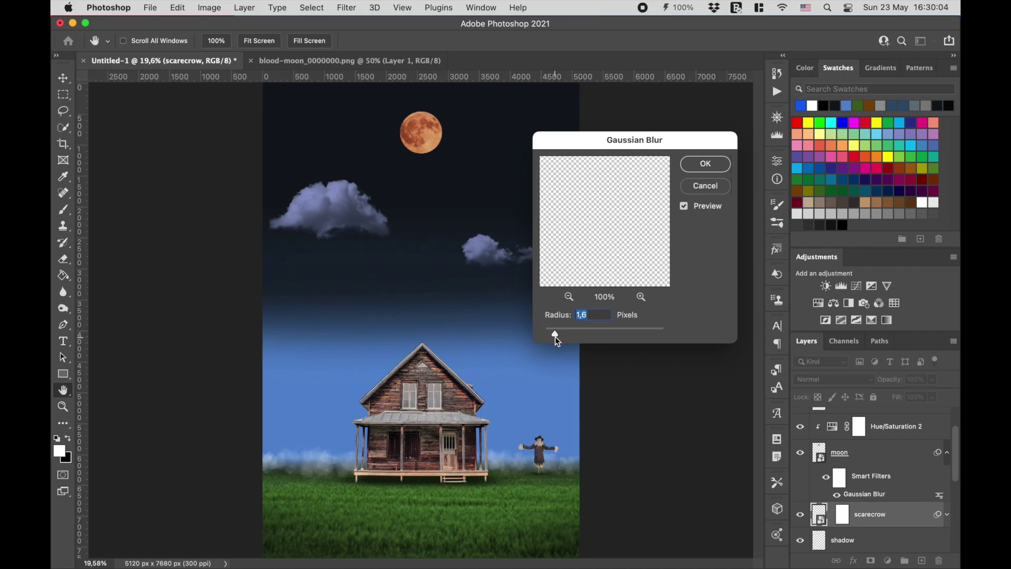
click(704, 163)
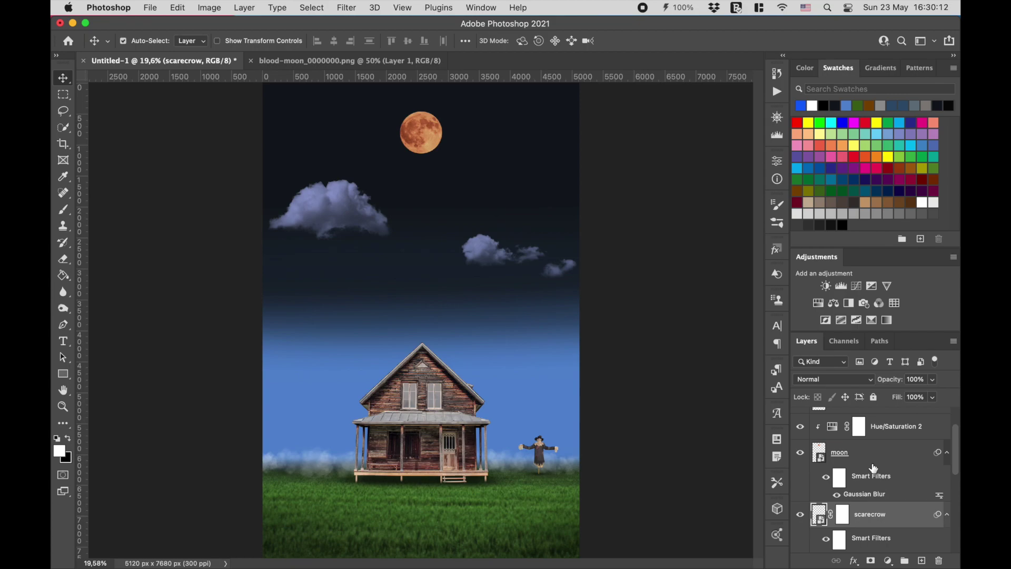
Start a Gaussian Blur on the fog layer
scroll(874, 468, down, 2)
scroll(873, 468, down, 2)
scroll(873, 467, down, 2)
scroll(873, 468, down, 2)
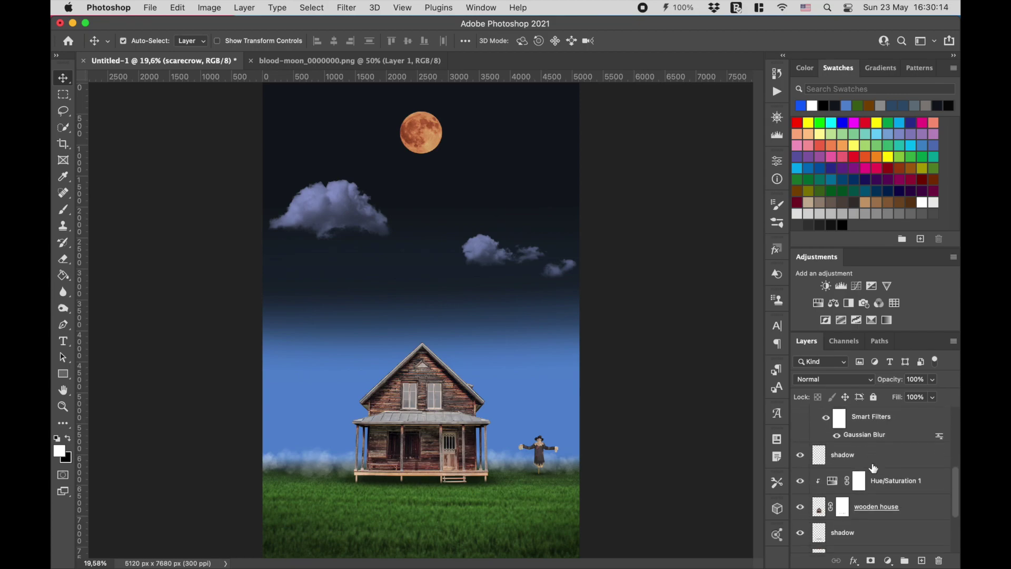
scroll(873, 467, down, 1)
scroll(874, 467, down, 1)
click(844, 529)
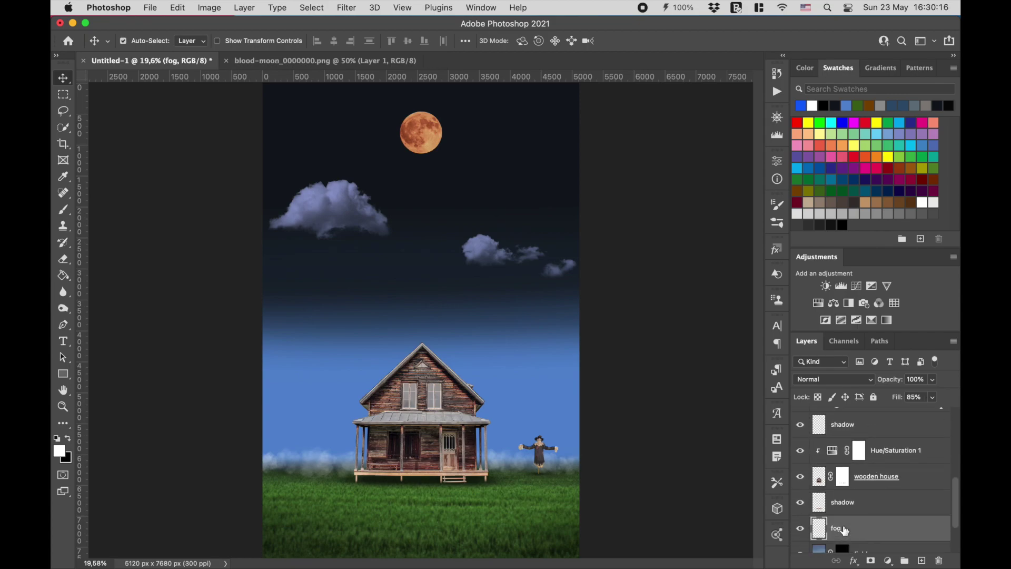
click(349, 8)
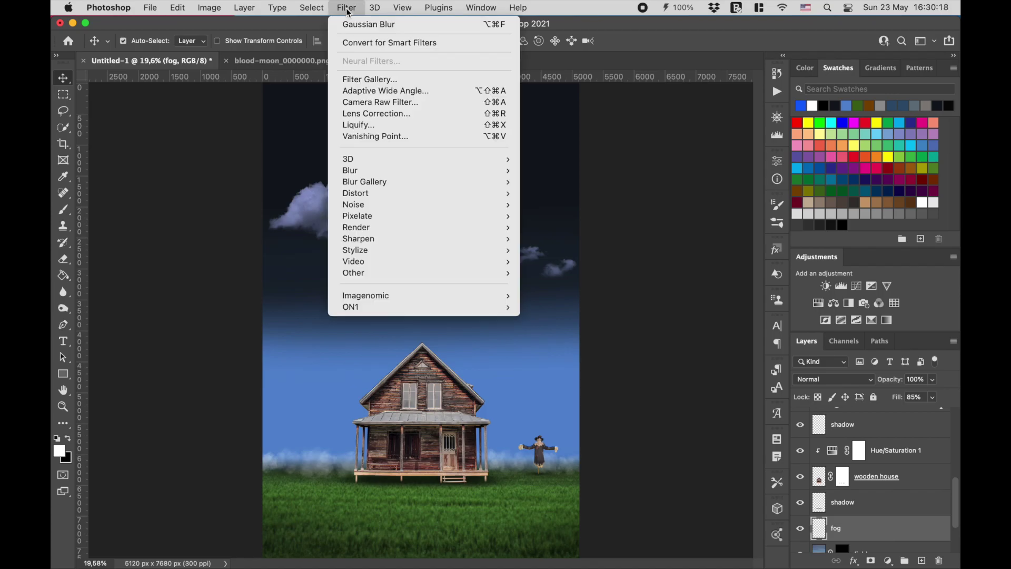
click(369, 25)
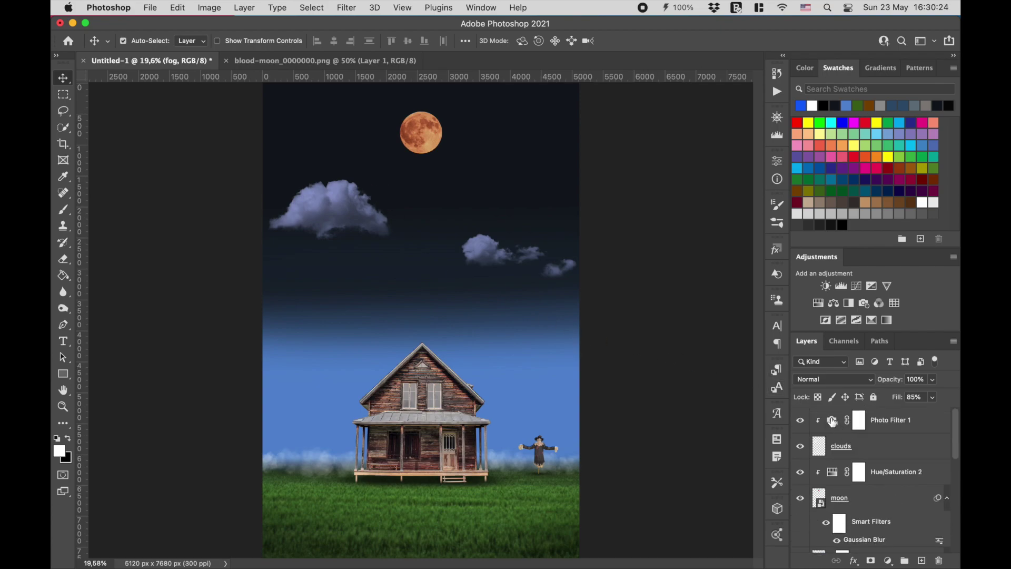
Add a new layer named 'birds' above Photo Filter 1
click(863, 303)
click(922, 561)
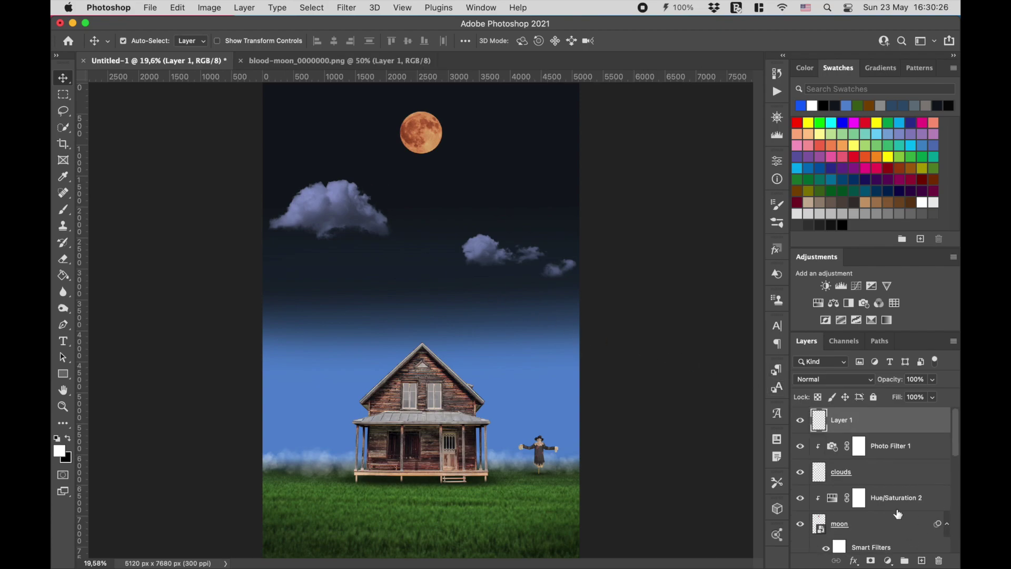
double_click(843, 420)
text(birds)
key(Return)
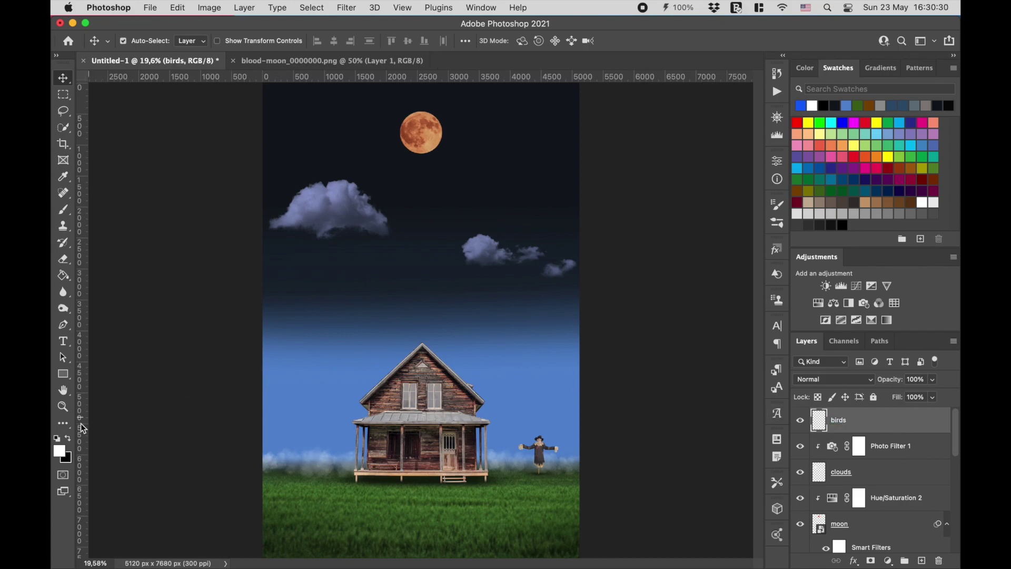
Set black as the paint colour and load the 304 bird flock brush from the Birds folder
click(69, 440)
click(64, 209)
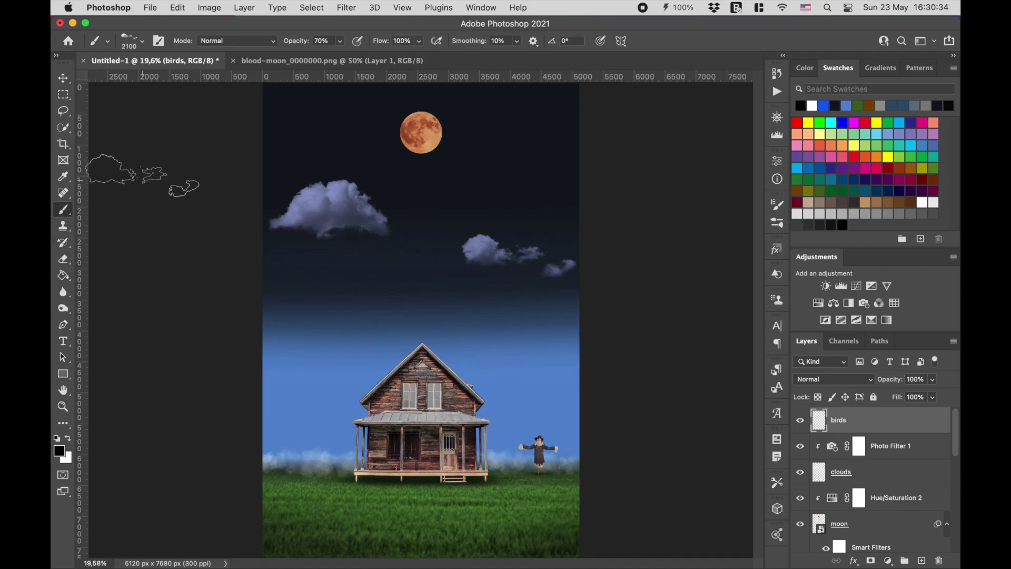
click(142, 41)
click(98, 329)
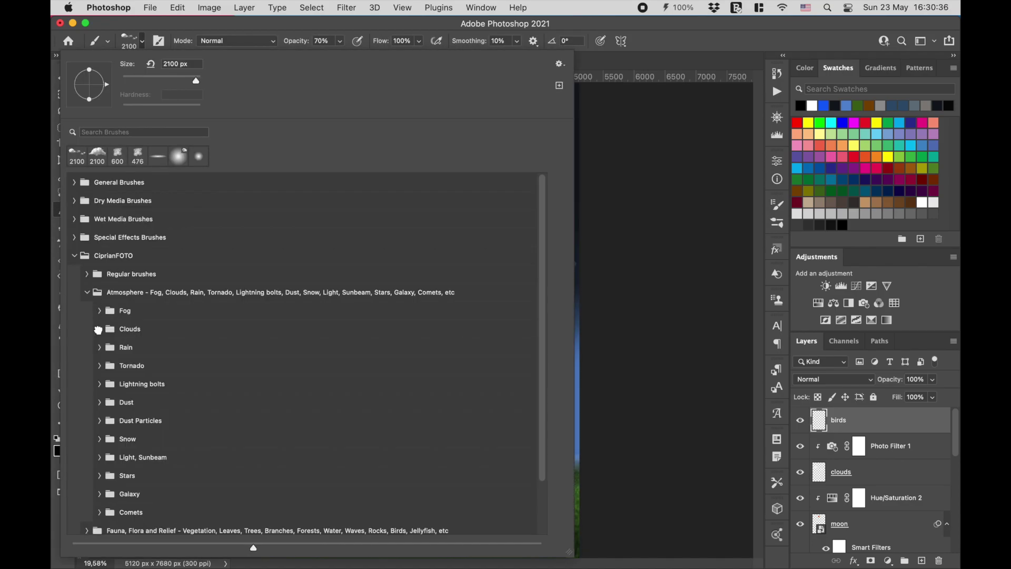
click(87, 293)
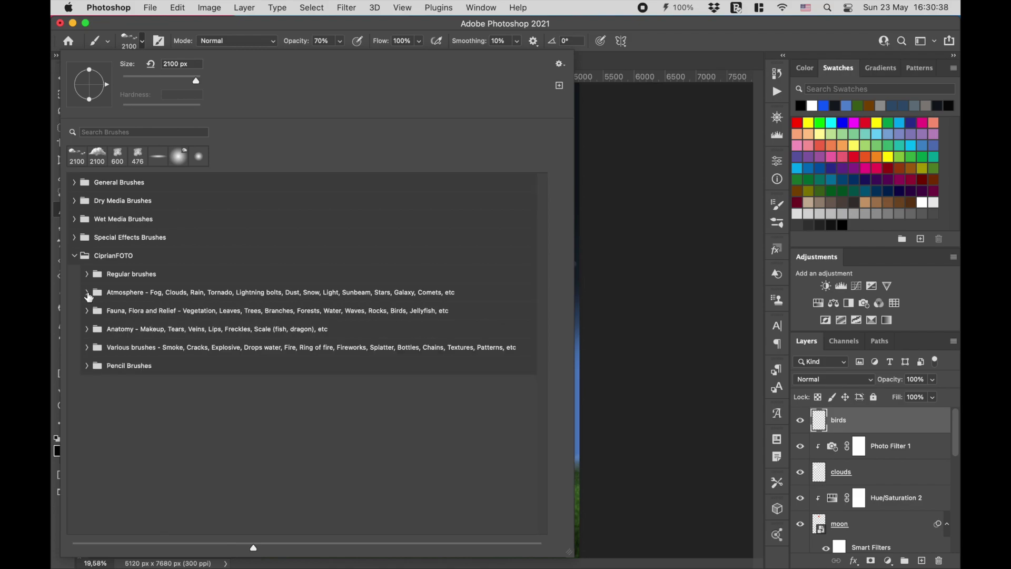
click(87, 311)
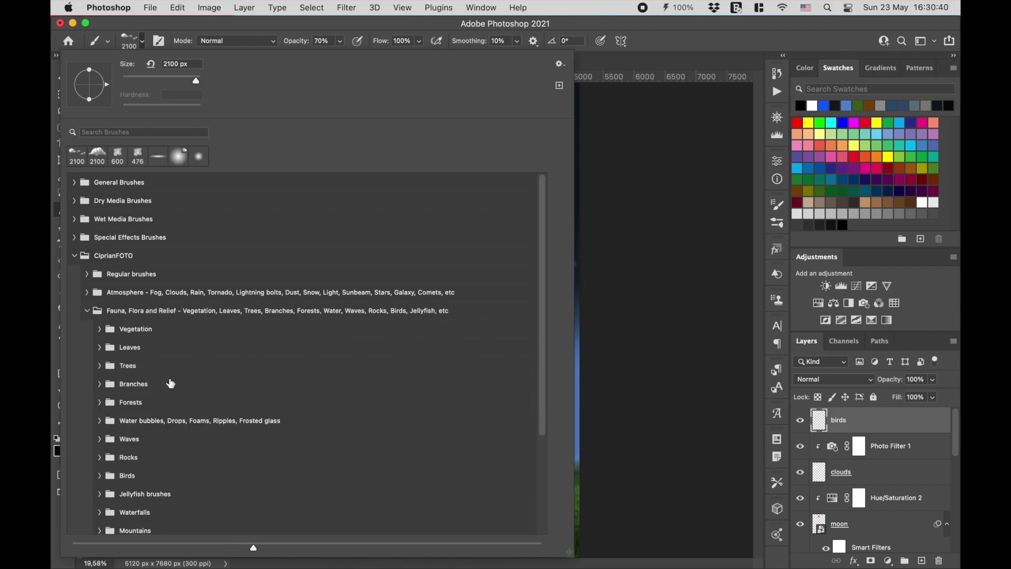
scroll(190, 398, down, 1)
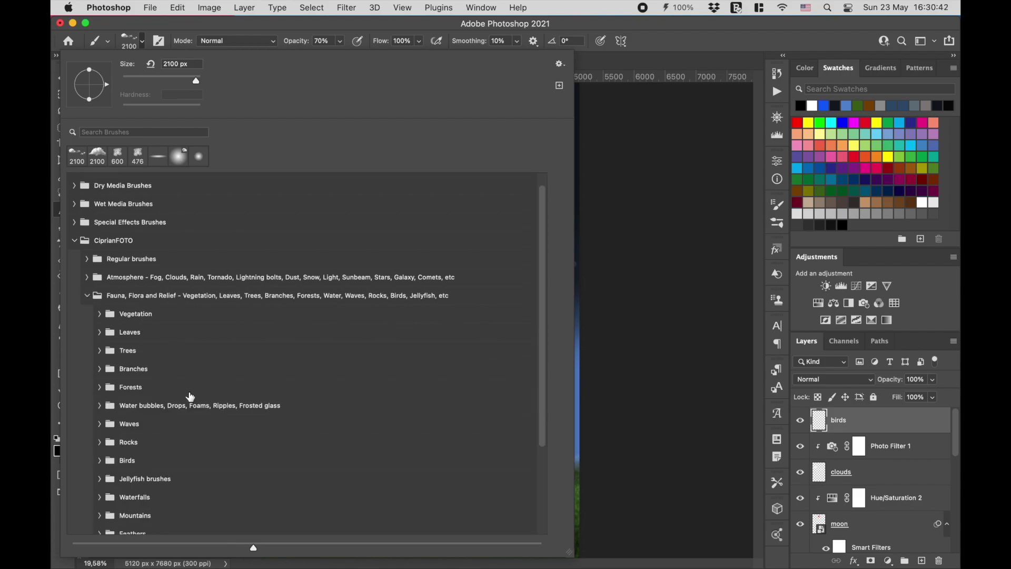
scroll(190, 397, down, 1)
scroll(191, 397, down, 1)
scroll(190, 397, down, 2)
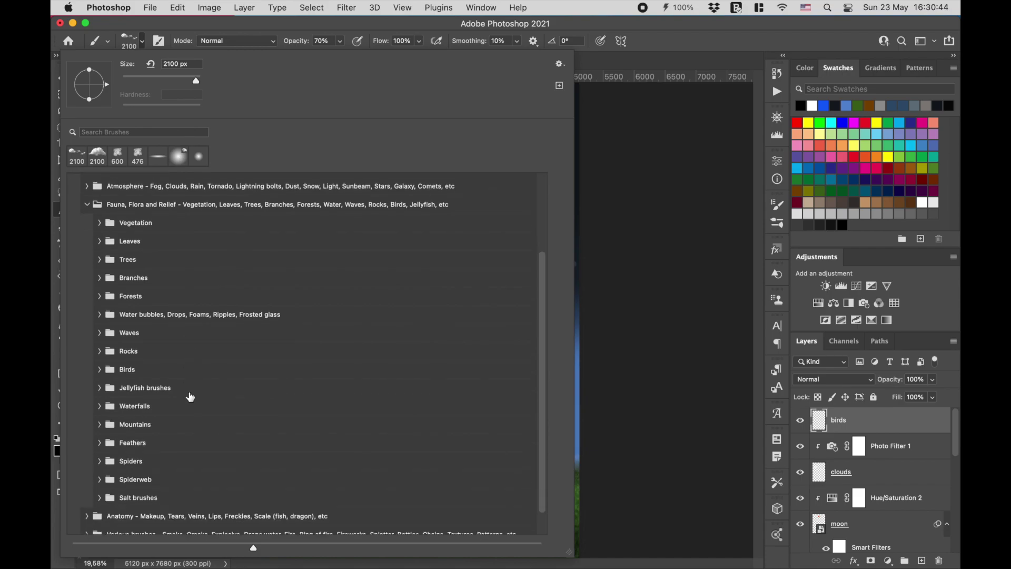
click(99, 370)
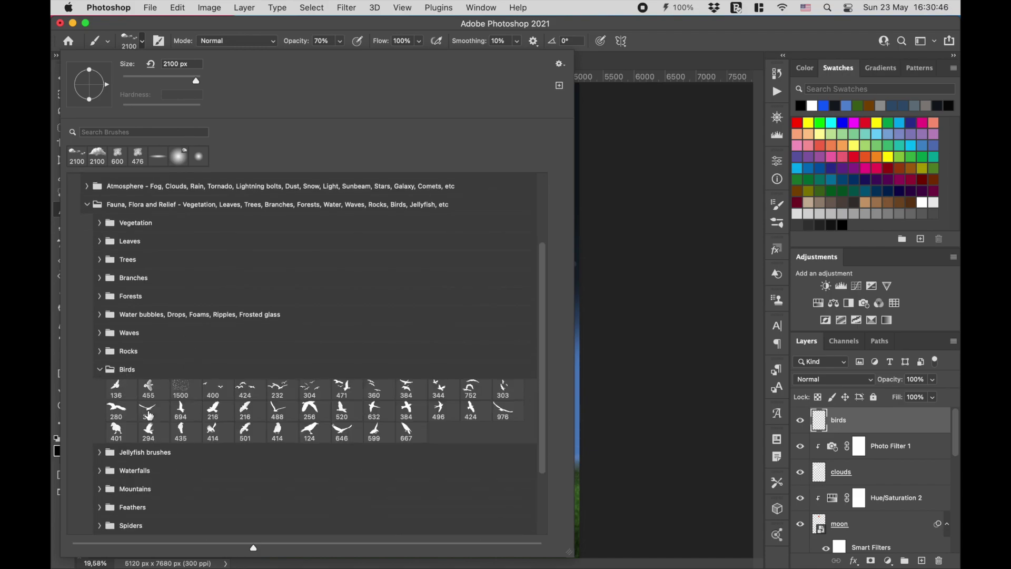
click(314, 392)
click(315, 392)
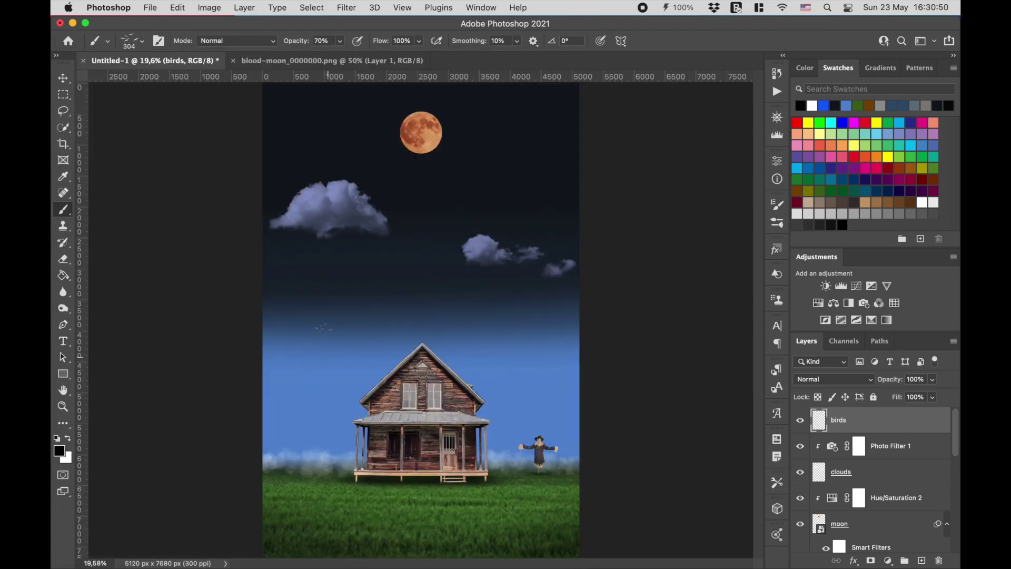
Stamp two dark bird flocks above the house roof, enlarging the brush to 600 px
click(327, 300)
key(bracketright)
key(bracketright)
key(bracketright)
click(359, 333)
key(v)
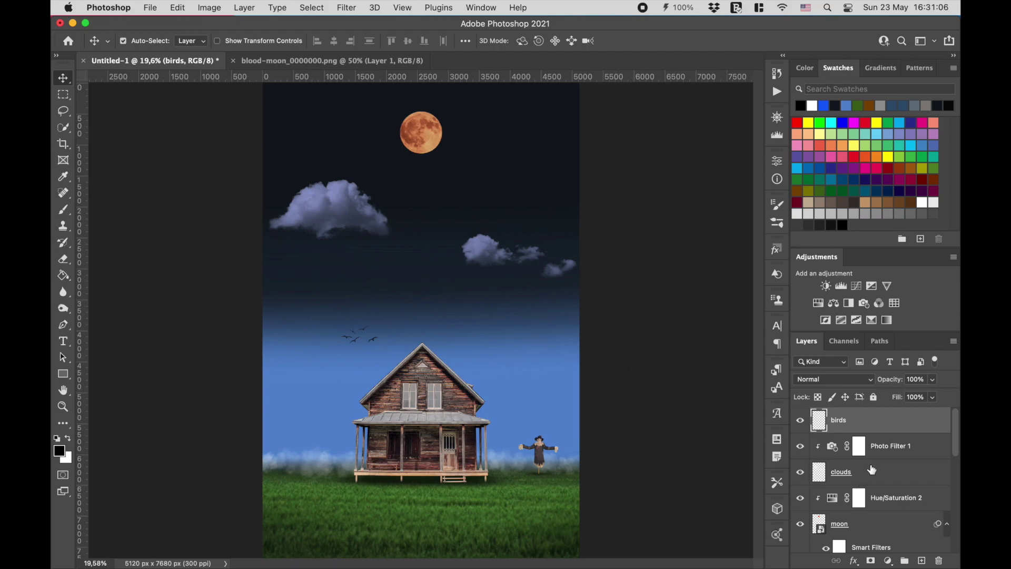
Add a new layer named 'light' above the field layer
scroll(871, 469, down, 10)
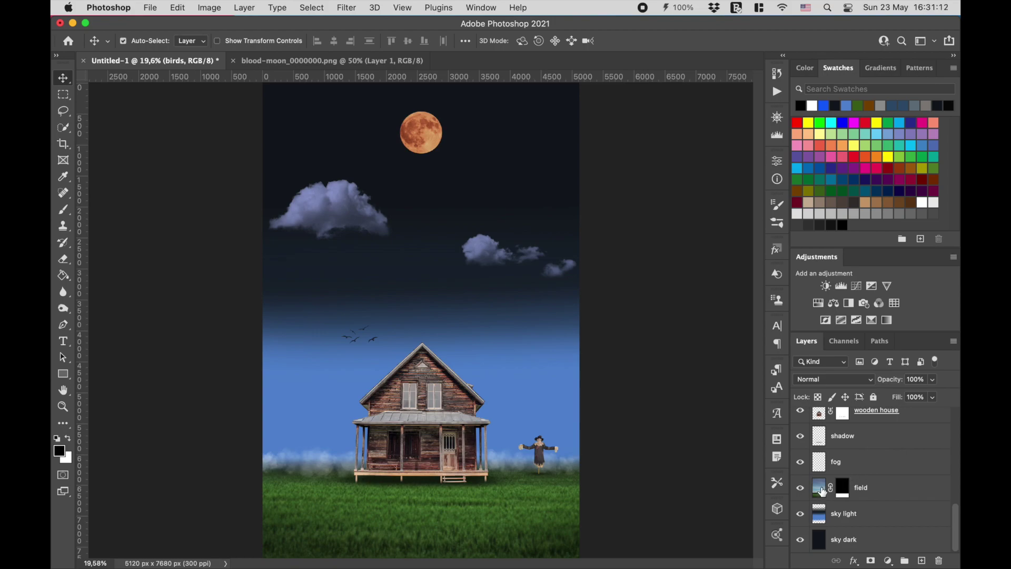
click(824, 491)
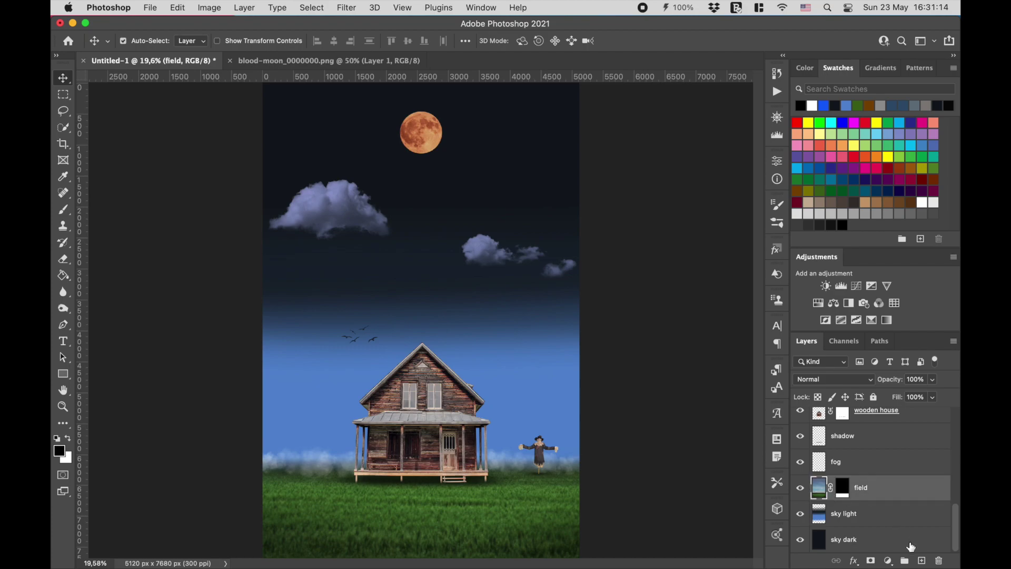
click(921, 560)
double_click(842, 488)
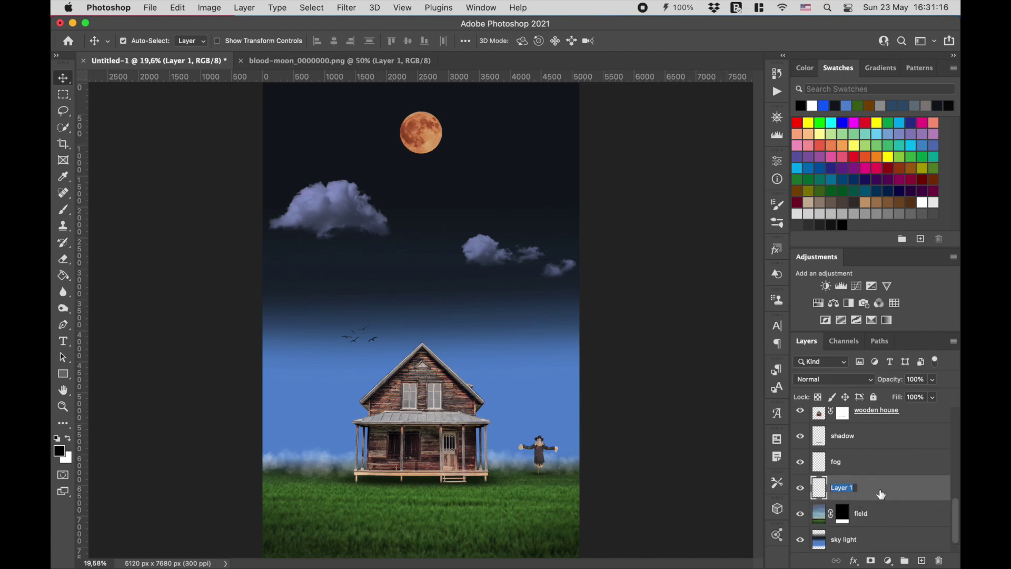
text(light)
key(Return)
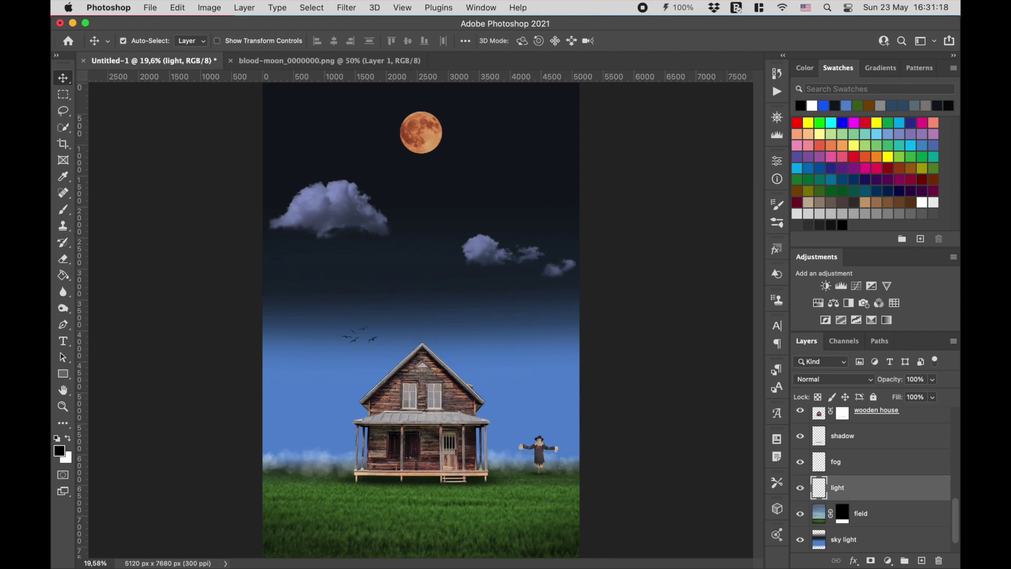
Set white as the paint colour and choose the soft round brush with 0% hardness
click(68, 438)
click(63, 209)
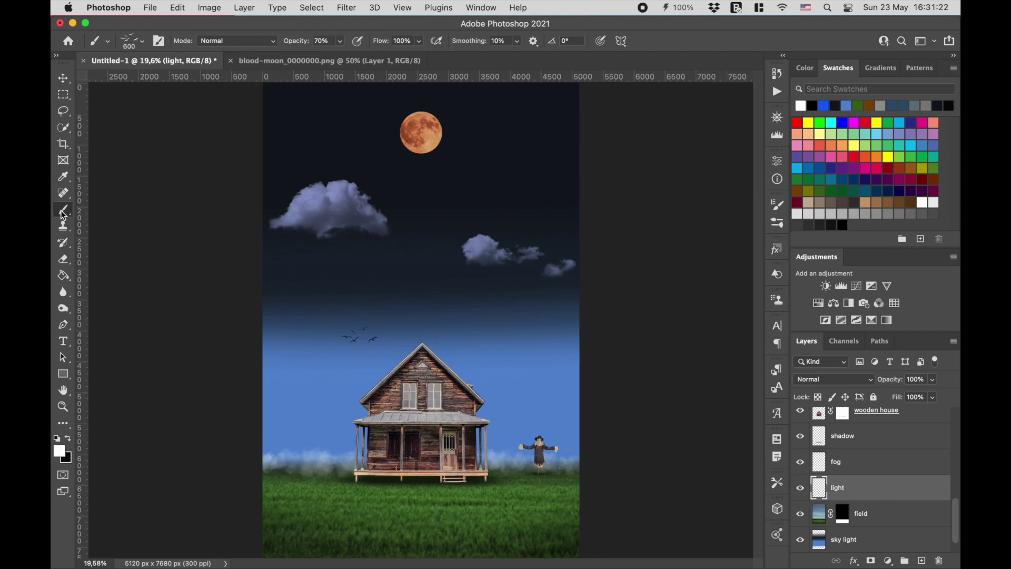
click(132, 45)
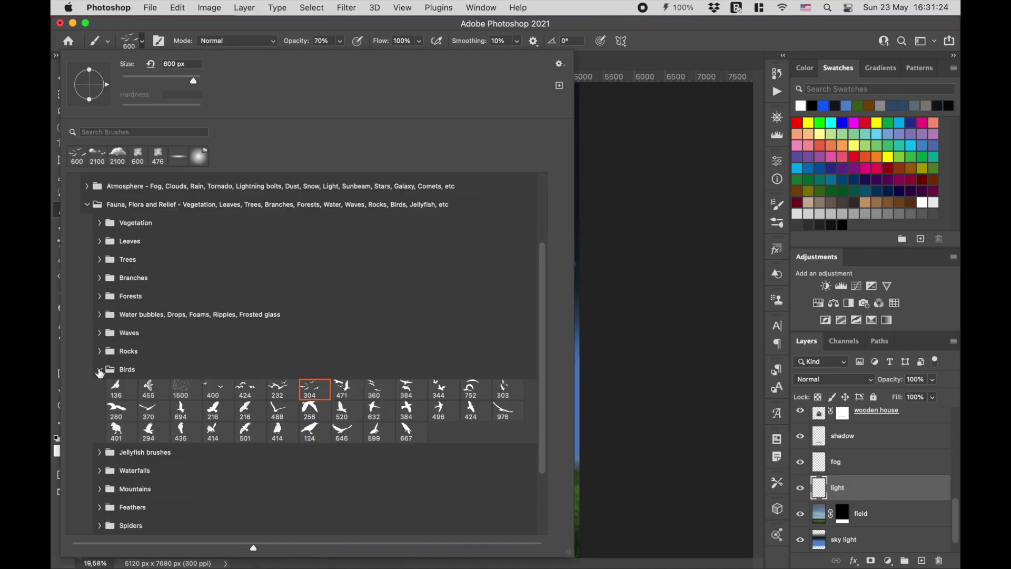
click(99, 369)
click(88, 204)
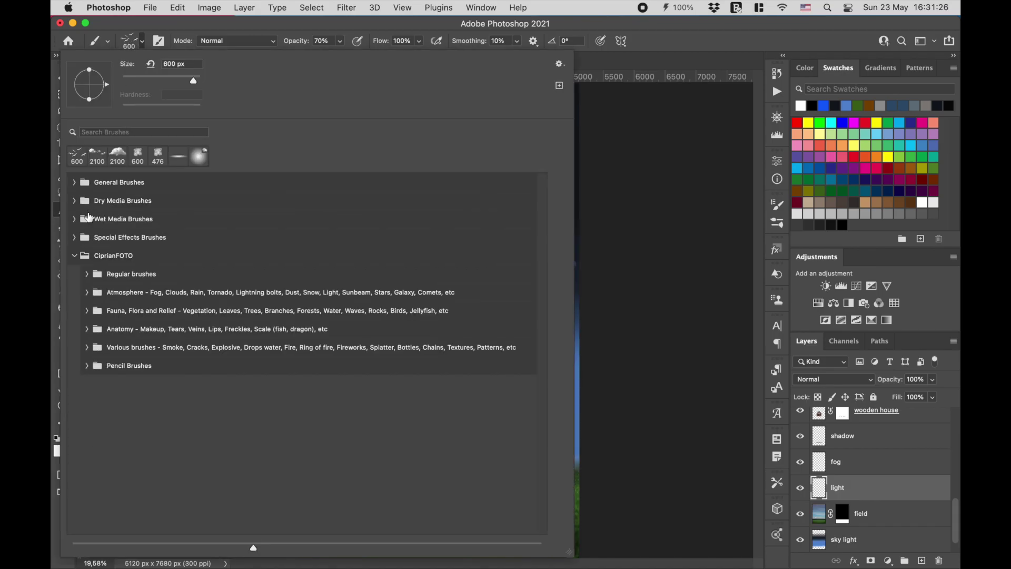
click(88, 275)
click(101, 292)
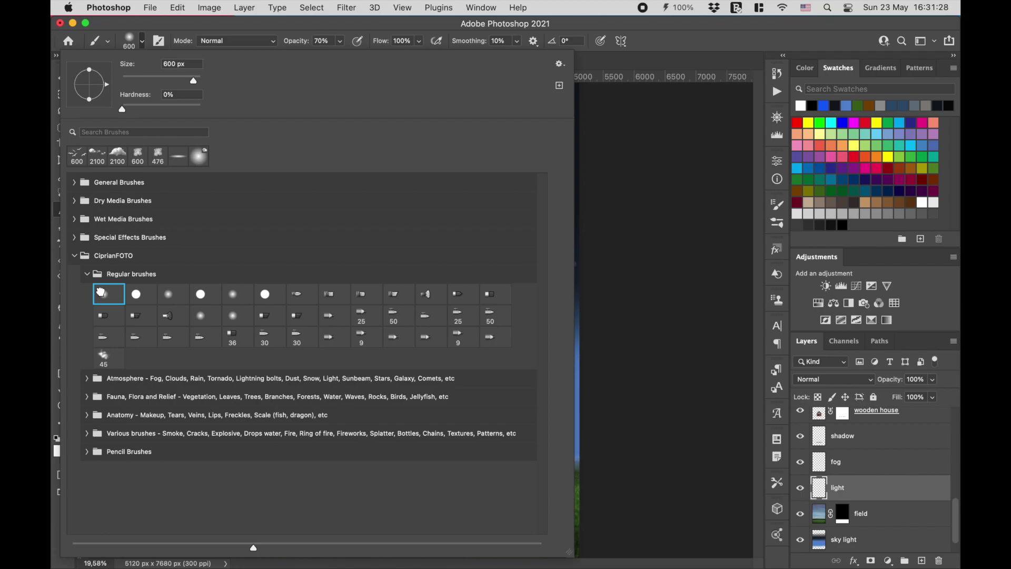
click(101, 292)
Paint a soft white glow around the house with a very large brush
key(bracketright)
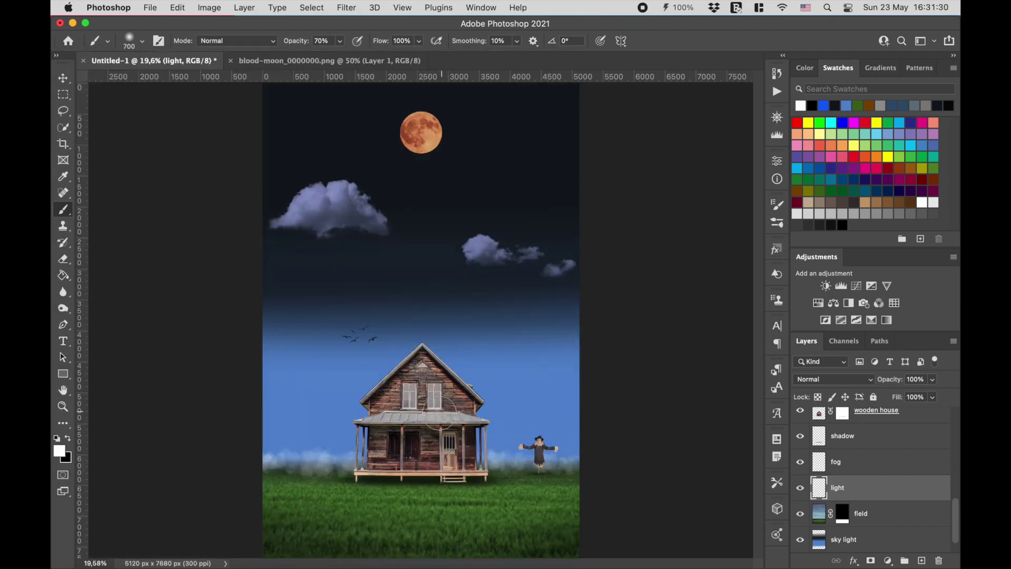
key(bracketright)
key(bracketright)
key(bracketright)
key(bracketright)
key(bracketright)
key(bracketright)
key(bracketright)
key(bracketright)
key(bracketright)
key(bracketright)
key(bracketright)
key(bracketright)
key(bracketright)
key(bracketright)
key(bracketright)
key(bracketright)
key(bracketright)
click(419, 420)
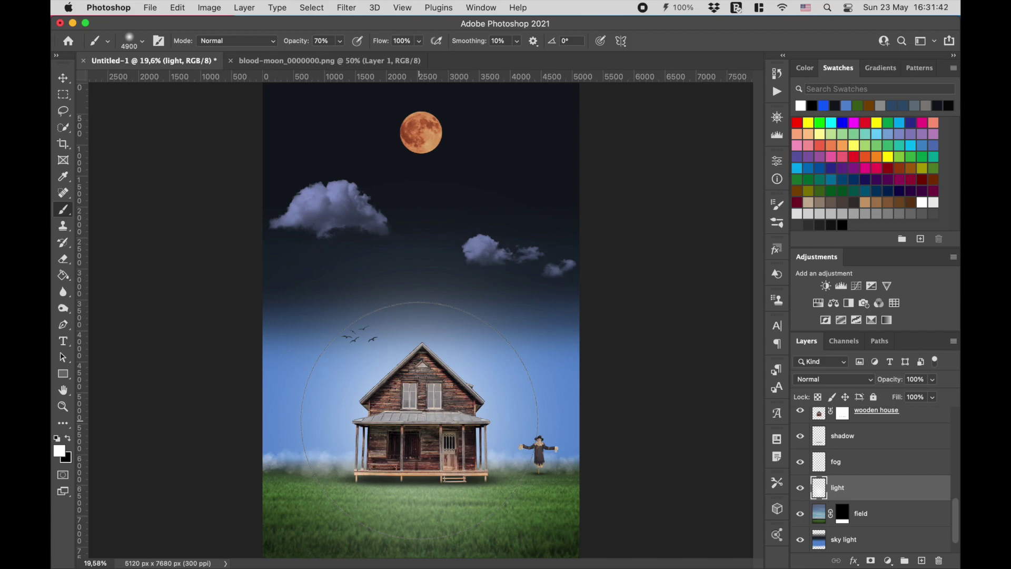
key(v)
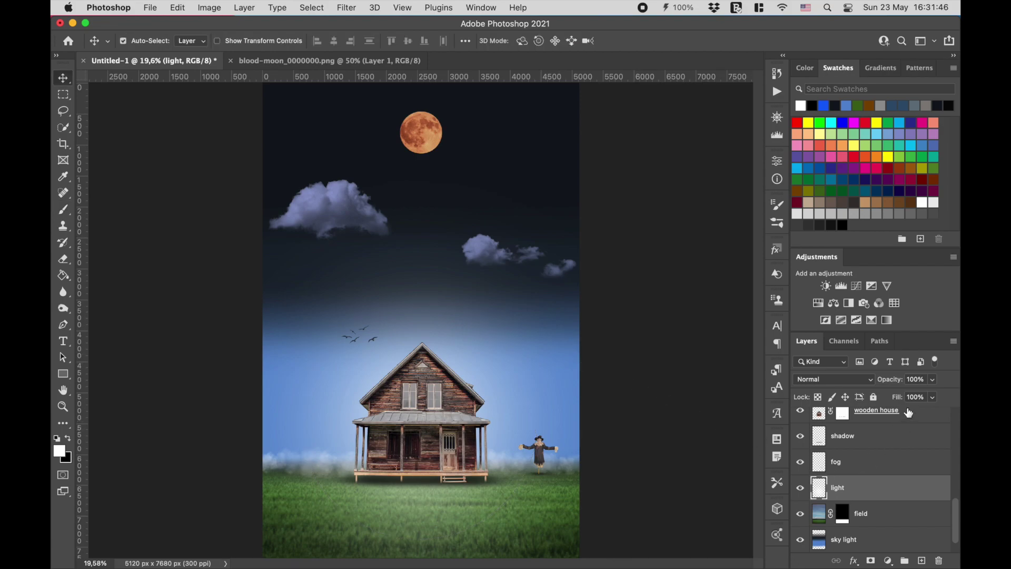
Set the light layer to 70% fill, Screen blend mode and about 81% opacity
click(909, 397)
text(7)
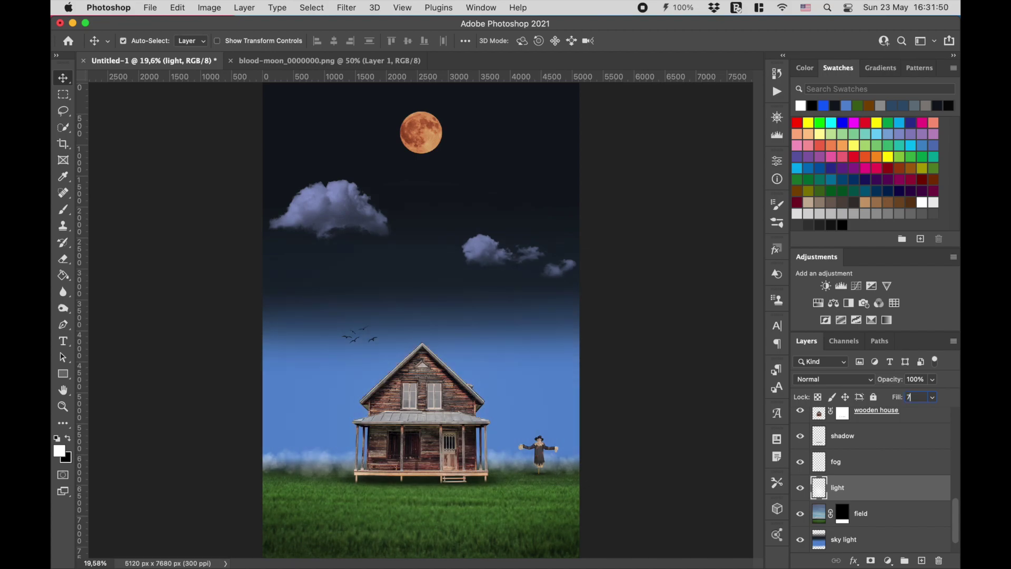
text(0)
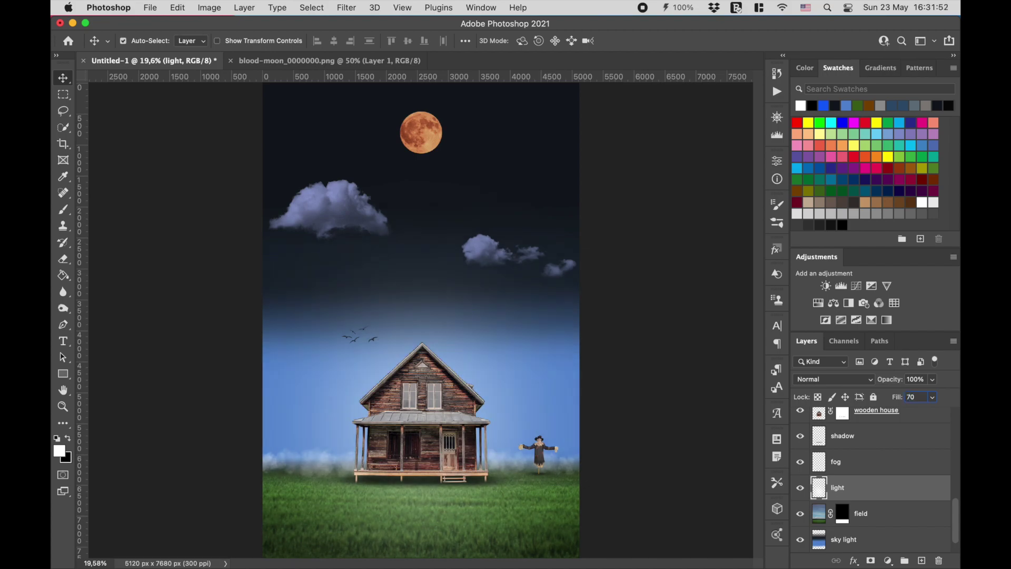
key(Return)
click(840, 380)
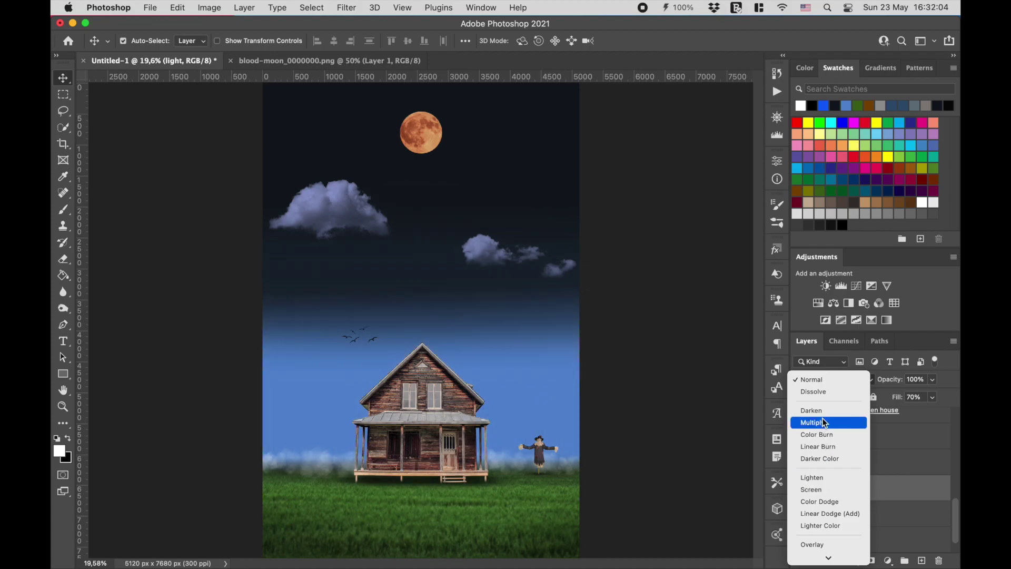
click(828, 489)
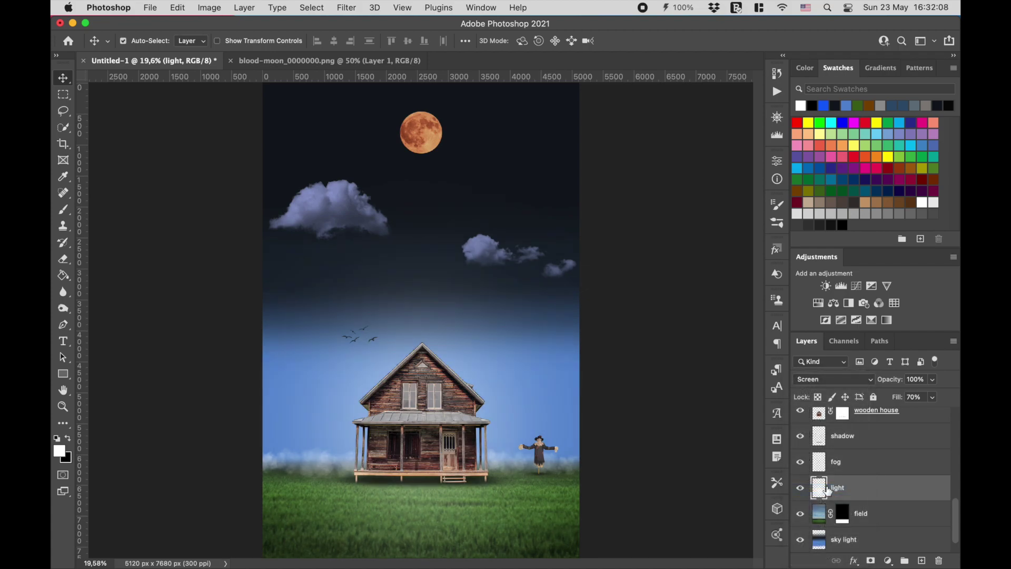
mouse_move(889, 385)
mouse_down()
mouse_move(872, 386)
mouse_move(880, 386)
mouse_up()
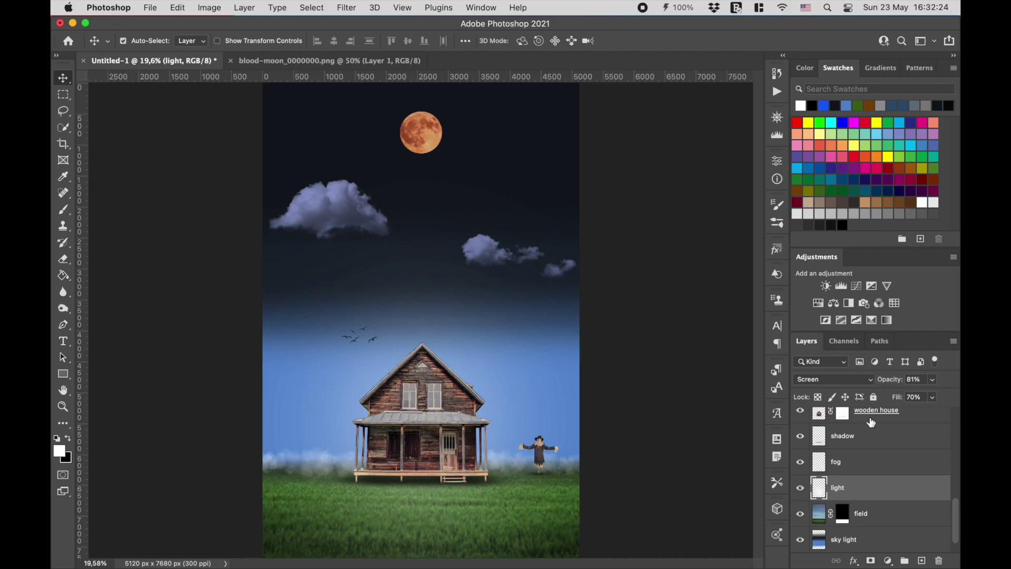
scroll(874, 423, up, 5)
click(874, 422)
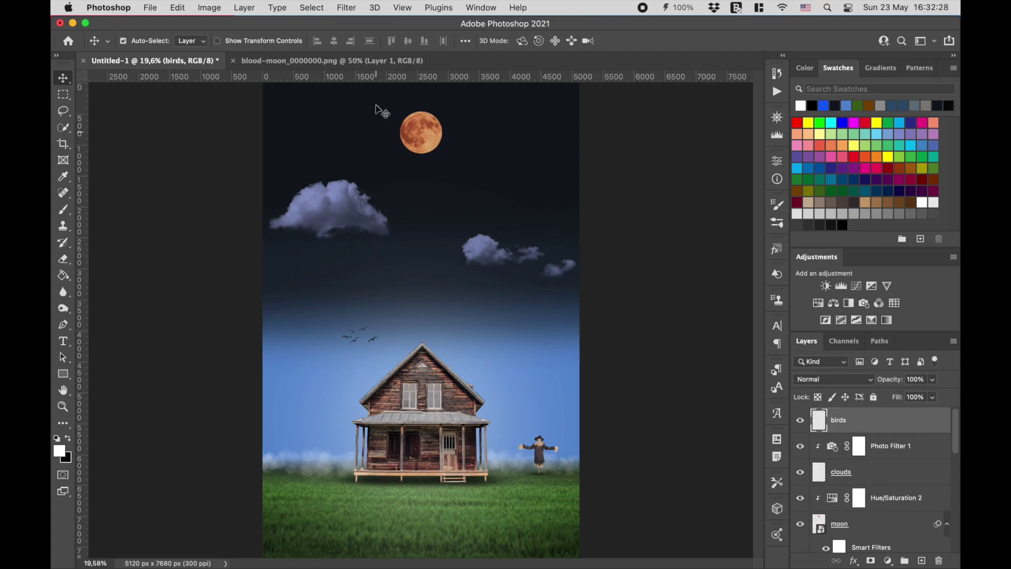
Reapply the Gaussian Blur to the birds and group all the composite layers into Group 1
click(348, 8)
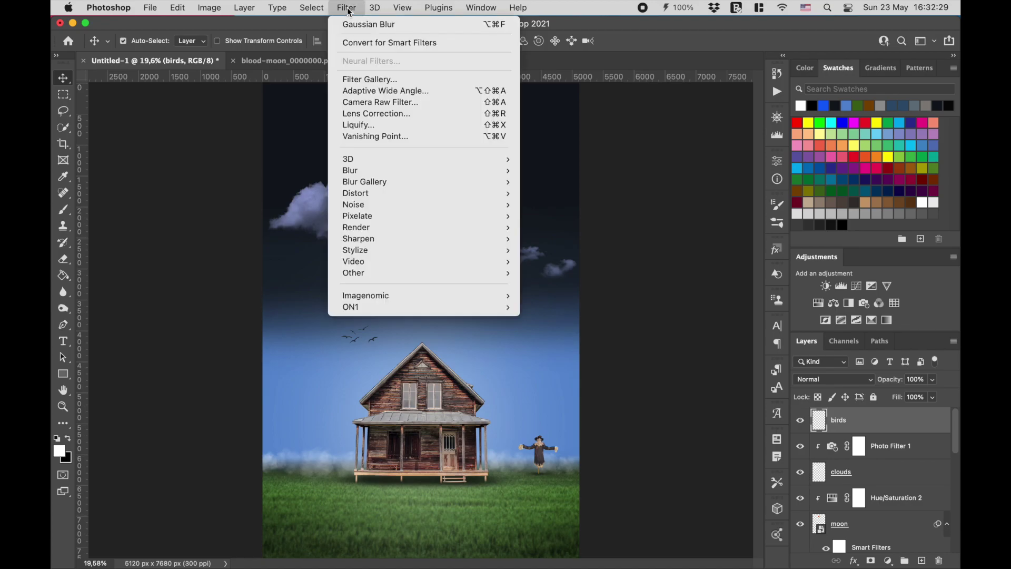
click(372, 25)
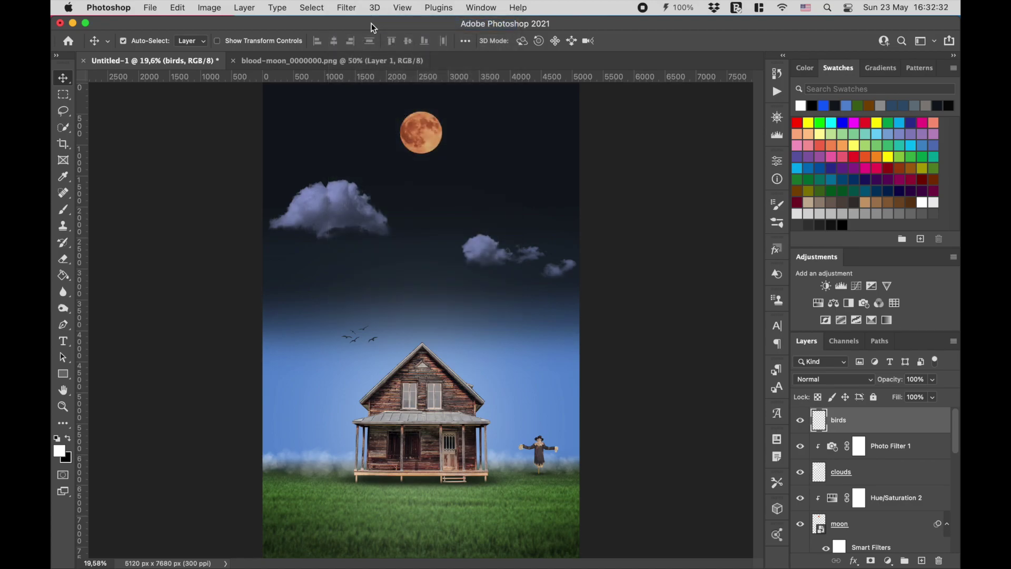
scroll(880, 433, down, 10)
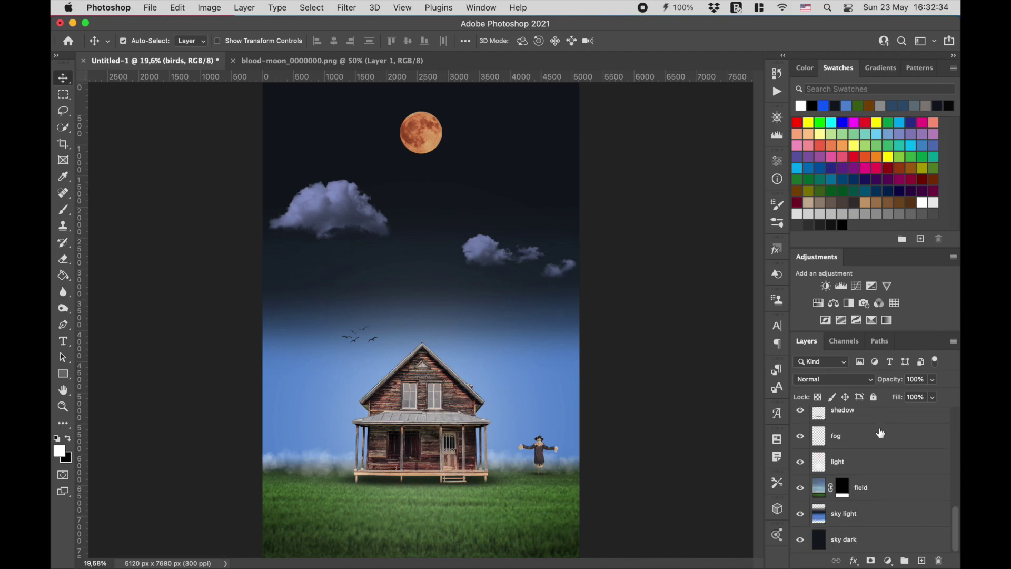
shift+click(899, 546)
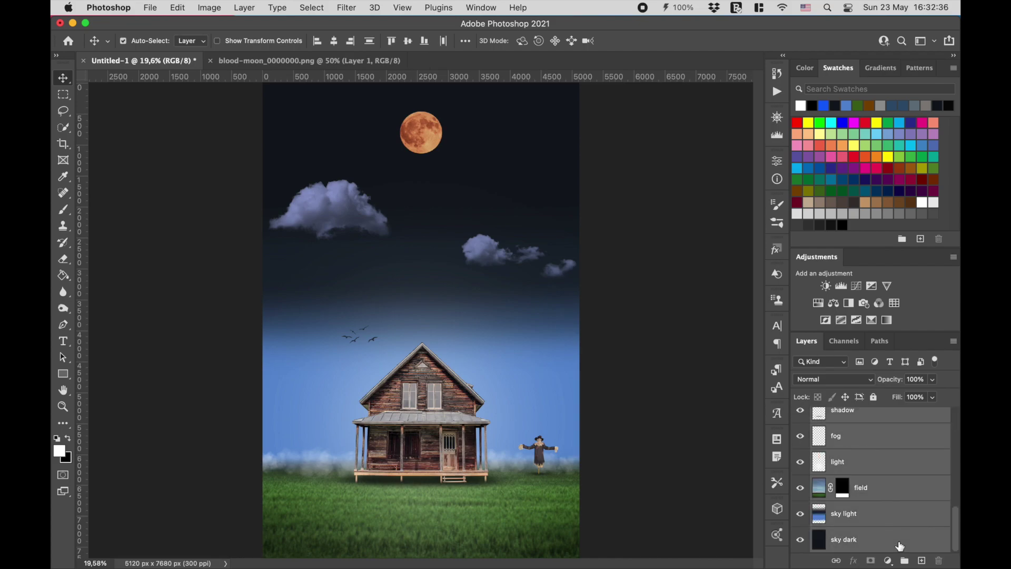
key(super+g)
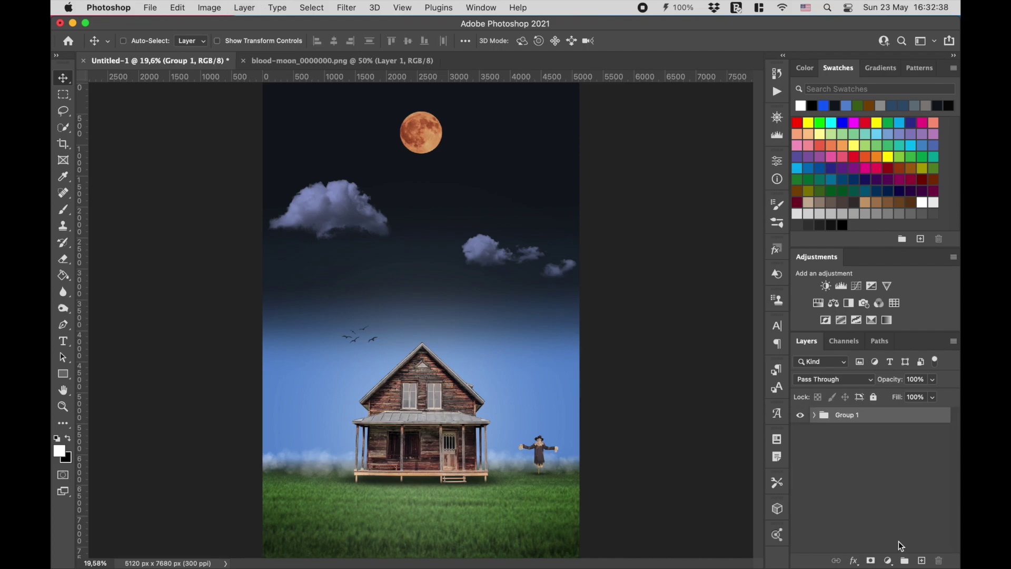
Stamp all visible layers into a merged Layer 1 and convert it to a smart object
key(super+alt+shift+e)
right_click(883, 425)
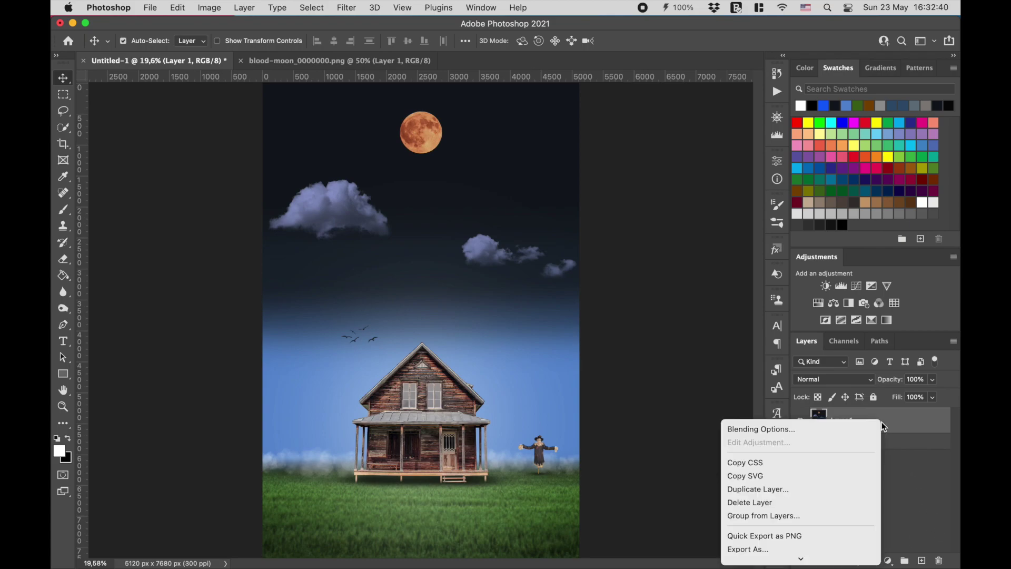
scroll(790, 500, down, 1)
scroll(798, 520, down, 1)
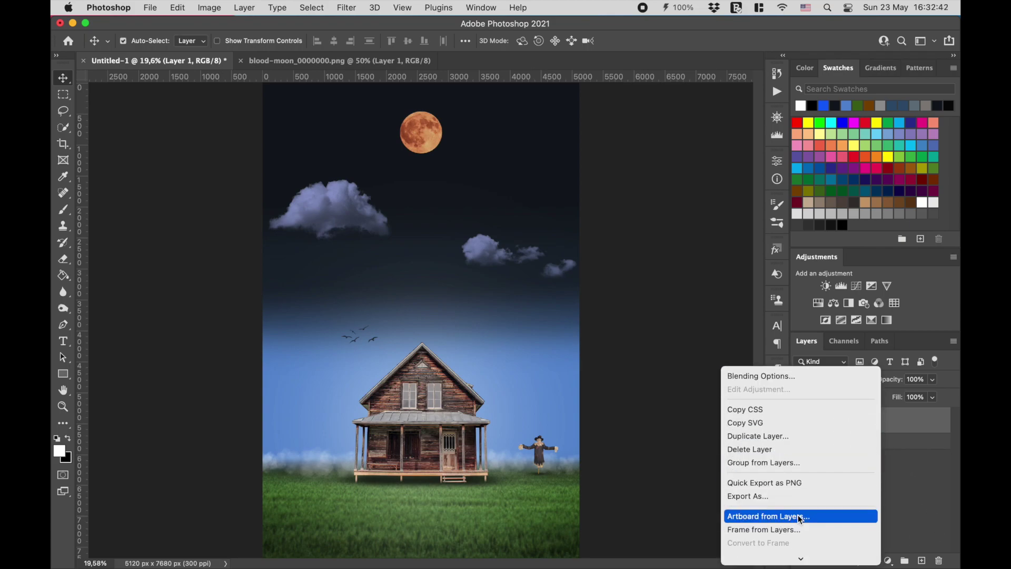
scroll(797, 515, down, 1)
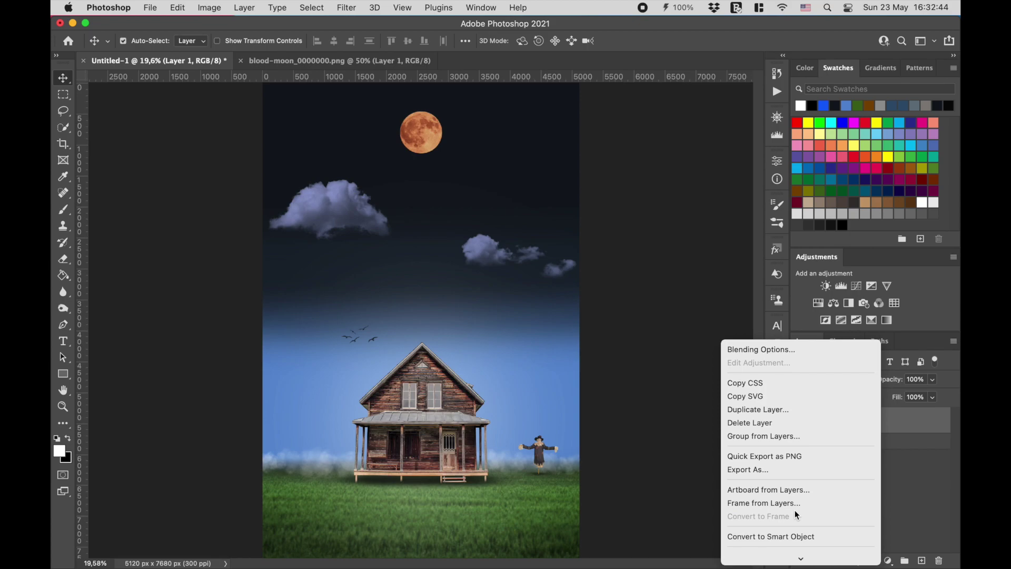
click(795, 535)
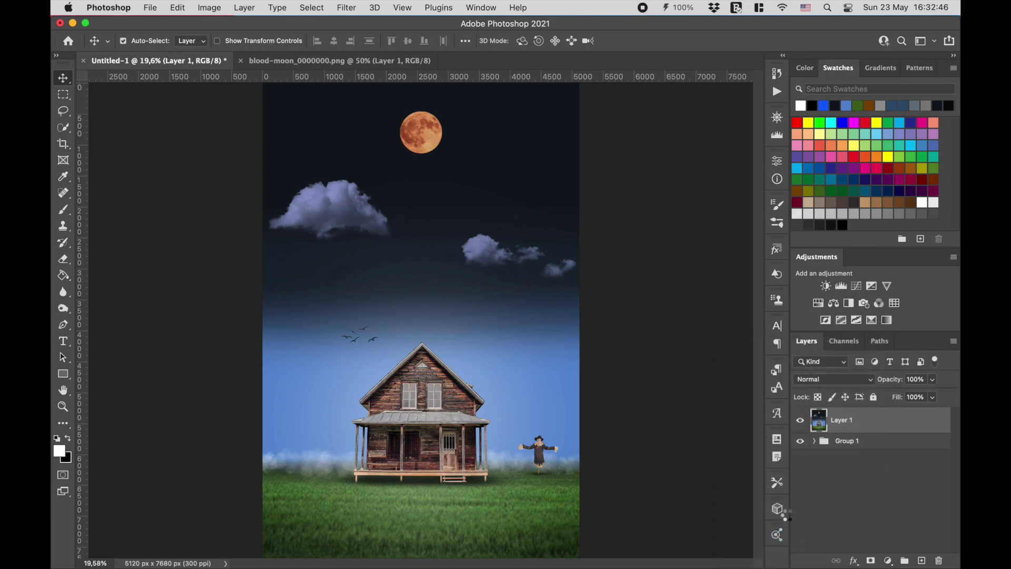
Open the Camera Raw Filter full screen and raise Exposure to +0,45, keeping contrast and highlights at zero
click(346, 8)
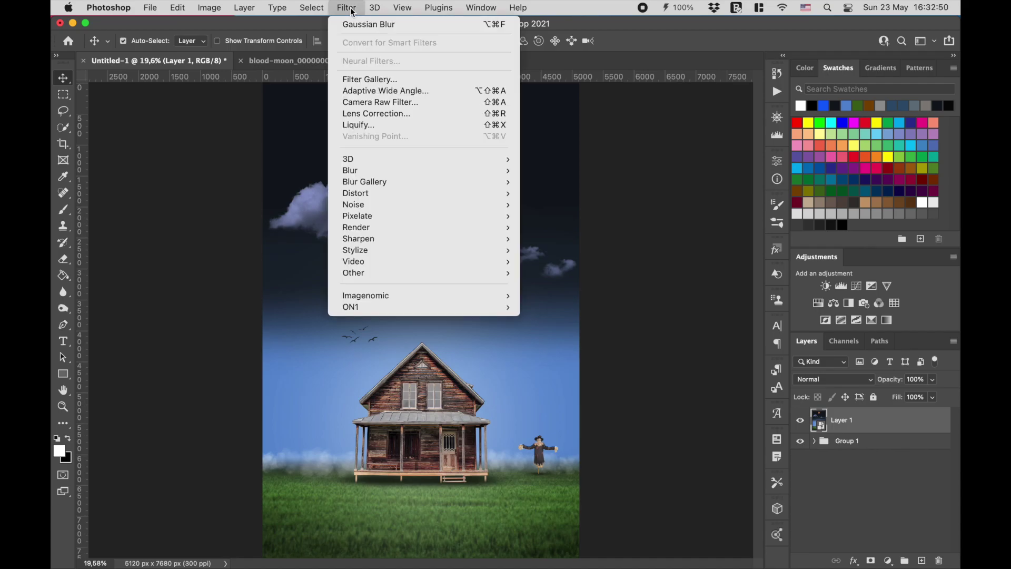
click(366, 102)
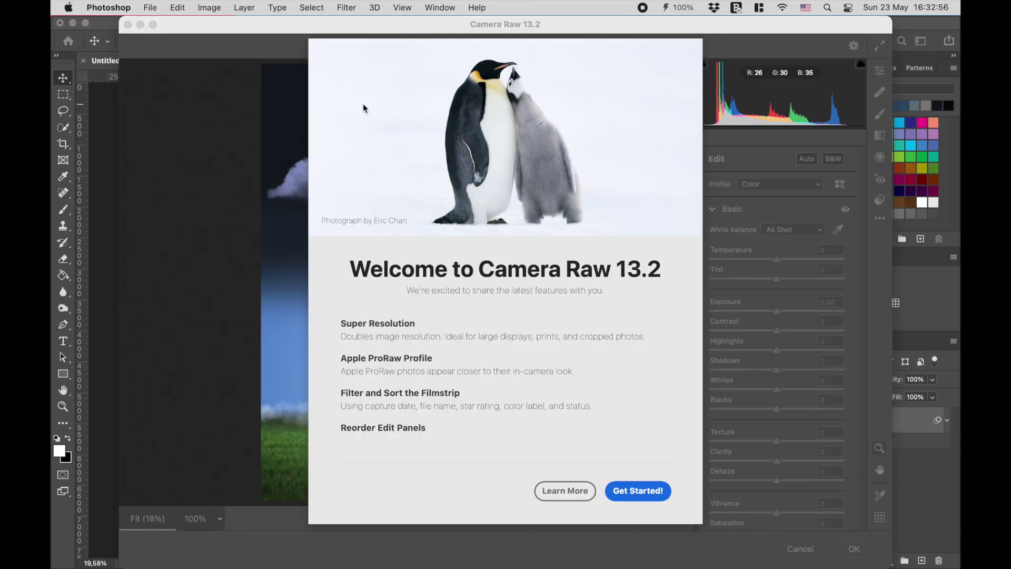
click(635, 494)
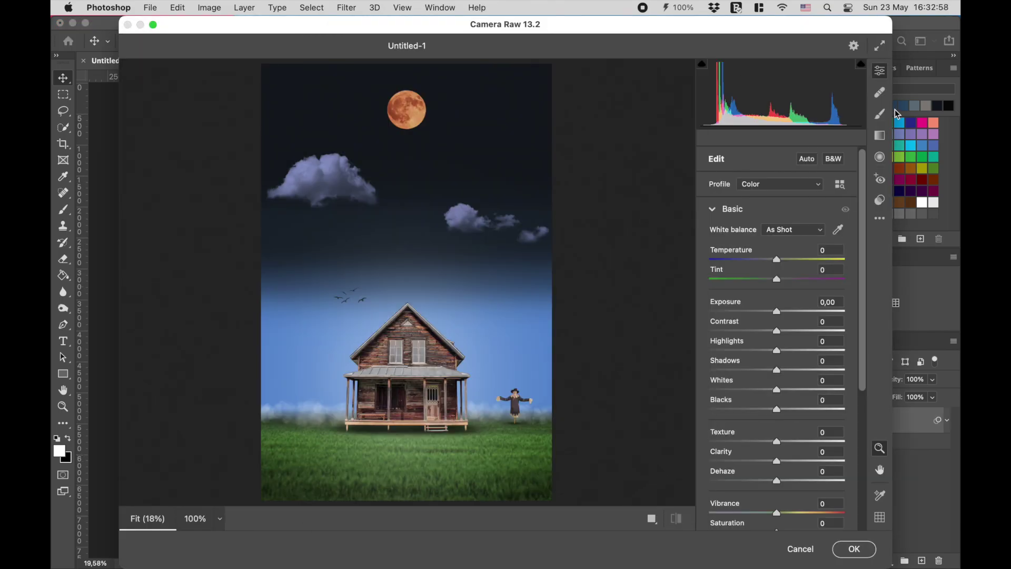
click(880, 46)
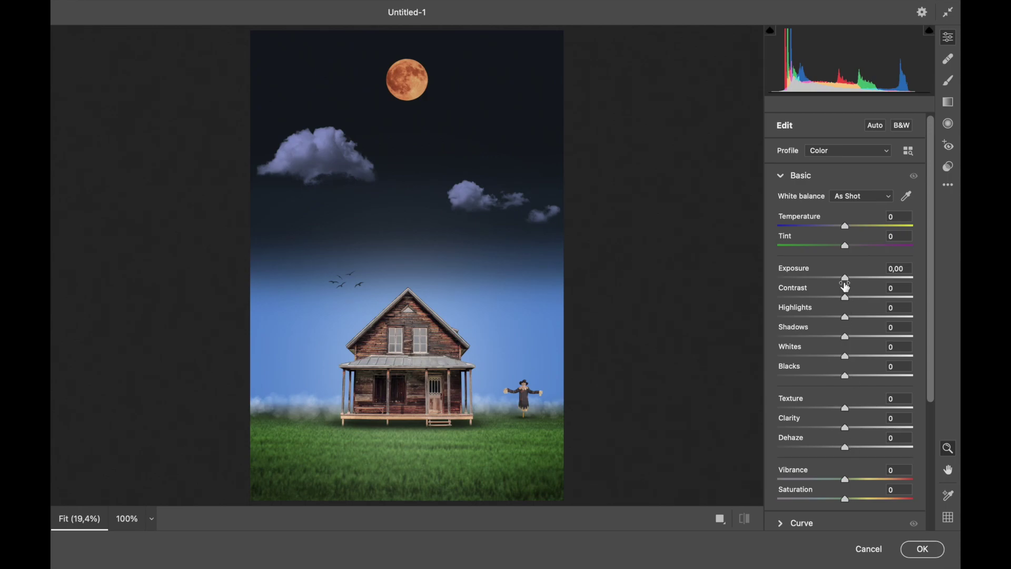
drag(846, 277, 843, 304)
double_click(842, 300)
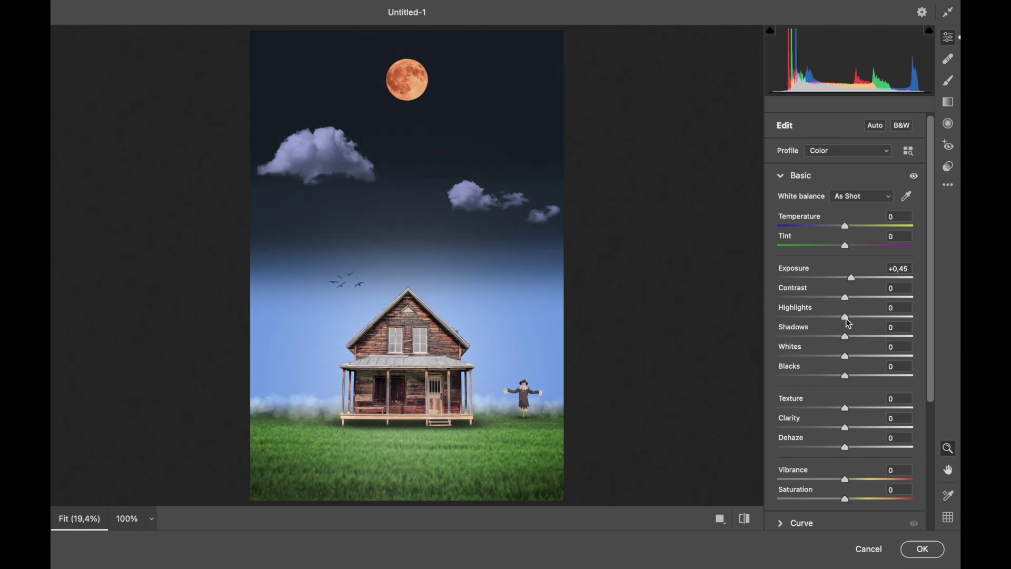
mouse_move(846, 318)
mouse_down()
mouse_move(802, 320)
mouse_move(844, 320)
mouse_up()
double_click(844, 318)
scroll(845, 322, down, 5)
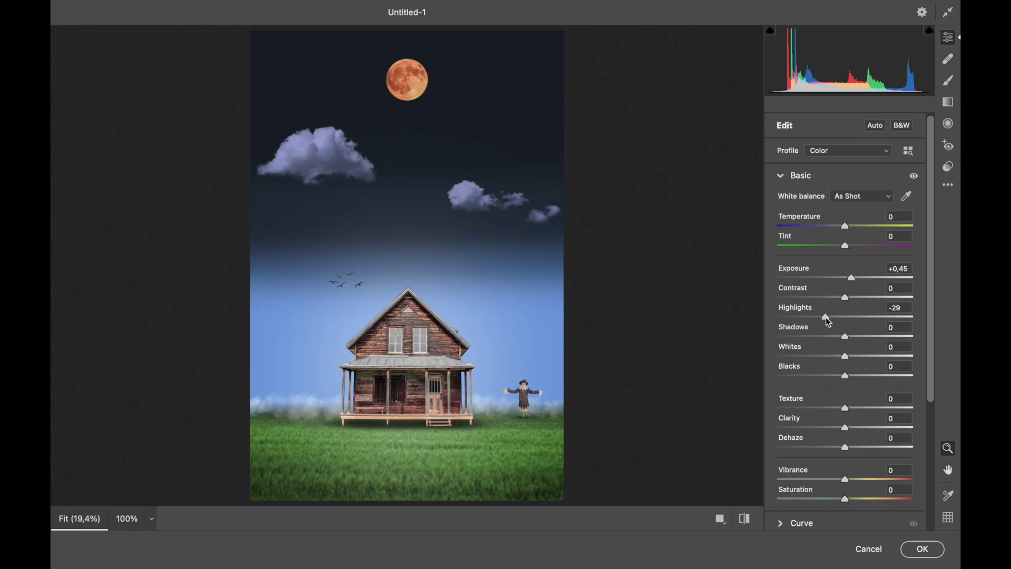
double_click(825, 317)
Set Shadows +14, Texture +10, Clarity +5, Vibrance +16 and Saturation +4 in Camera Raw
drag(846, 337, 855, 340)
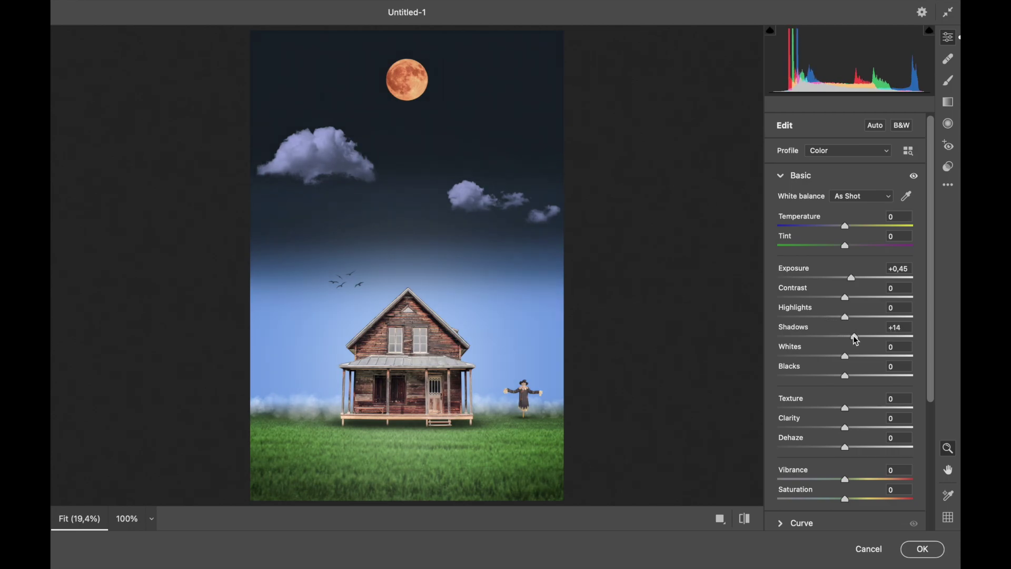
drag(847, 408, 855, 406)
drag(846, 428, 850, 428)
click(896, 399)
key(Down)
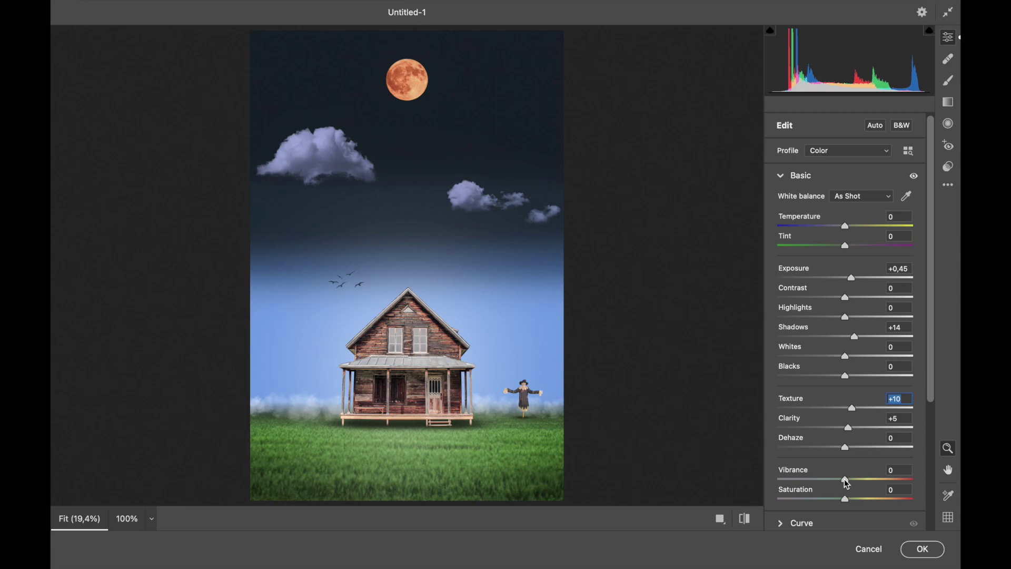
mouse_move(845, 479)
mouse_down()
mouse_move(855, 479)
mouse_move(849, 498)
mouse_up()
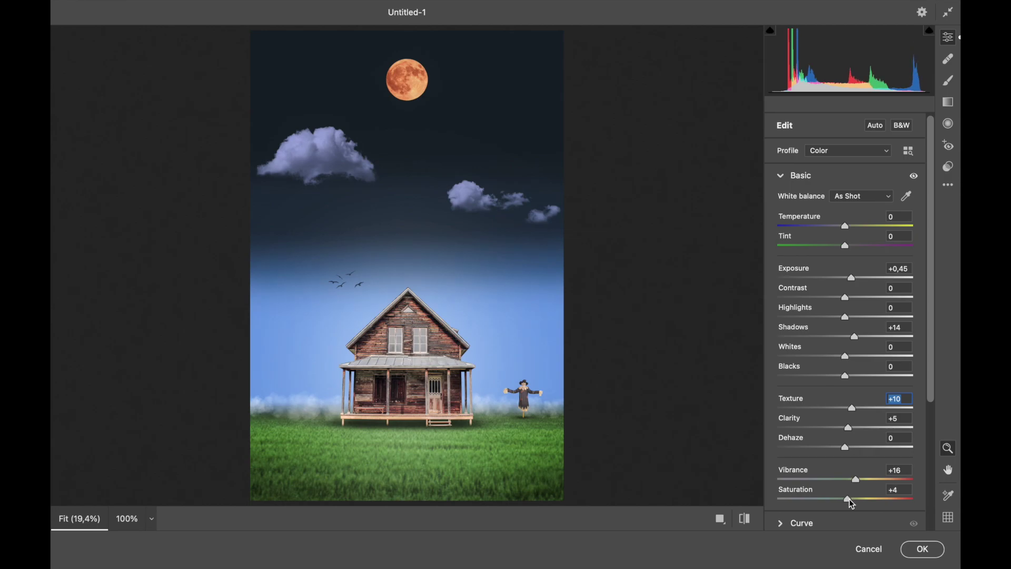
drag(931, 374, 926, 463)
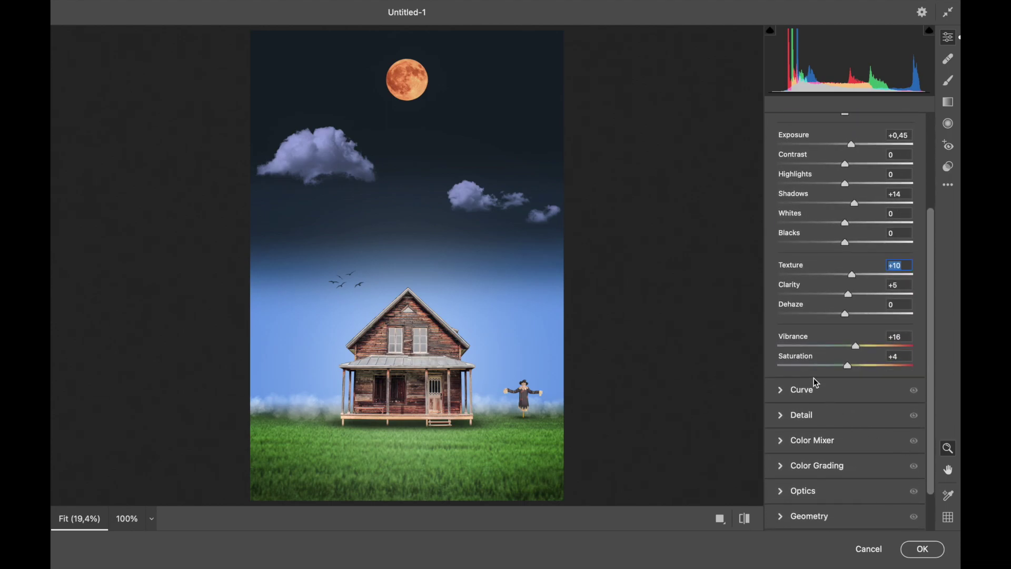
Build a Camera Raw point curve with points near 70/53 and 190/188, black point lifted to 10
click(781, 392)
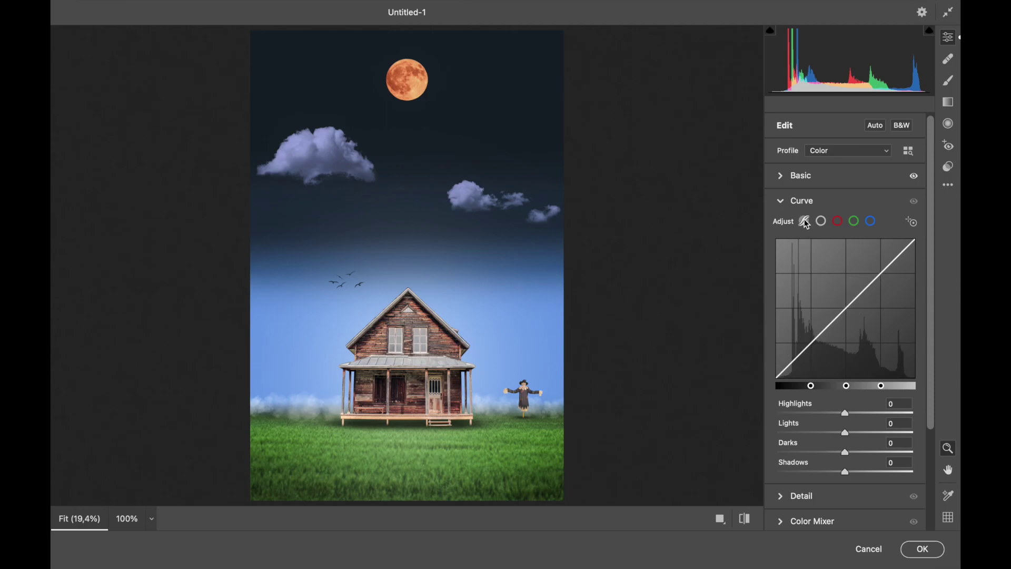
click(821, 221)
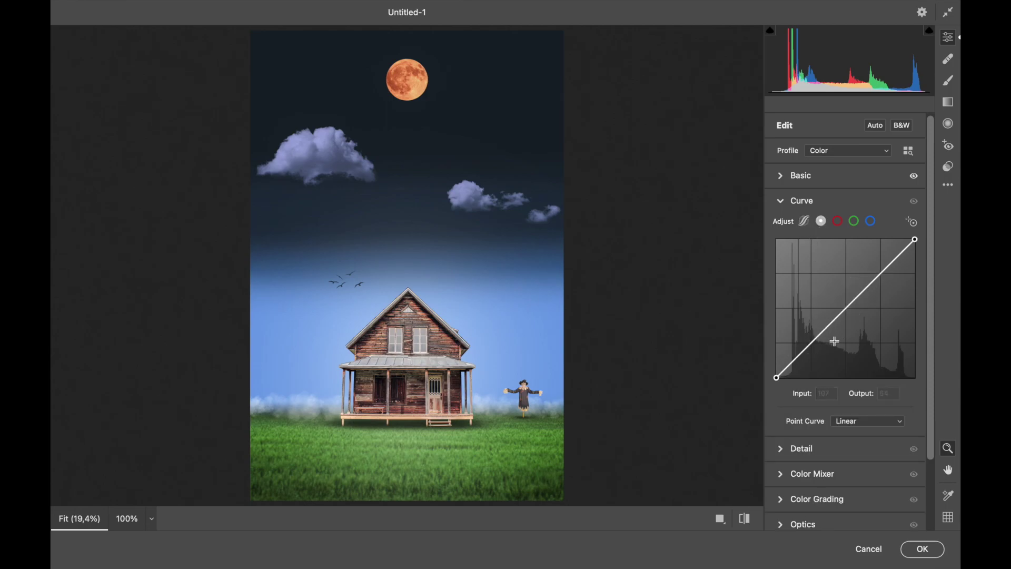
drag(815, 340, 815, 347)
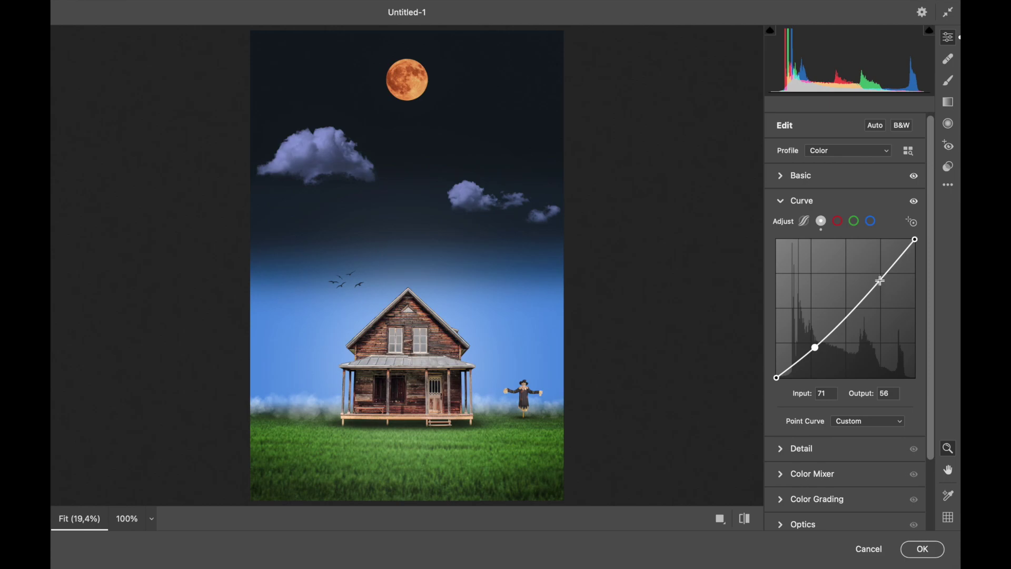
drag(880, 280, 880, 276)
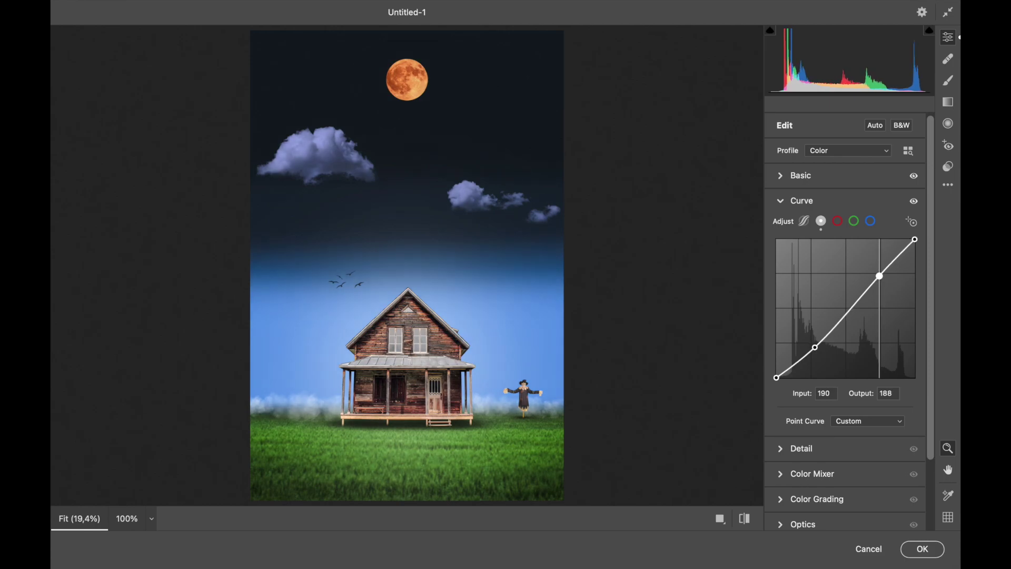
drag(776, 378, 777, 373)
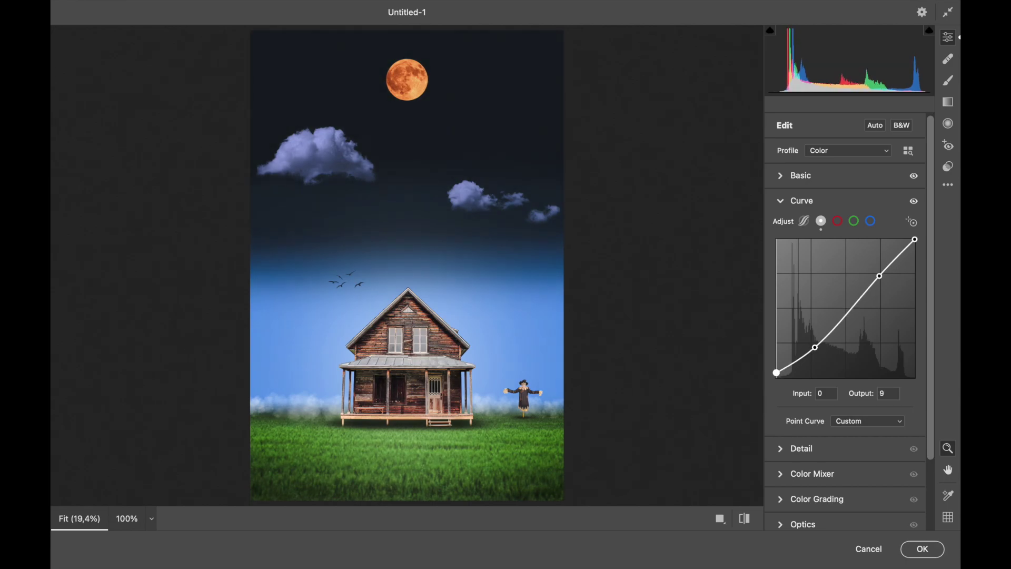
drag(776, 373, 776, 372)
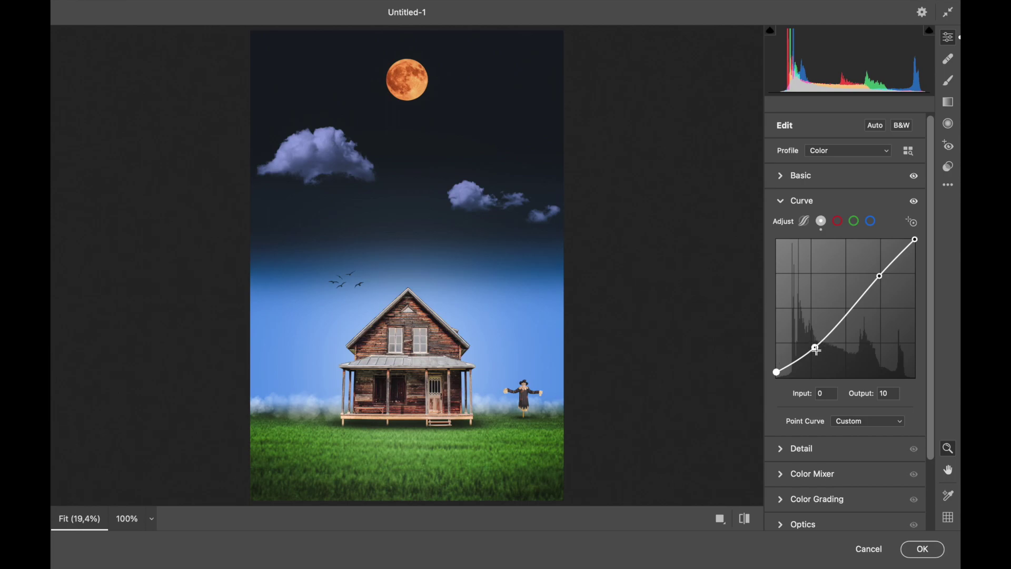
drag(815, 347, 814, 349)
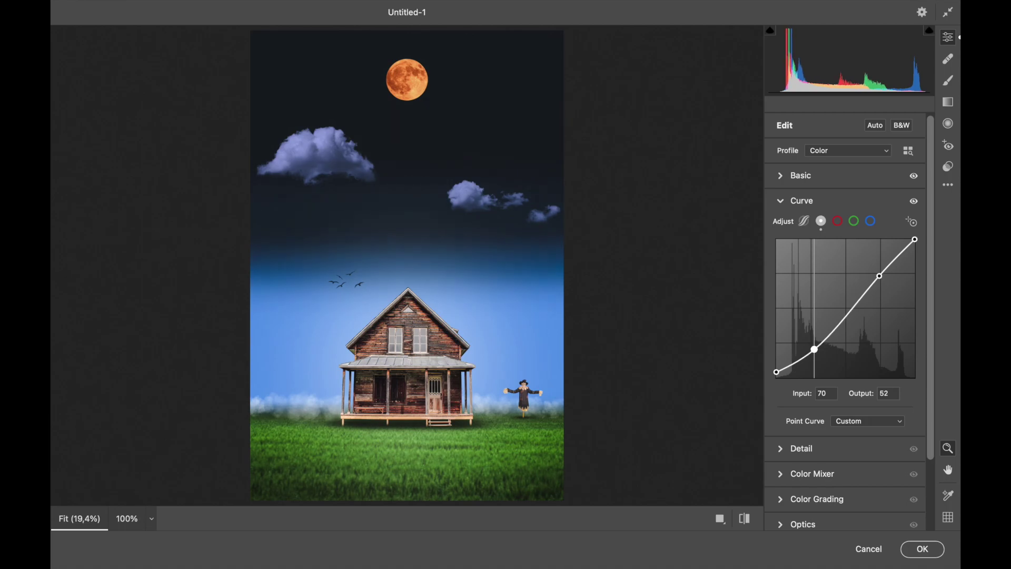
drag(814, 349, 814, 348)
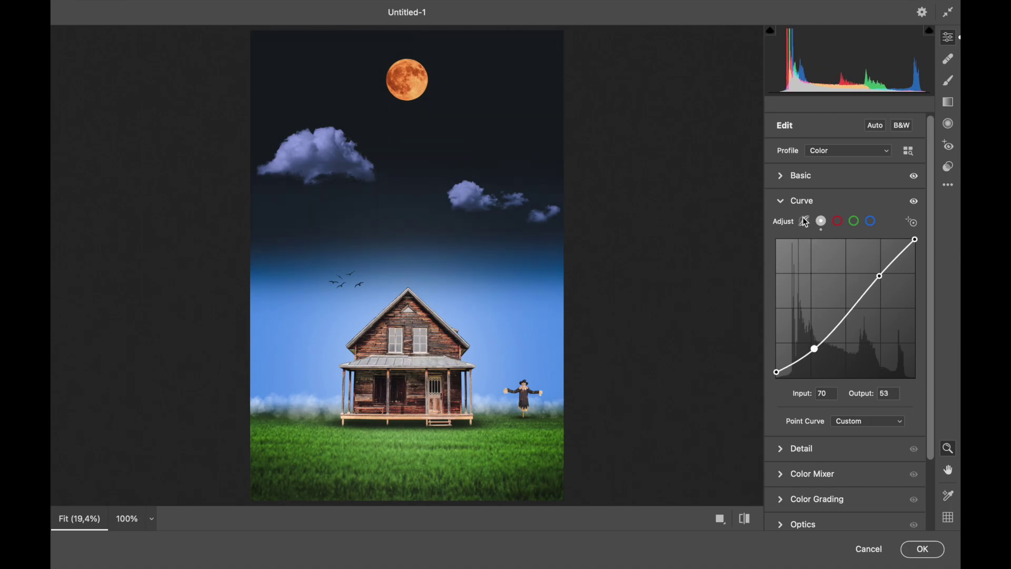
Set Camera Raw Grain to 23 in the Effects panel, leaving Vignetting at 0
click(782, 201)
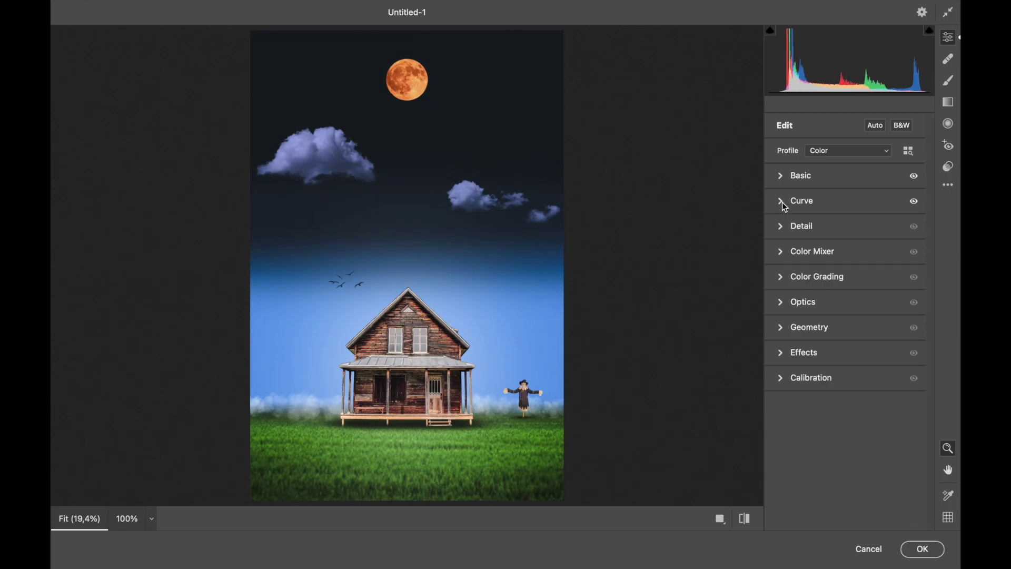
click(782, 353)
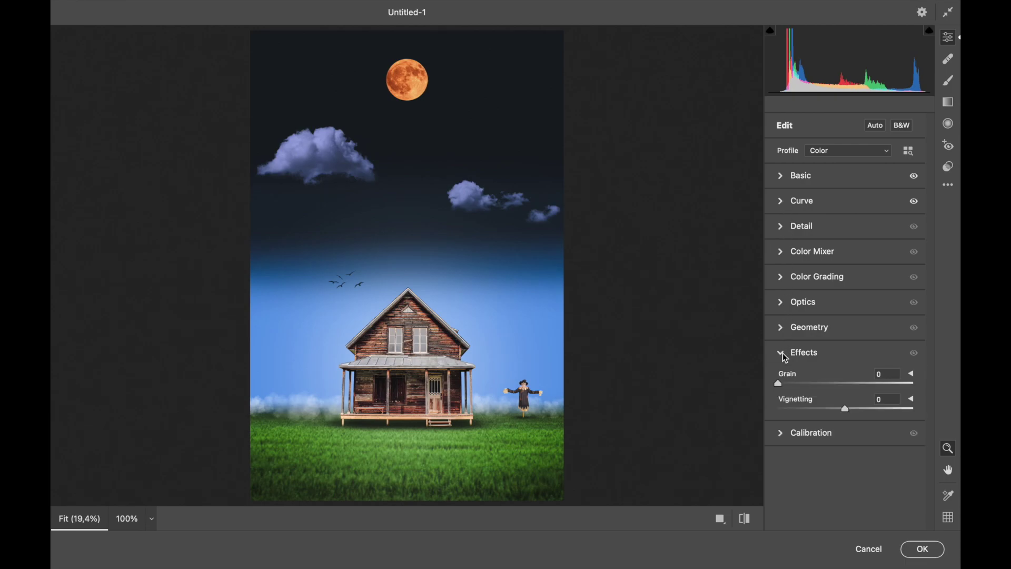
click(809, 384)
click(781, 353)
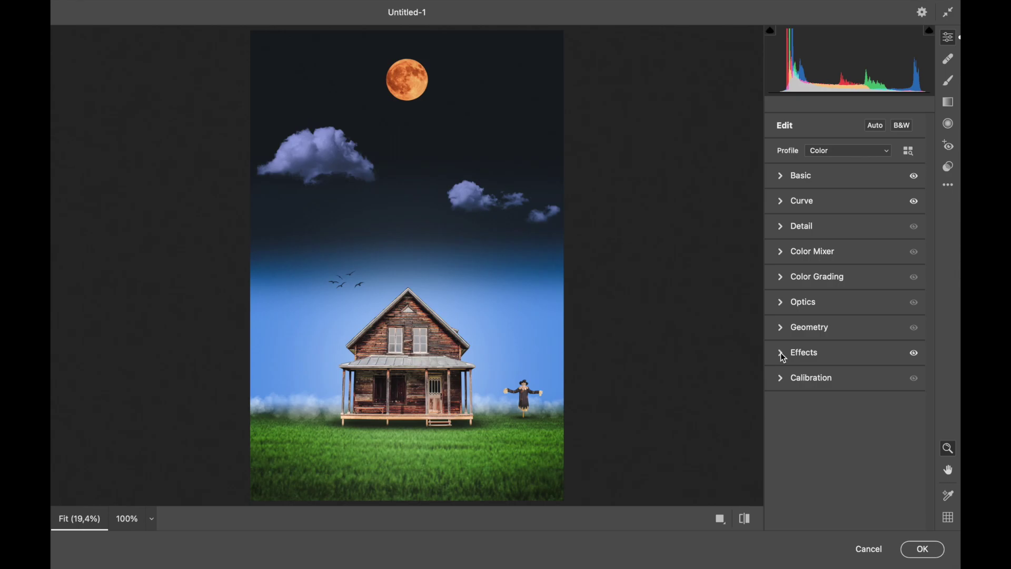
click(922, 548)
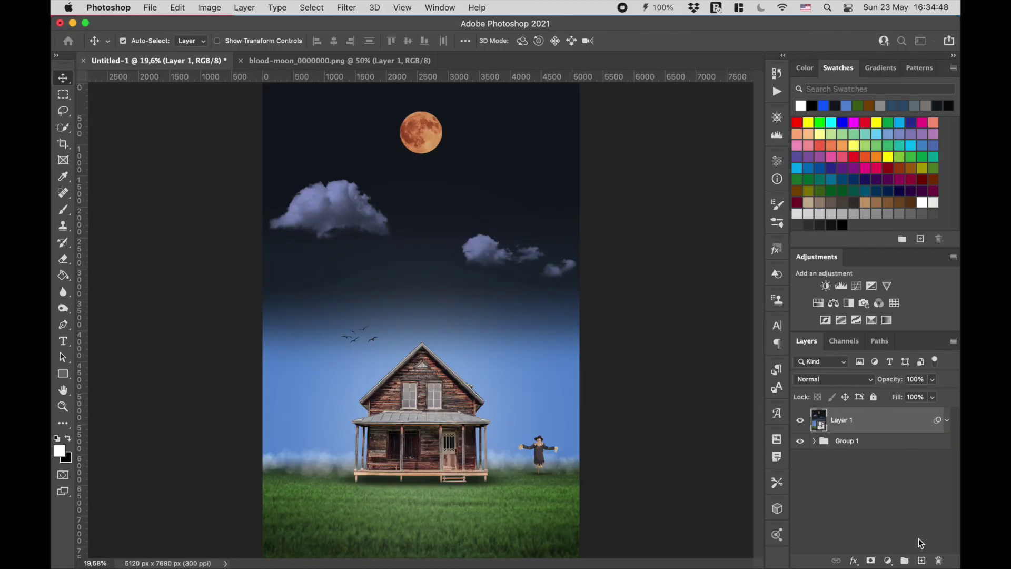